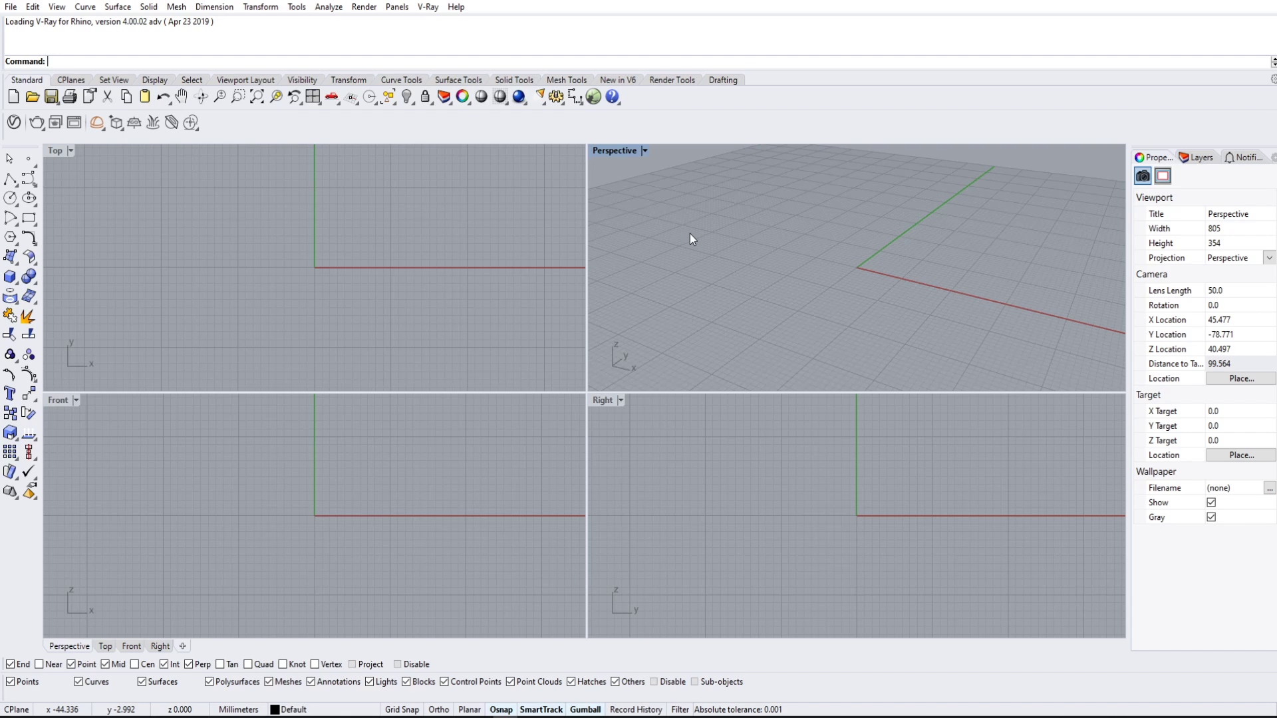
- Draw a corner-to-corner rectangle in the Top view, beside the construction grid on its positive X side
{"action": "left_click", "coordinate": [233, 215]}
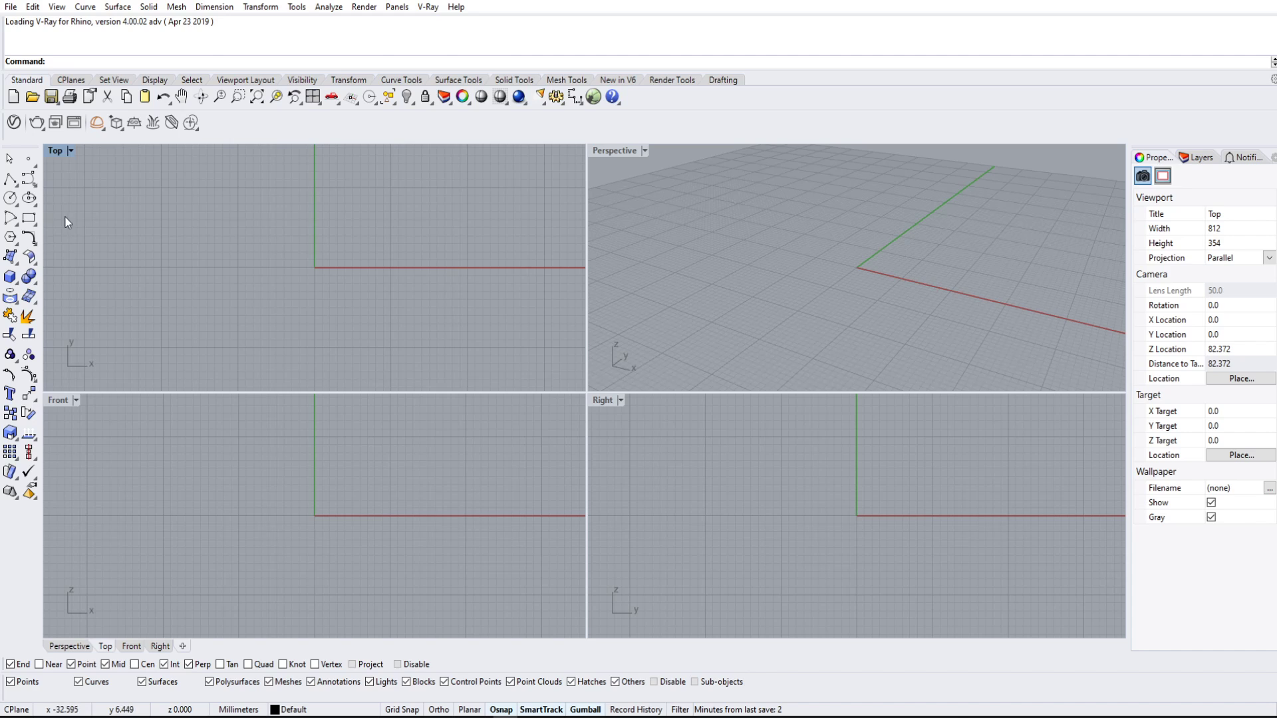
{"action": "left_click", "coordinate": [29, 218]}
{"action": "scroll", "coordinate": [465, 259], "scroll_direction": "down", "scroll_amount": 20}
{"action": "right_click_drag", "start_coordinate": [477, 261], "coordinate": [325, 278]}
{"action": "scroll", "coordinate": [385, 283], "scroll_direction": "down", "scroll_amount": 6}
{"action": "left_click", "coordinate": [398, 295]}
{"action": "scroll", "coordinate": [455, 218], "scroll_direction": "down", "scroll_amount": 4}
{"action": "right_click_drag", "start_coordinate": [455, 219], "coordinate": [428, 234]}
{"action": "left_click", "coordinate": [438, 218]}
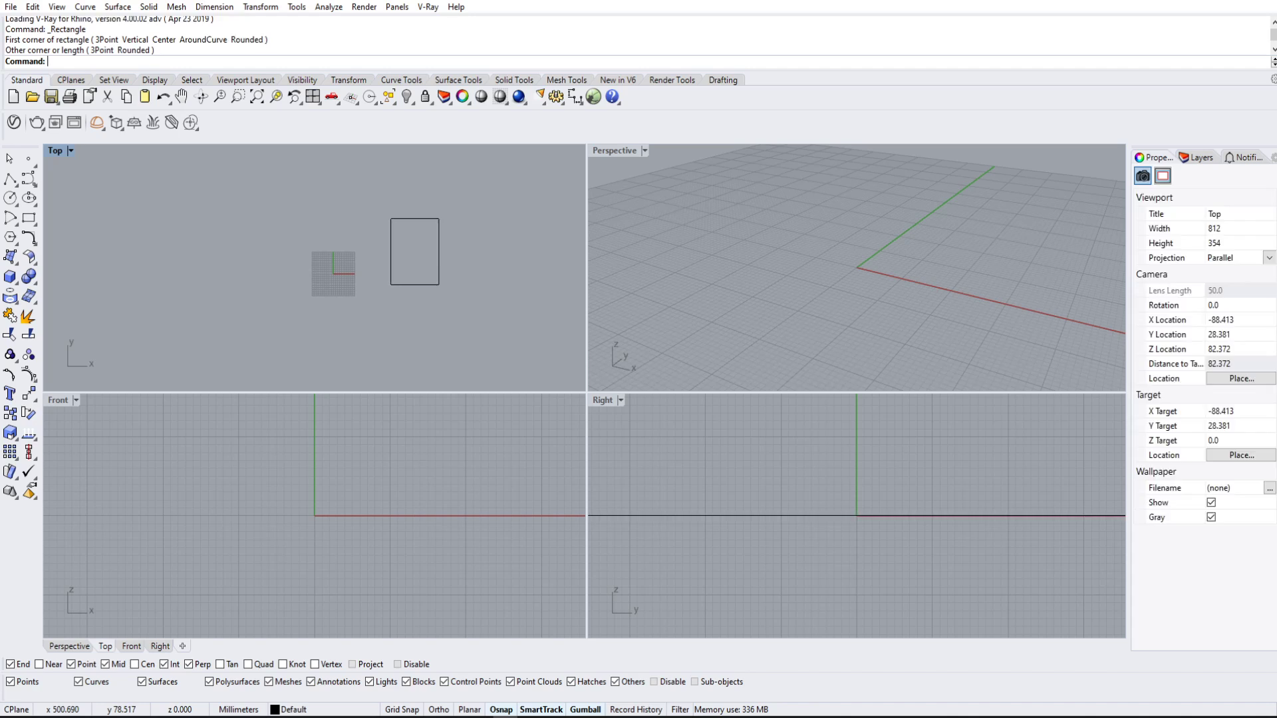
- Zoom the Perspective, Front and Right views to the extents of the rectangle
{"action": "left_click", "coordinate": [438, 256]}
{"action": "left_click", "coordinate": [860, 310]}
{"action": "scroll", "coordinate": [860, 310], "scroll_direction": "down", "scroll_amount": 16}
{"action": "left_click", "coordinate": [986, 293]}
{"action": "right_click_drag", "start_coordinate": [986, 293], "coordinate": [740, 250], "text": "shift"}
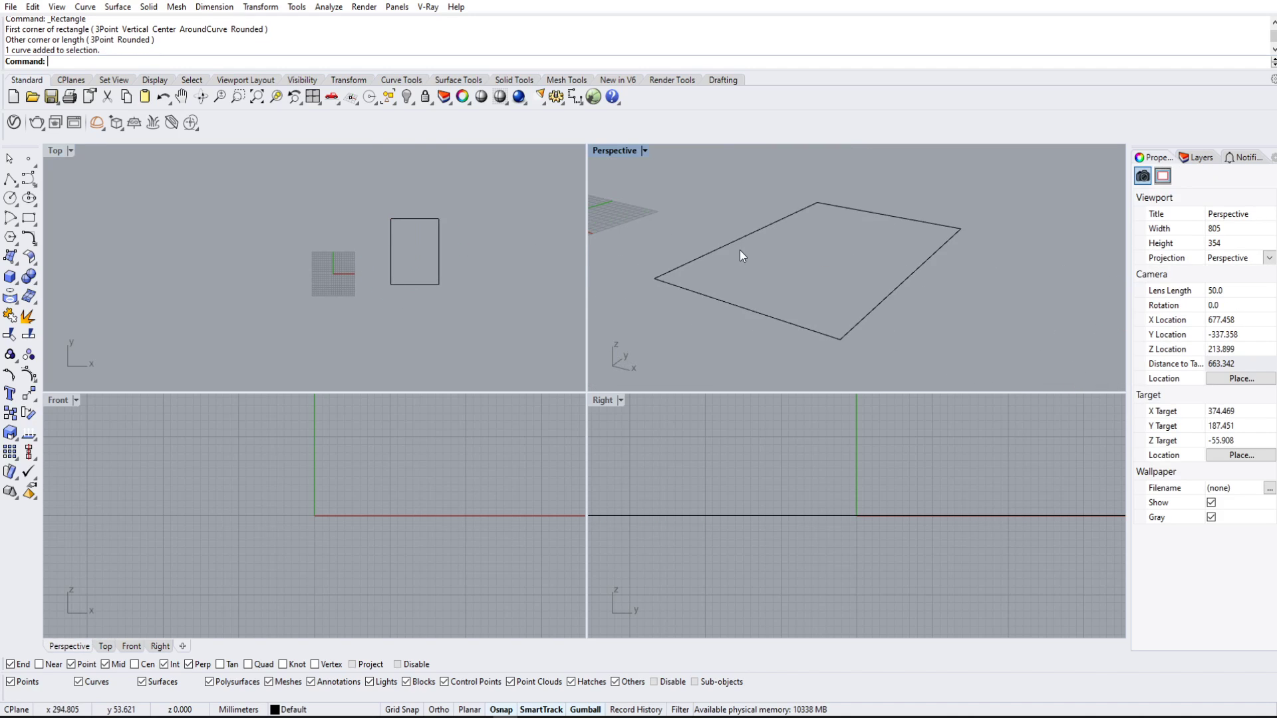
{"action": "type", "text": "ZE"}
{"action": "key", "text": "Return"}
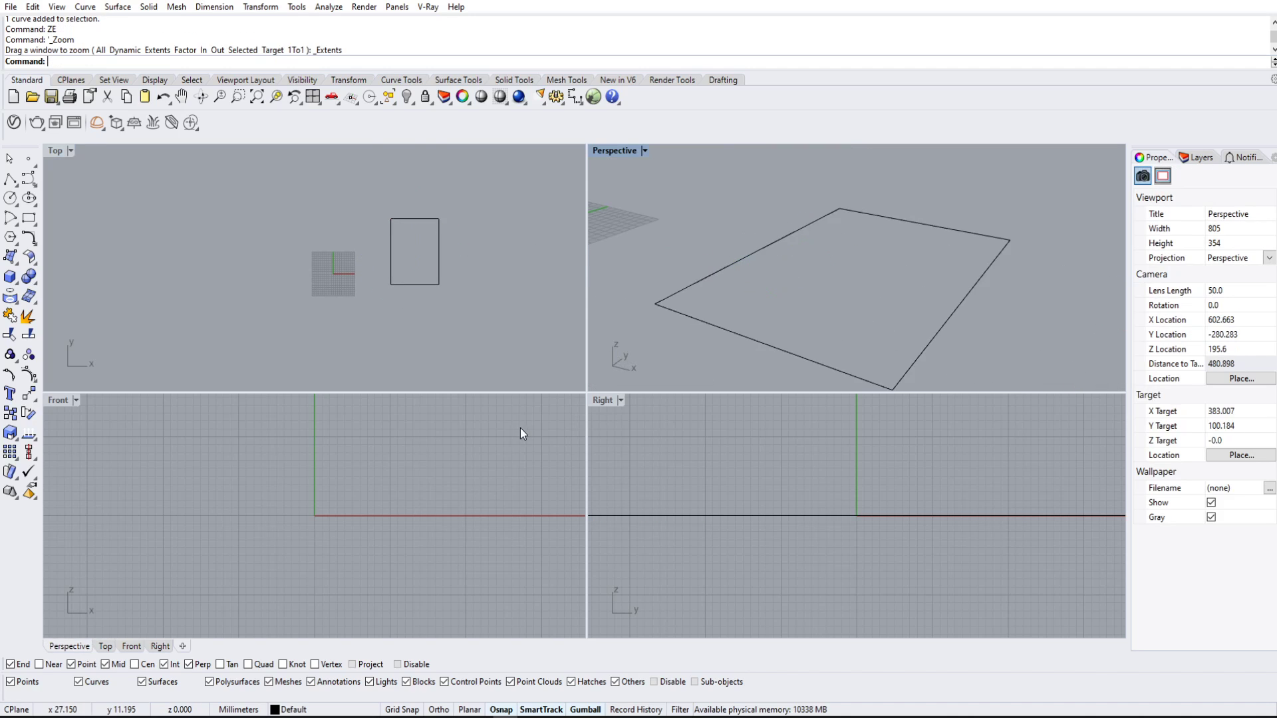
{"action": "right_click", "coordinate": [522, 433]}
{"action": "right_click", "coordinate": [763, 507]}
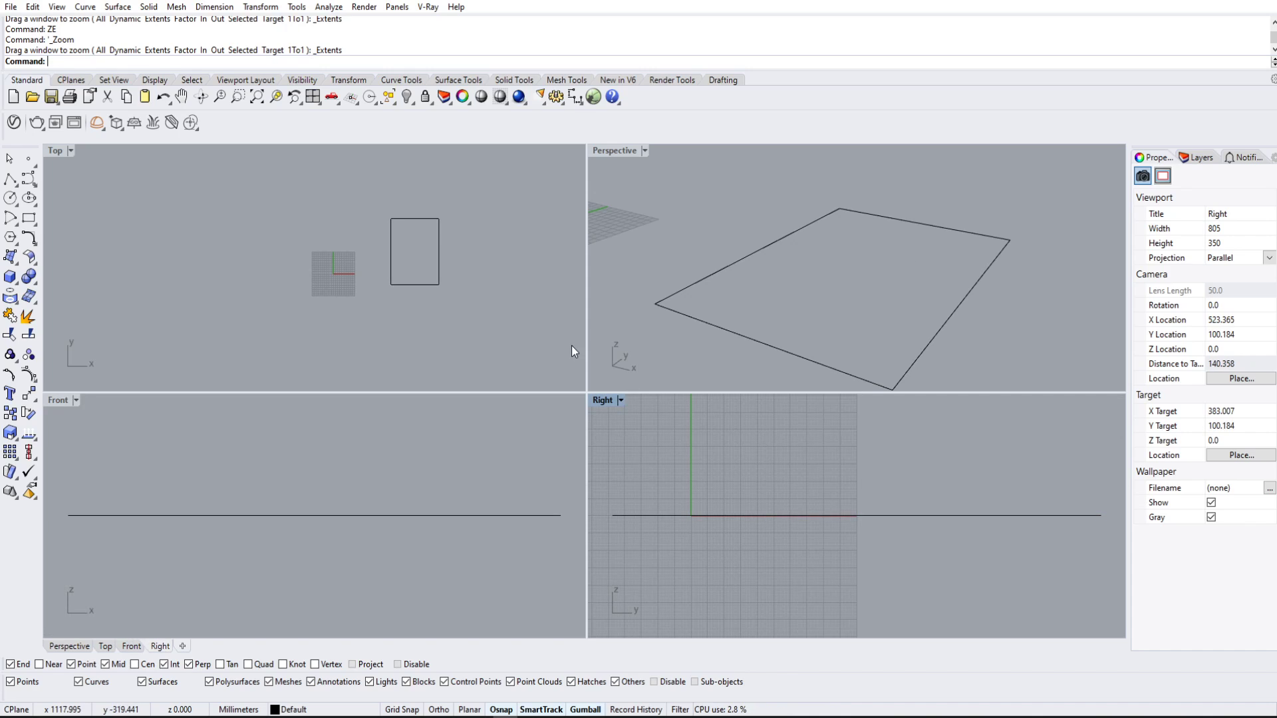
- Fill the rectangle curve with a planar surface using PlanarSrf
{"action": "left_click", "coordinate": [504, 240]}
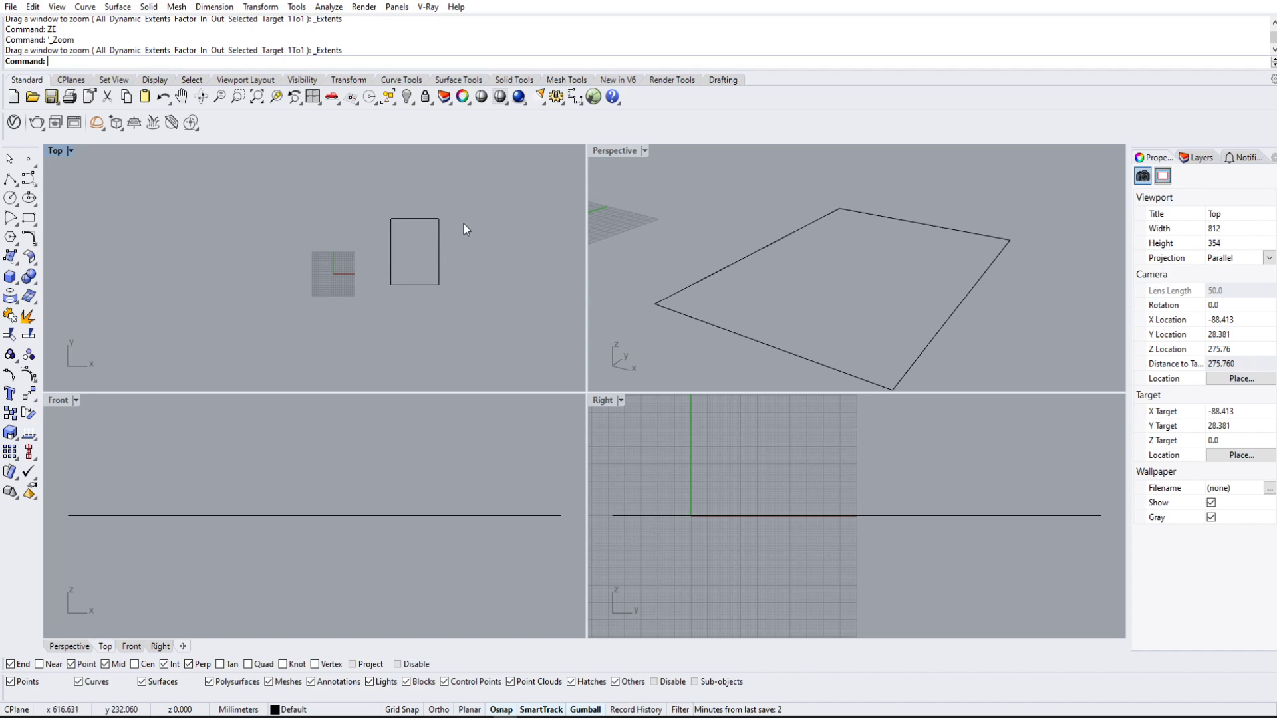
{"action": "left_click", "coordinate": [441, 233]}
{"action": "type", "text": "P"}
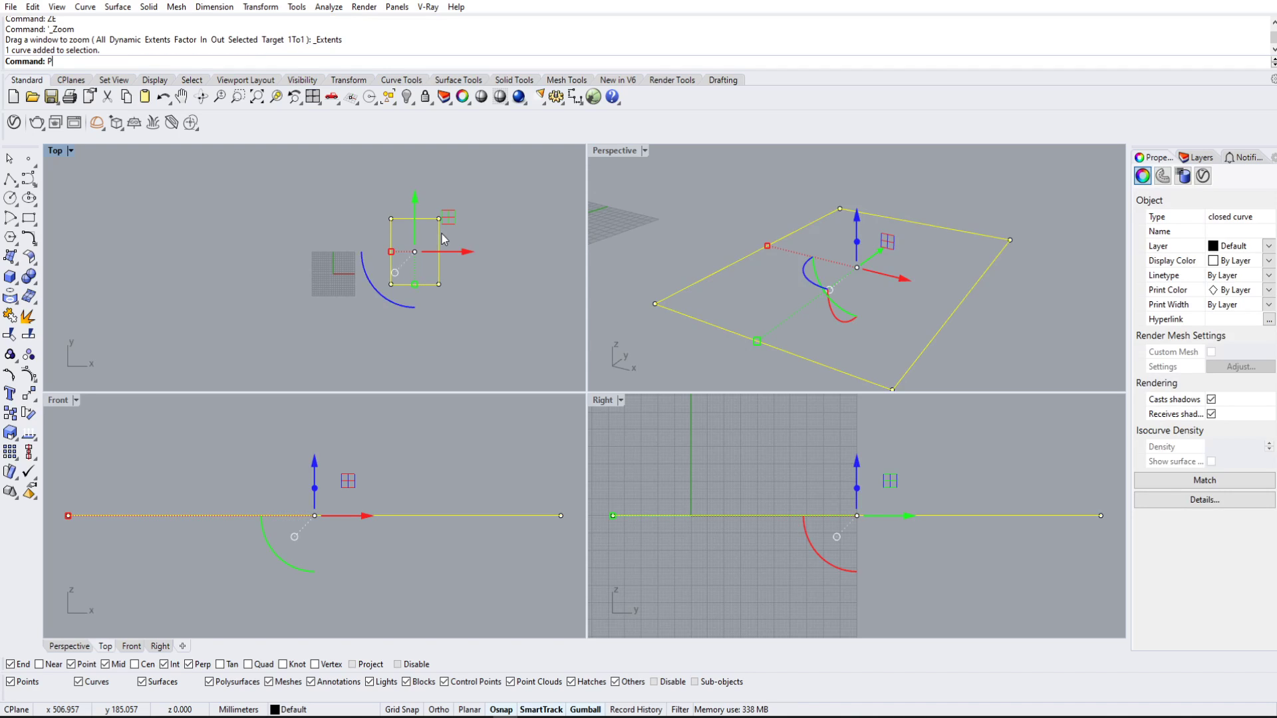
{"action": "type", "text": "lanarSrf"}
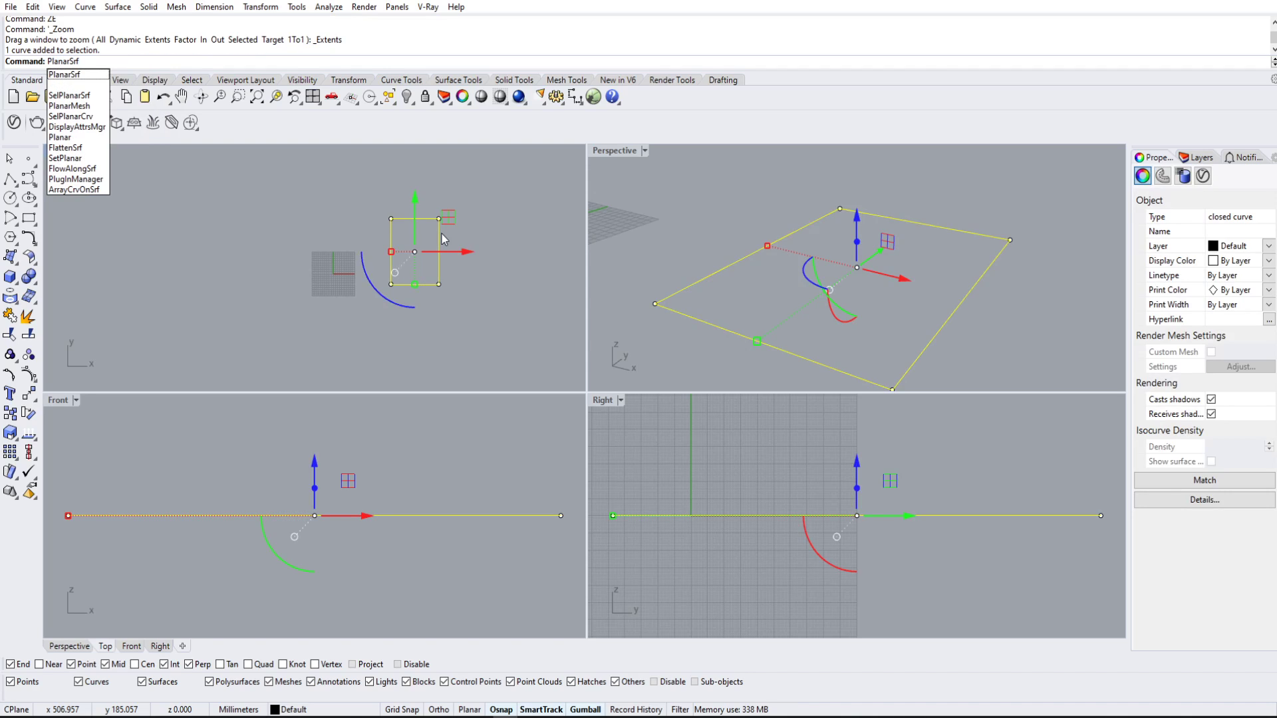
{"action": "key", "text": "Return"}
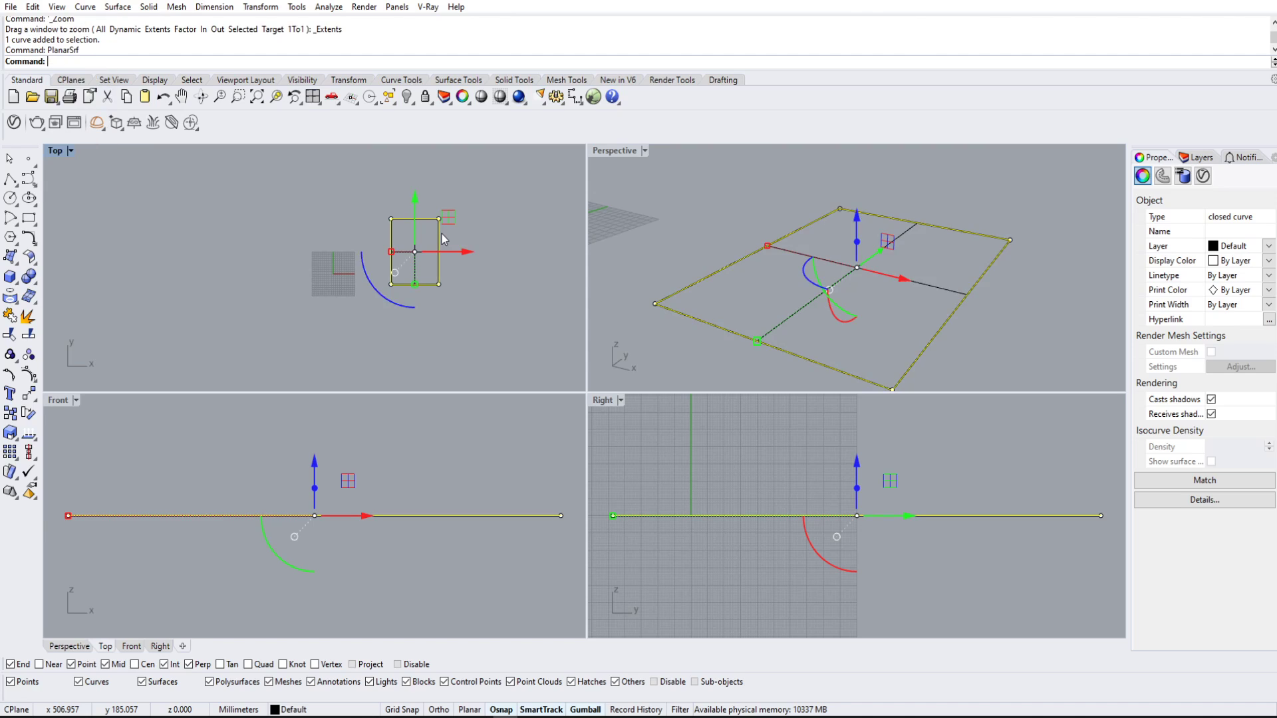
- Set the Top, Perspective, Right and Front views to Shaded display mode
{"action": "left_click", "coordinate": [464, 205]}
{"action": "key", "text": "ctrl+alt+s"}
{"action": "left_click", "coordinate": [684, 241]}
{"action": "key", "text": "ctrl+alt+s"}
{"action": "left_click", "coordinate": [697, 436]}
{"action": "key", "text": "ctrl+alt+s"}
{"action": "left_click", "coordinate": [537, 445]}
{"action": "key", "text": "ctrl+alt+s"}
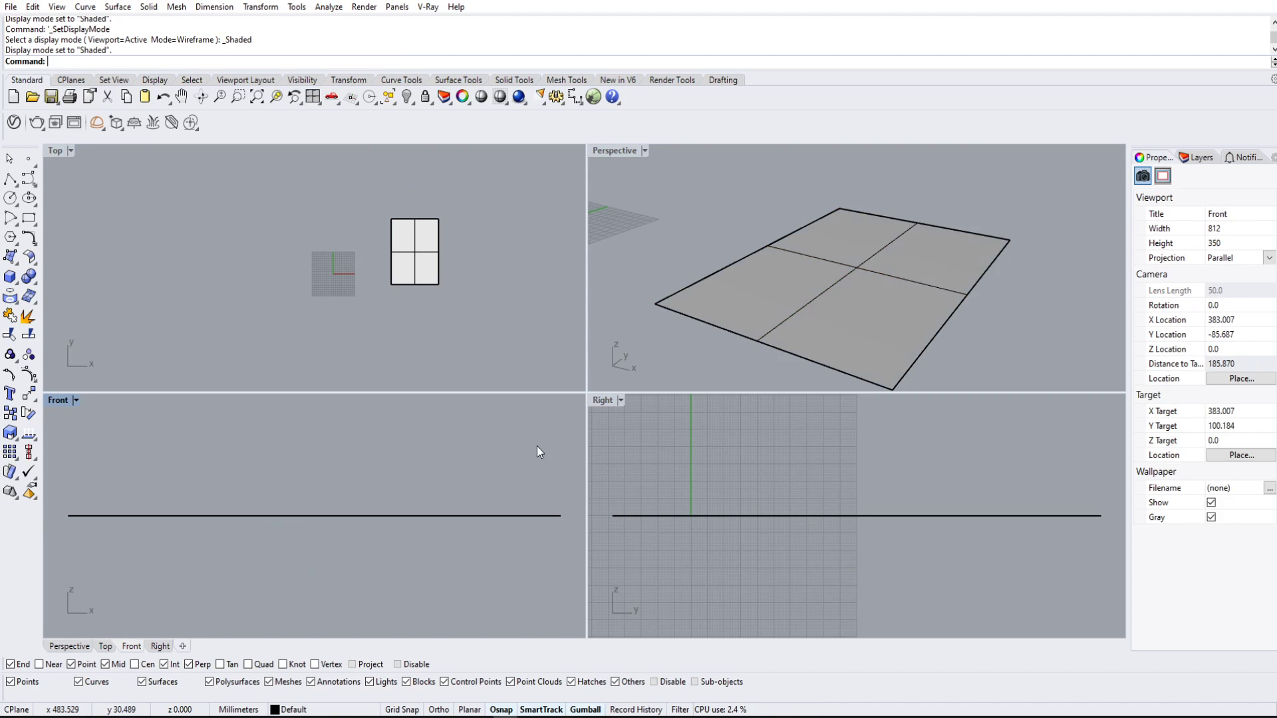
- Examine the flat surface inside the rectangle from several angles, selecting it to highlight it and clearing the selection
{"action": "left_click", "coordinate": [747, 254]}
{"action": "scroll", "coordinate": [747, 253], "scroll_direction": "down", "scroll_amount": 5}
{"action": "left_click", "coordinate": [878, 247]}
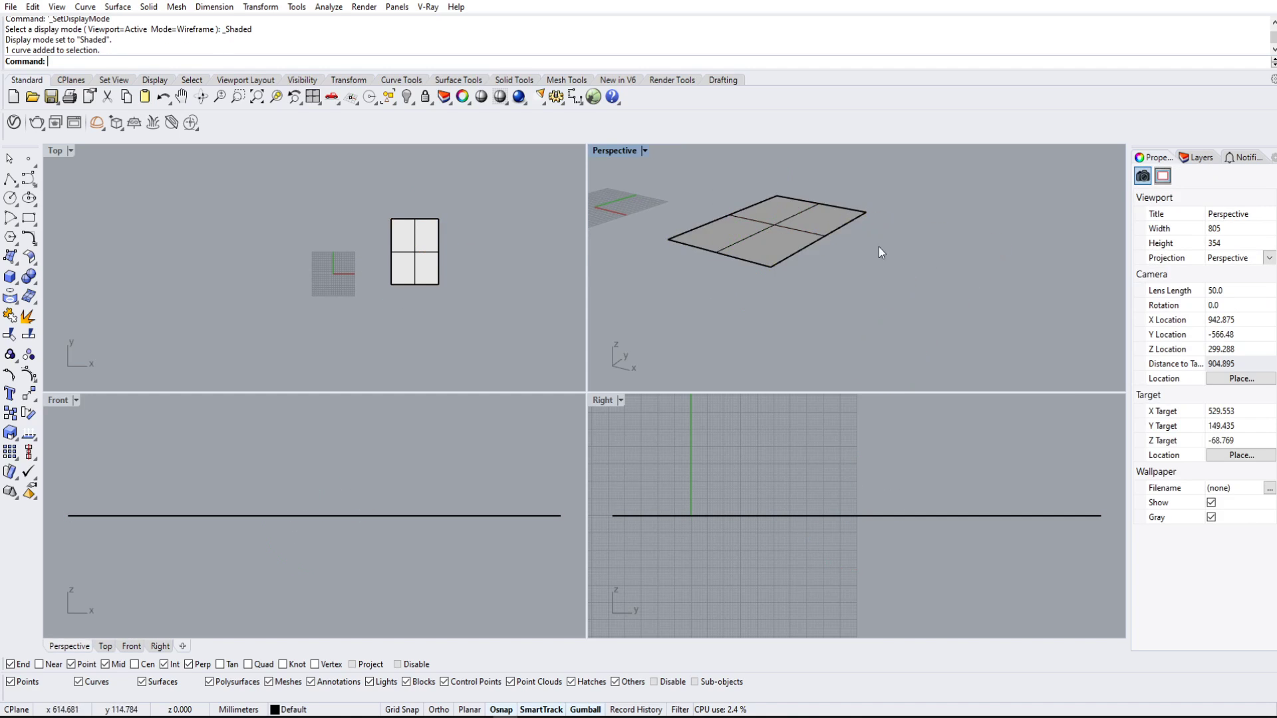
{"action": "left_click", "coordinate": [809, 258]}
{"action": "right_click_drag", "start_coordinate": [879, 247], "coordinate": [848, 286], "text": "shift"}
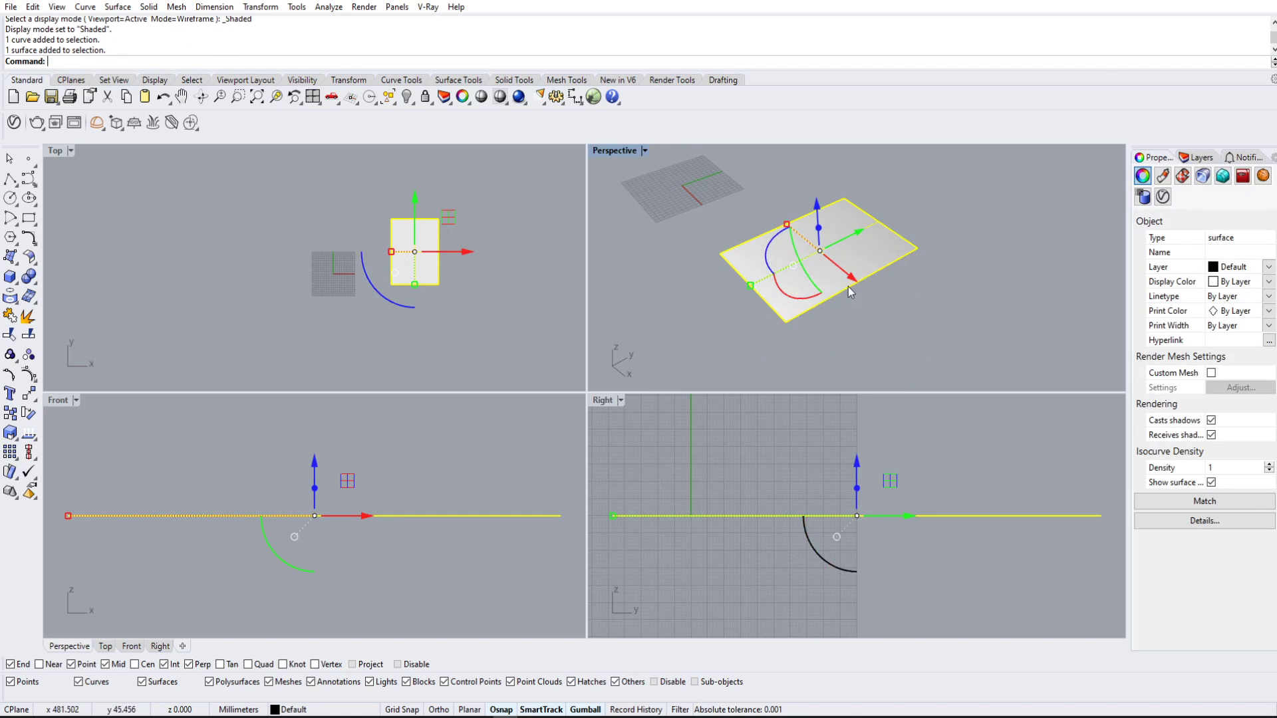
{"action": "key", "text": "Escape"}
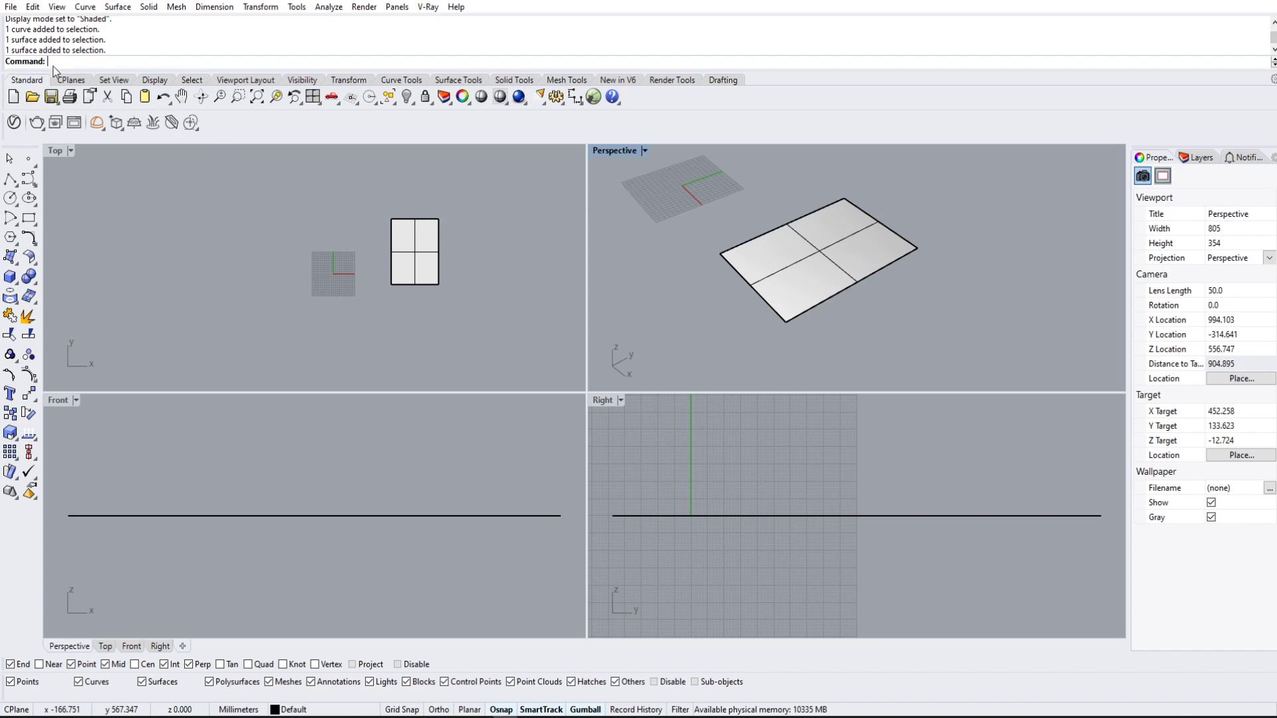
{"action": "scroll", "coordinate": [451, 241], "scroll_direction": "down", "scroll_amount": 1}
{"action": "right_click_drag", "start_coordinate": [450, 237], "coordinate": [260, 231]}
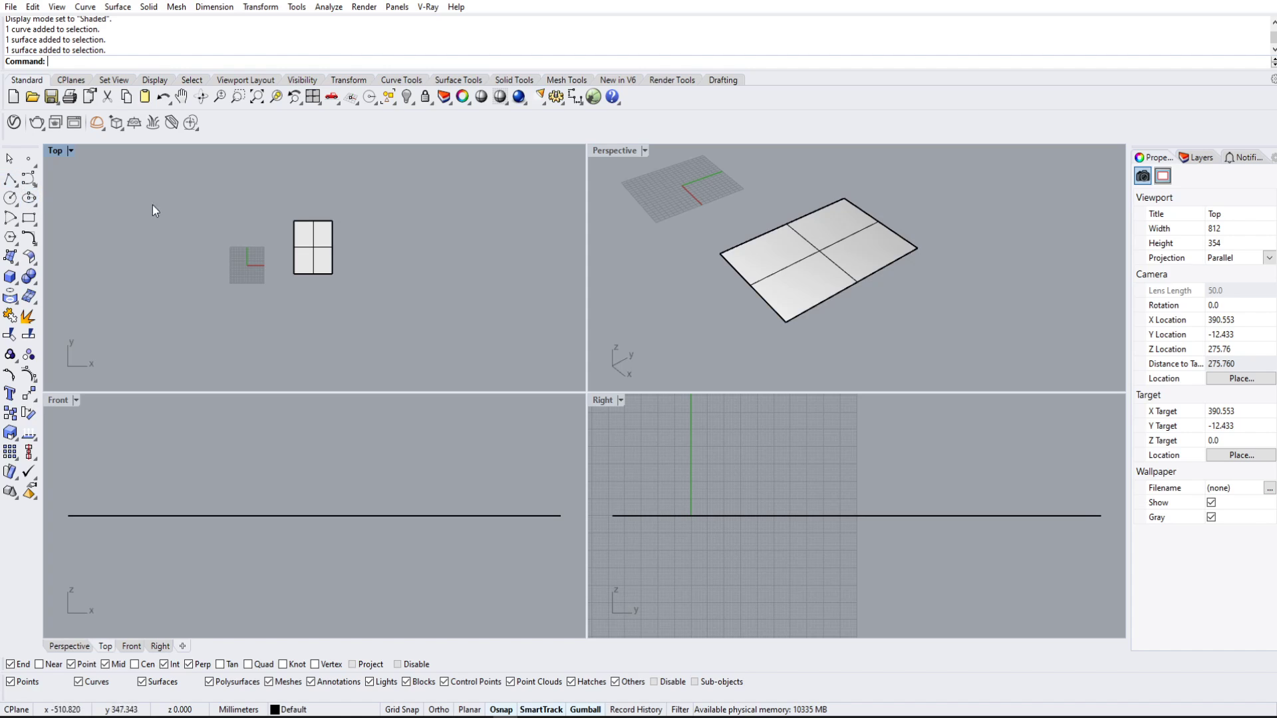
- Try lifting one corner point of the rectangle curve vertically out of plane, and undo the move
{"action": "left_click", "coordinate": [840, 292]}
{"action": "left_click", "coordinate": [875, 324]}
{"action": "right_click_drag", "start_coordinate": [921, 270], "coordinate": [960, 234]}
{"action": "left_click", "coordinate": [915, 246]}
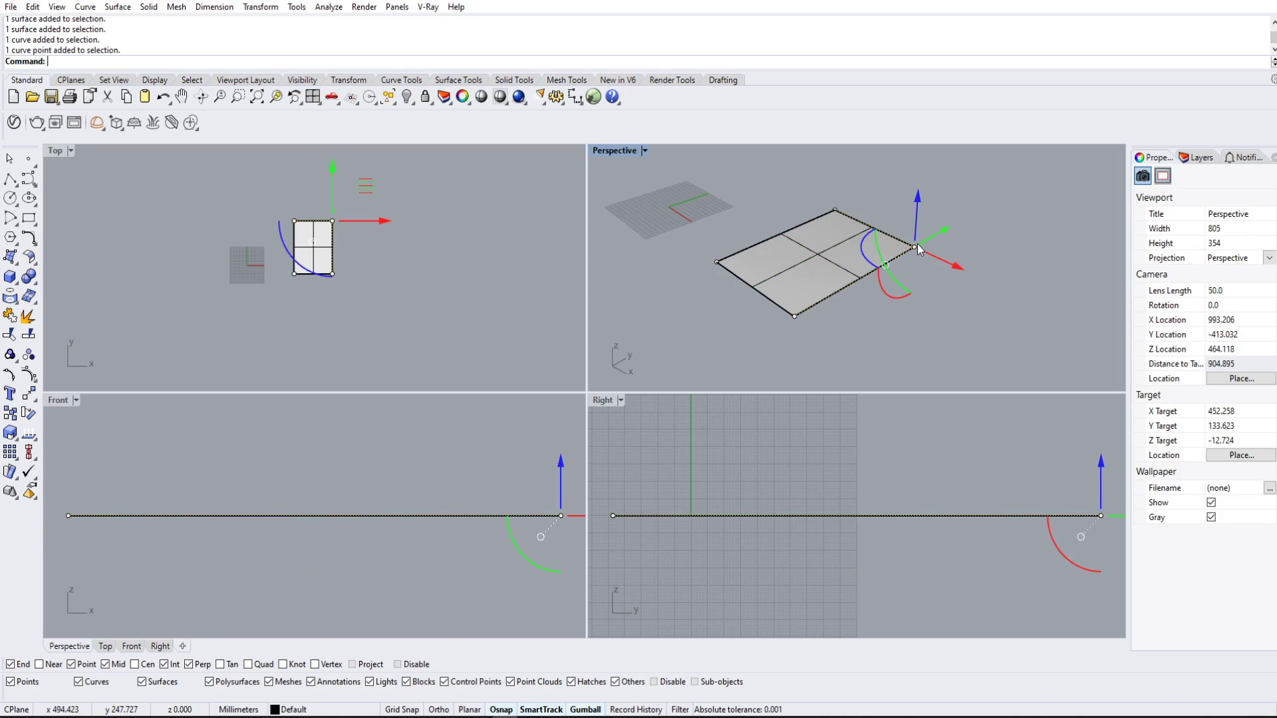
{"action": "left_click_drag", "start_coordinate": [916, 243], "coordinate": [931, 179]}
{"action": "left_click", "coordinate": [952, 285]}
{"action": "right_click_drag", "start_coordinate": [953, 286], "coordinate": [793, 262]}
{"action": "key", "text": "ctrl+z"}
{"action": "scroll", "coordinate": [836, 262], "scroll_direction": "down", "scroll_amount": 4}
{"action": "right_click_drag", "start_coordinate": [871, 306], "coordinate": [829, 269]}
{"action": "scroll", "coordinate": [800, 289], "scroll_direction": "down", "scroll_amount": 2}
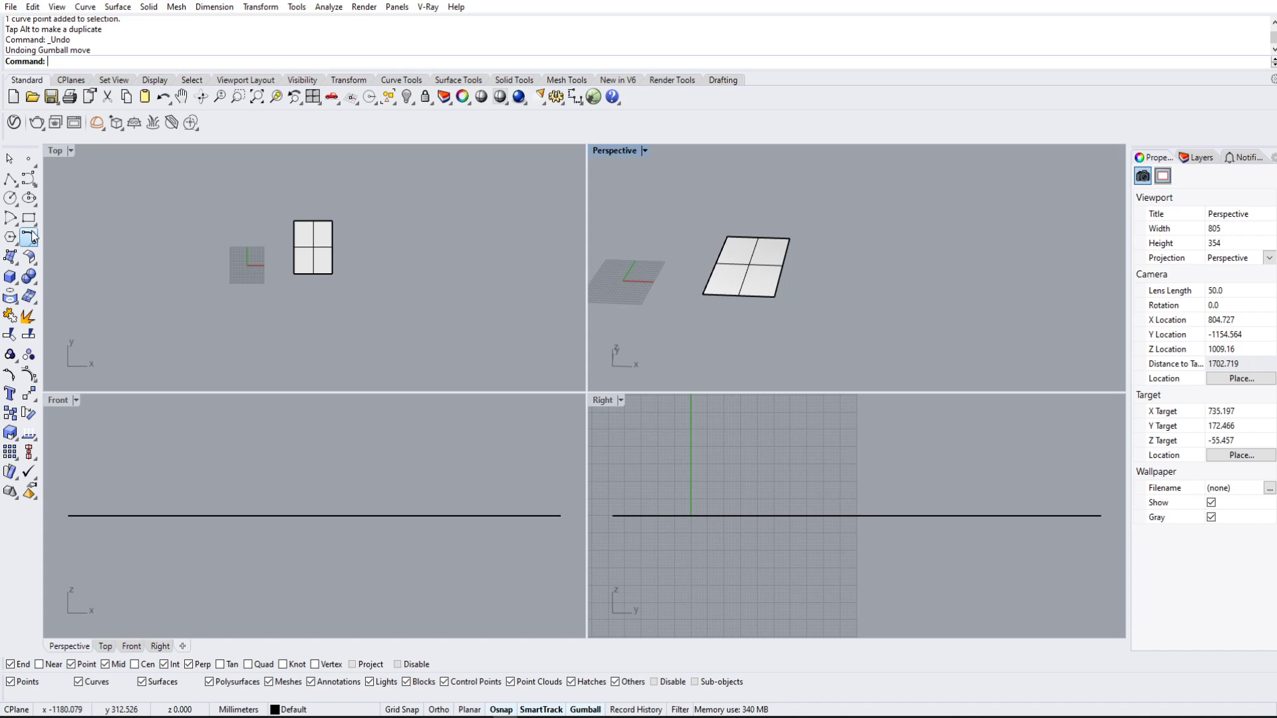
- Draw a closed, irregular degree-3 control point curve in the Top view, beside the rectangular surface
{"action": "left_click", "coordinate": [29, 179]}
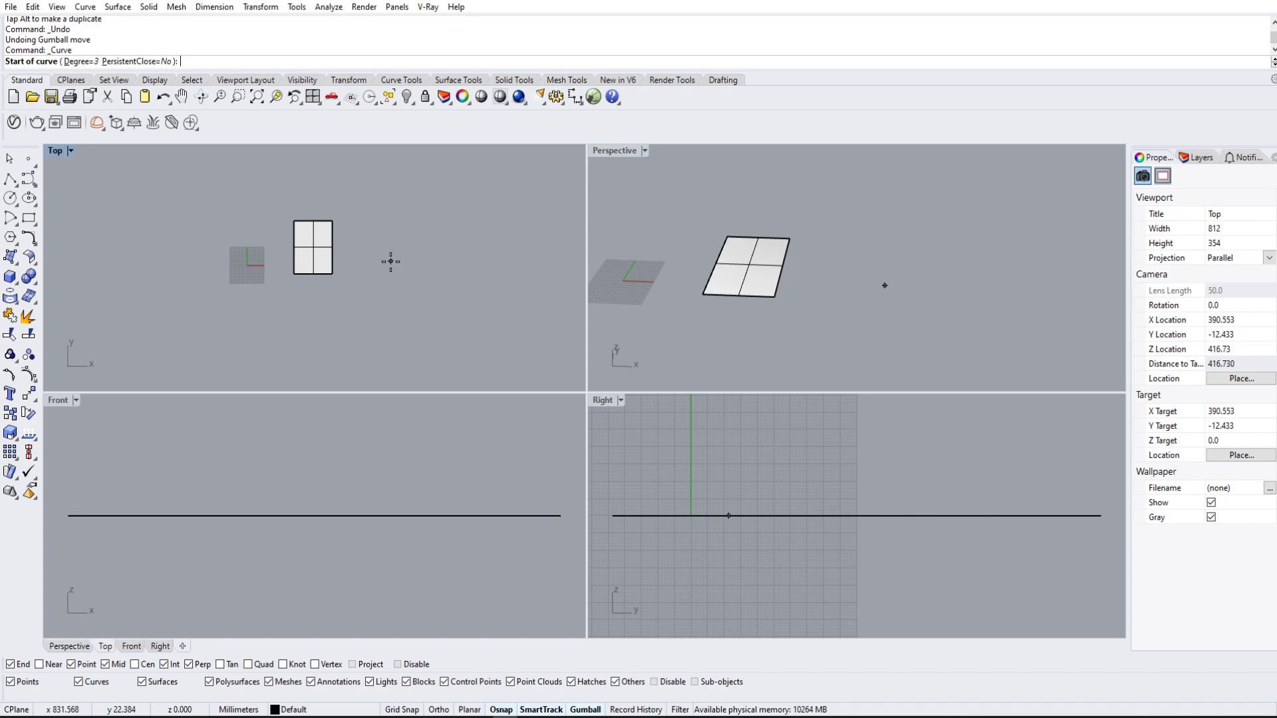
{"action": "scroll", "coordinate": [335, 244], "scroll_direction": "down", "scroll_amount": 1}
{"action": "scroll", "coordinate": [336, 243], "scroll_direction": "up", "scroll_amount": 2}
{"action": "left_click", "coordinate": [325, 262]}
{"action": "left_click", "coordinate": [298, 216]}
{"action": "left_click", "coordinate": [332, 216]}
{"action": "left_click", "coordinate": [381, 215]}
{"action": "left_click", "coordinate": [401, 185]}
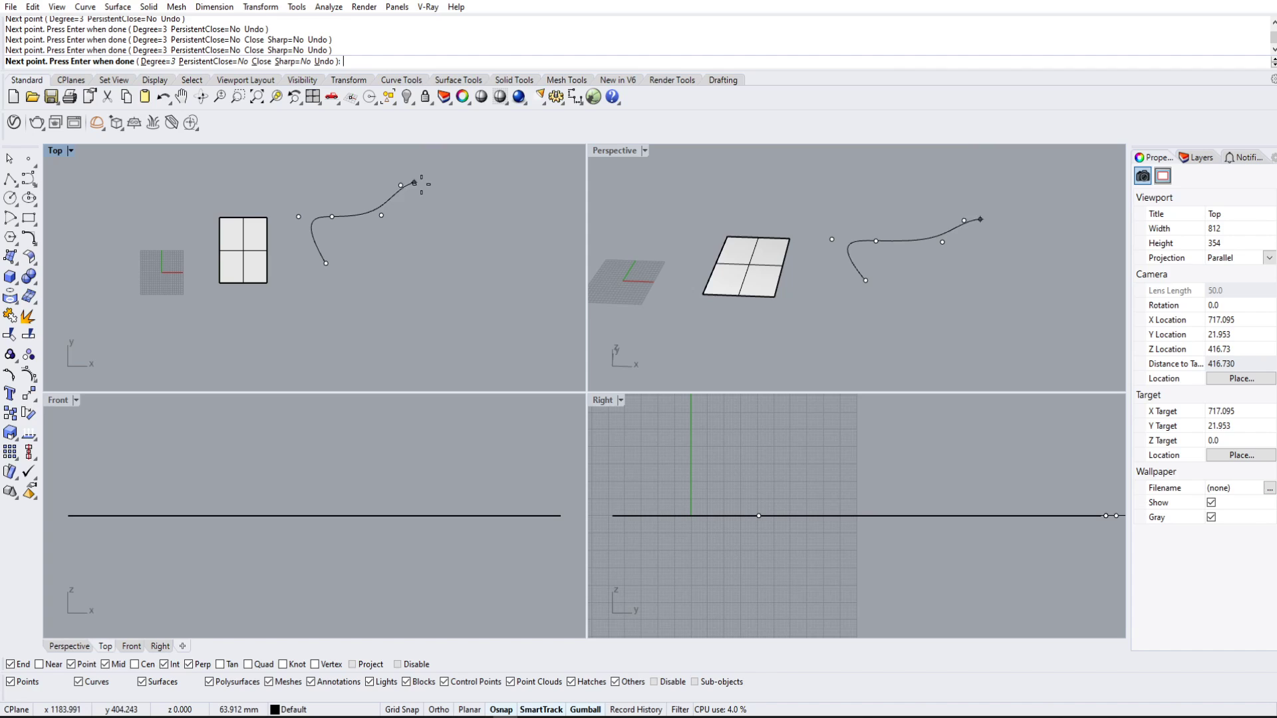
{"action": "left_click", "coordinate": [456, 201]}
{"action": "left_click", "coordinate": [472, 255]}
{"action": "left_click", "coordinate": [380, 301]}
{"action": "left_click", "coordinate": [326, 263]}
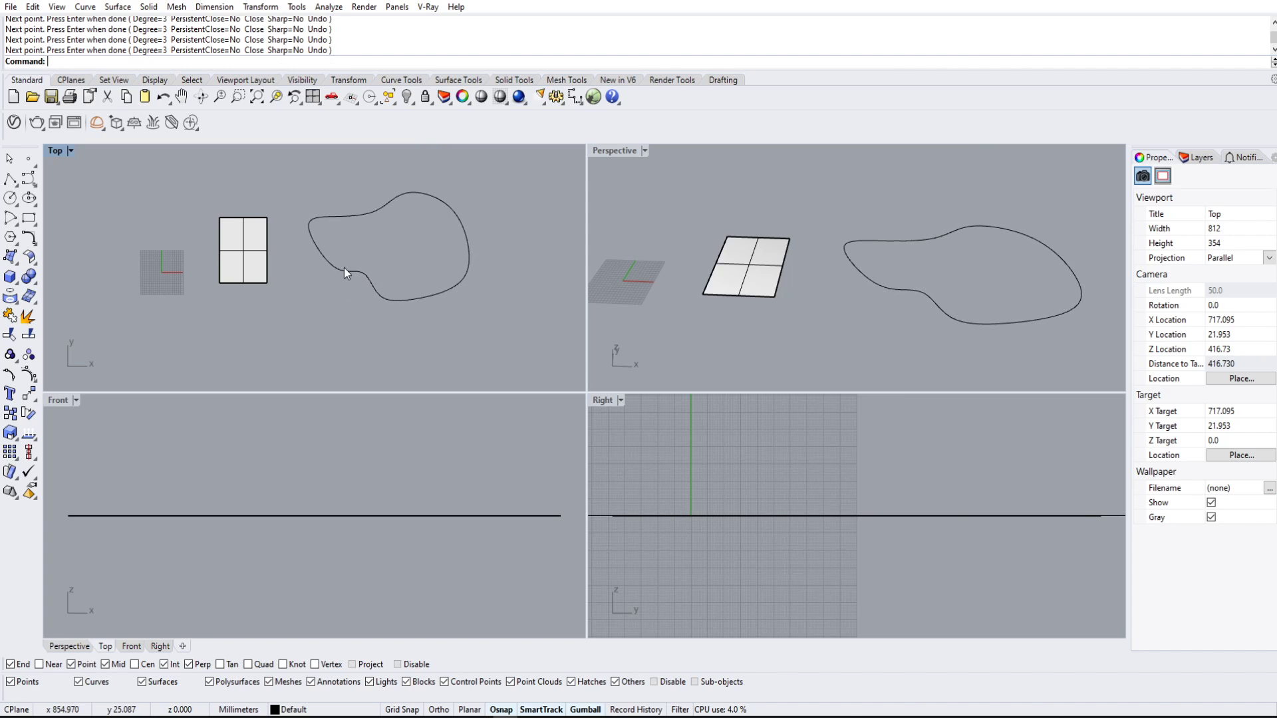
- Offset the closed freeform curve inward by a distance of 50
{"action": "left_click", "coordinate": [395, 204]}
{"action": "type", "text": "offset"}
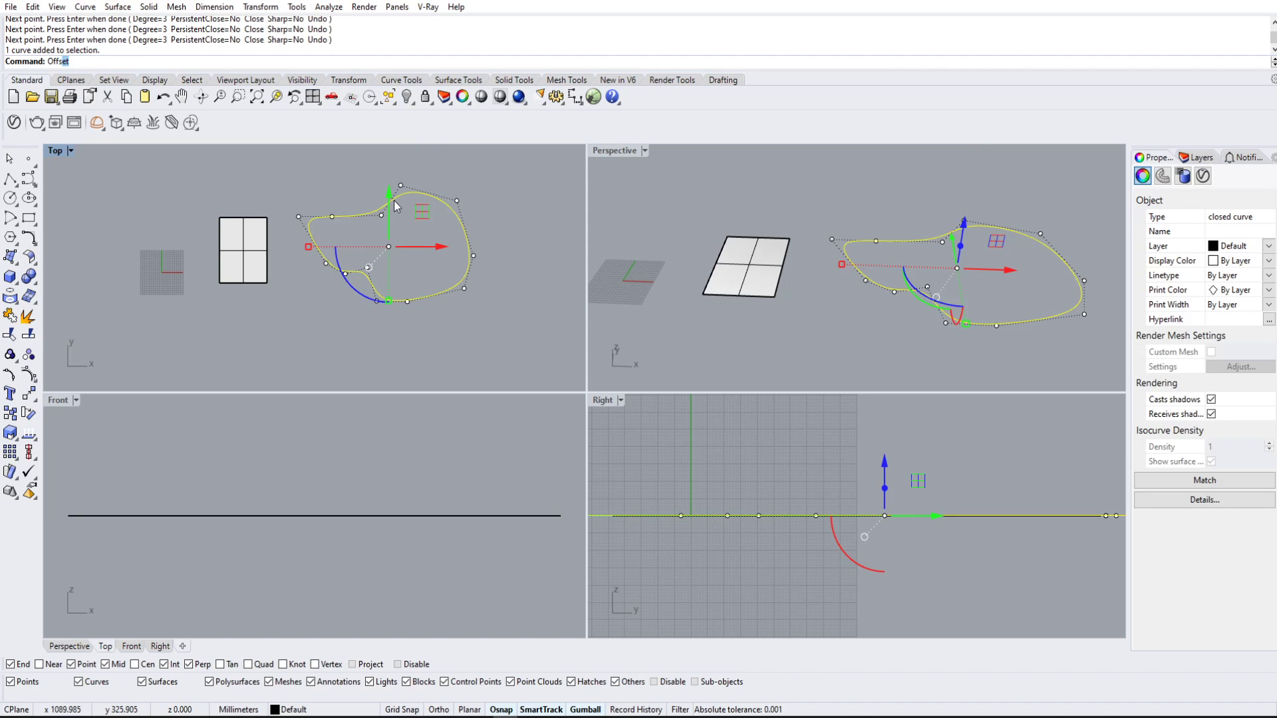
{"action": "key", "text": "Return"}
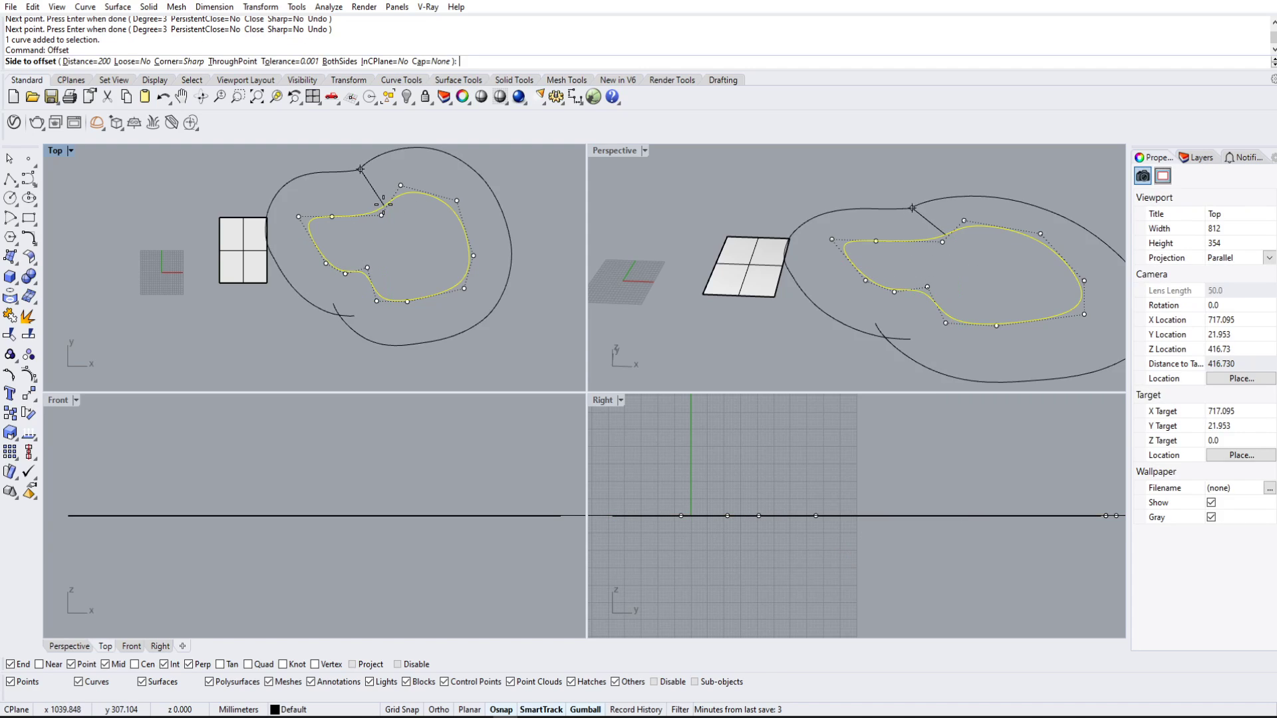
{"action": "type", "text": "d"}
{"action": "key", "text": "Return"}
{"action": "type", "text": "0"}
{"action": "key", "text": "Return"}
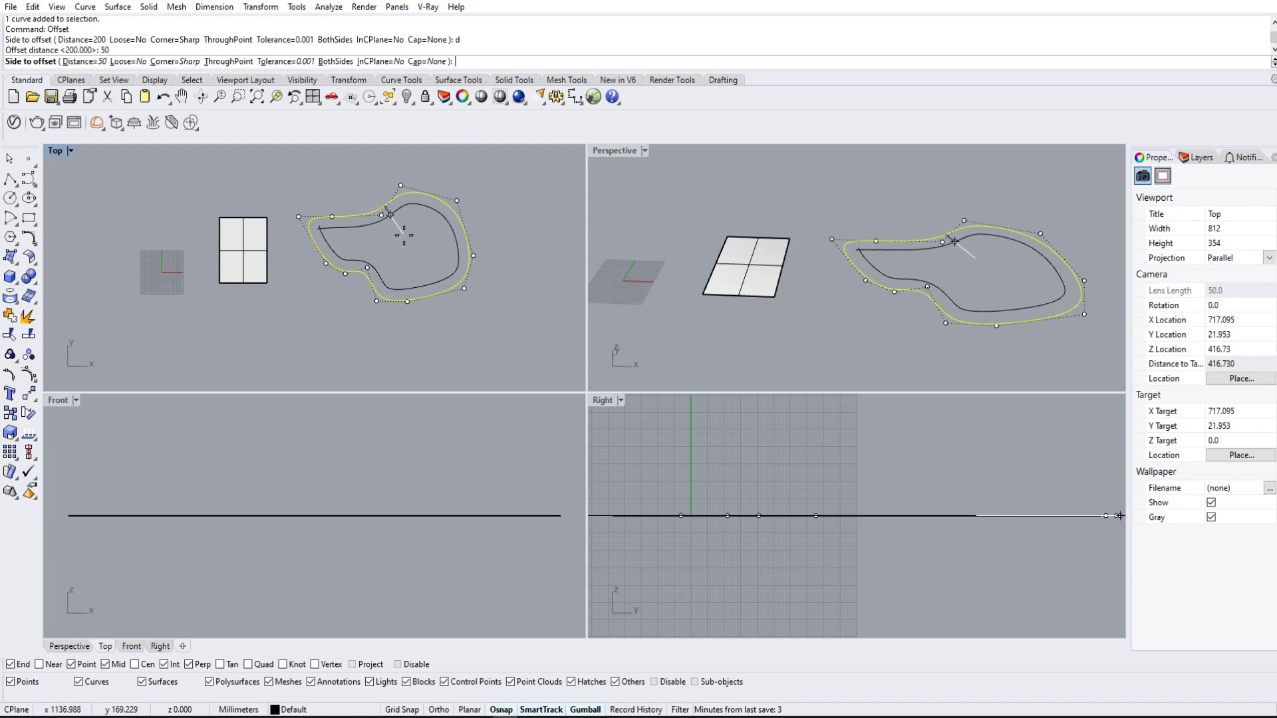
{"action": "left_click", "coordinate": [422, 228]}
{"action": "right_click_drag", "start_coordinate": [510, 187], "coordinate": [426, 193]}
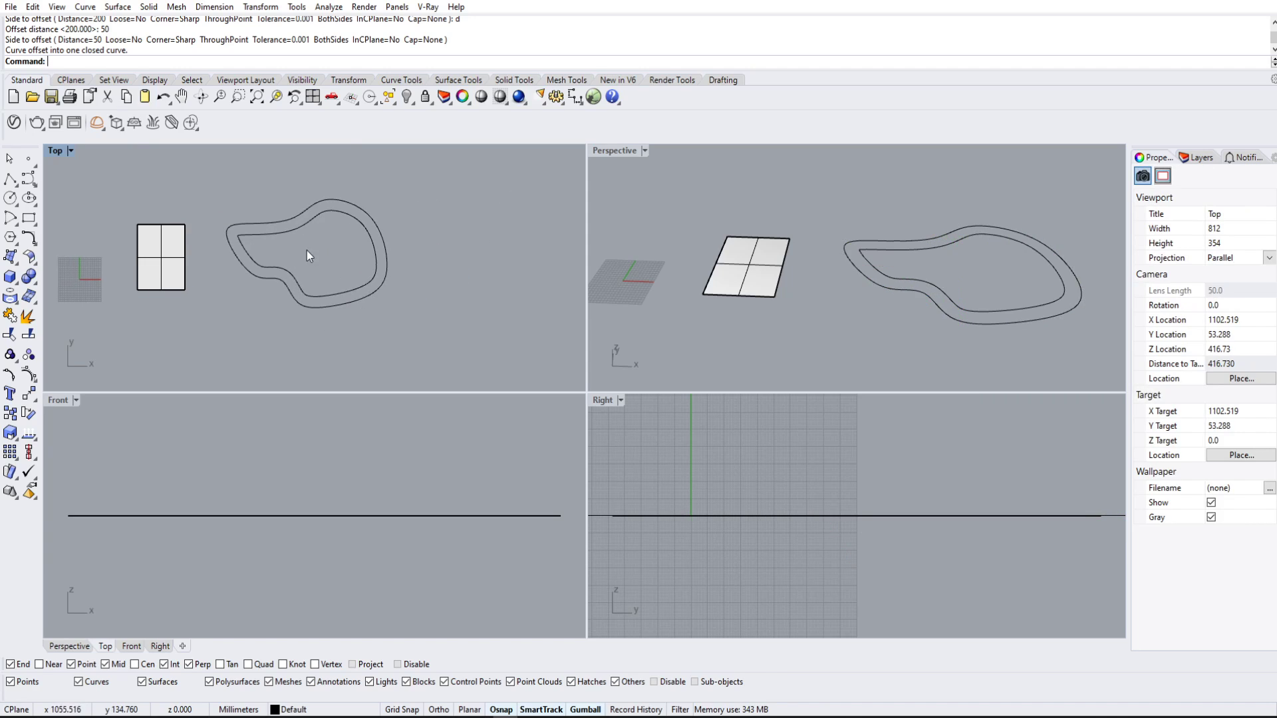
- Create a ring-shaped planar surface between the freeform curve and its inner offset with PlanarSrf
{"action": "scroll", "coordinate": [309, 254], "scroll_direction": "down", "scroll_amount": 4}
{"action": "scroll", "coordinate": [305, 254], "scroll_direction": "up", "scroll_amount": 8}
{"action": "left_click_drag", "start_coordinate": [478, 314], "coordinate": [345, 249]}
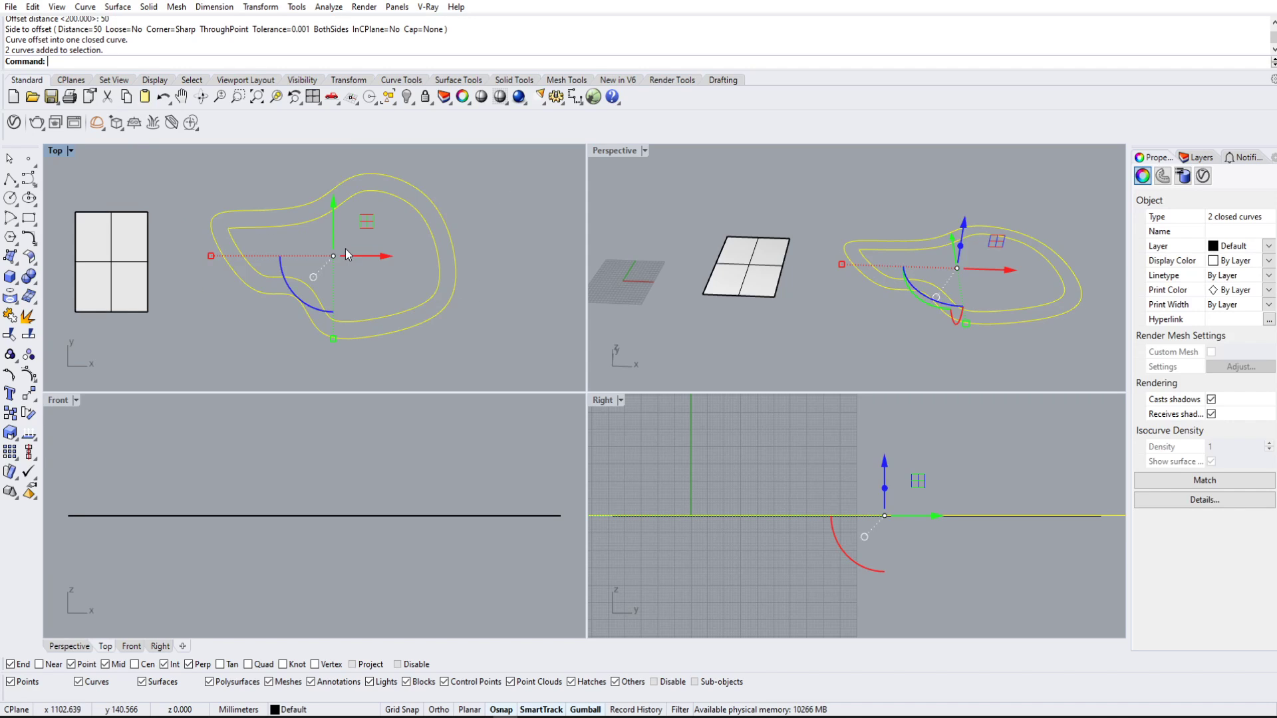
{"action": "type", "text": "PlanarSrf"}
{"action": "key", "text": "Return"}
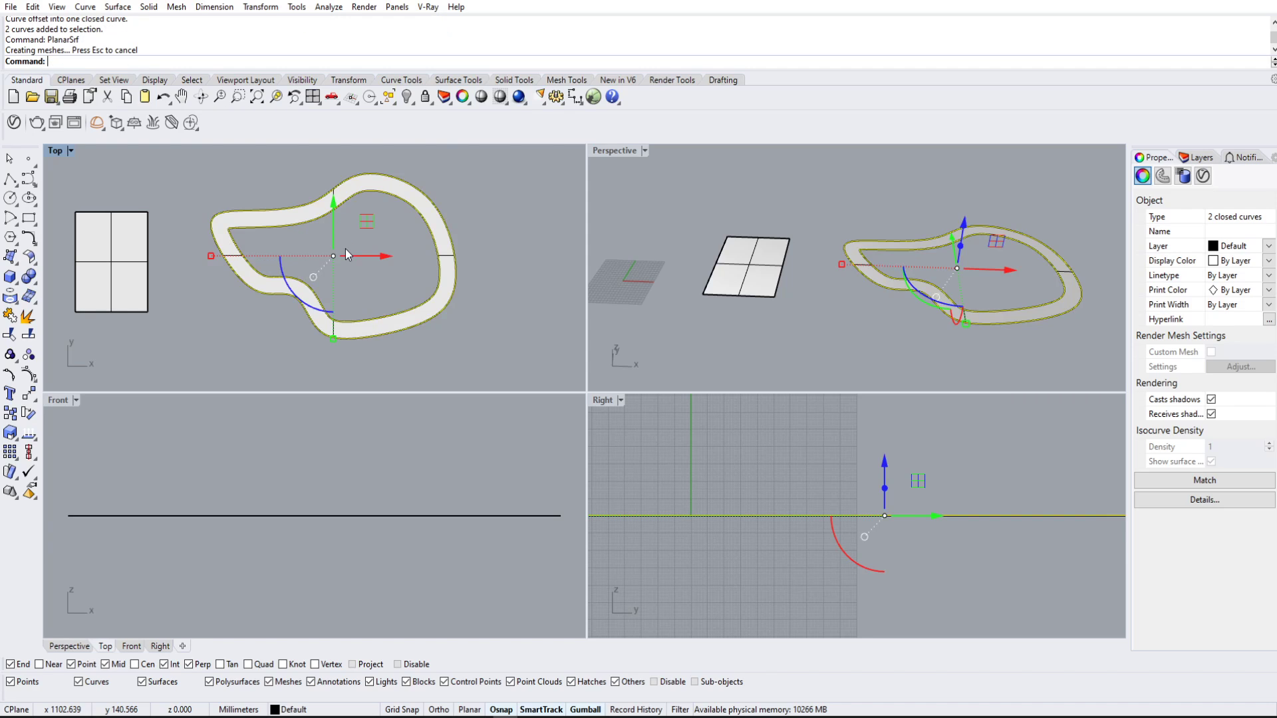
{"action": "scroll", "coordinate": [444, 223], "scroll_direction": "up", "scroll_amount": 2}
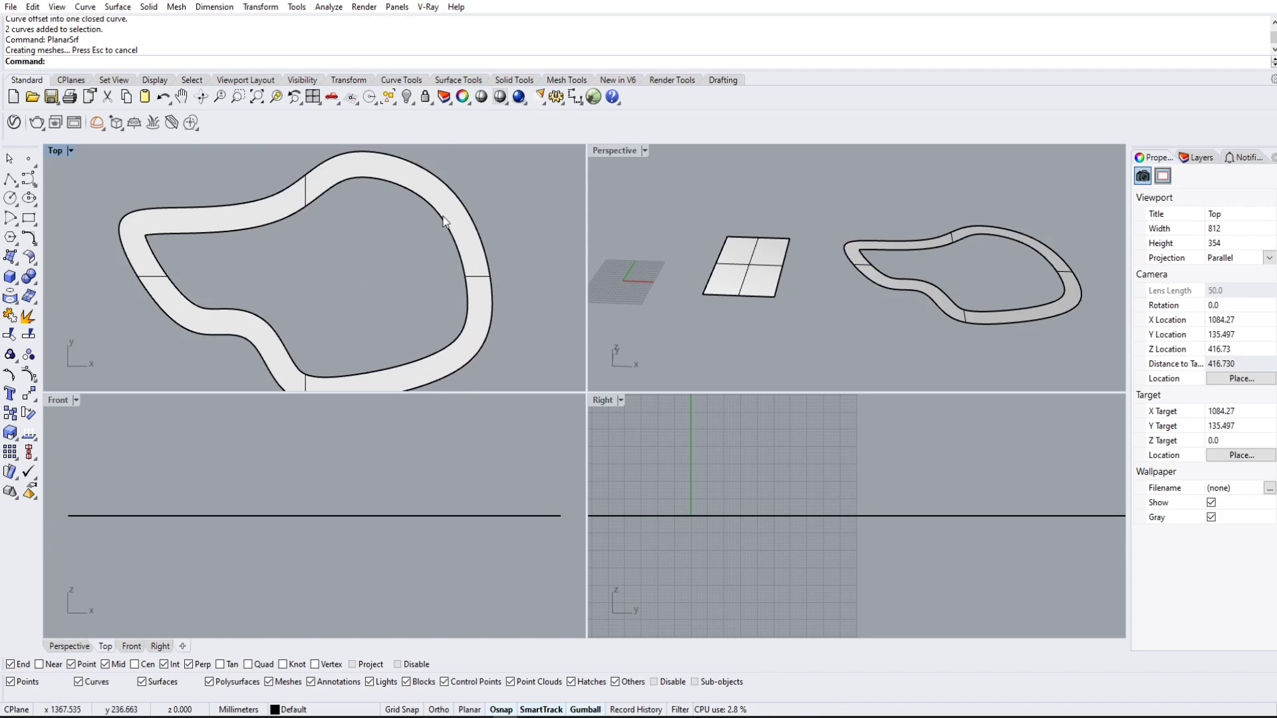
- Examine the inner curve, outer curve and ring surface in an enlarged Top view and from the Perspective view
{"action": "double_click", "coordinate": [55, 151]}
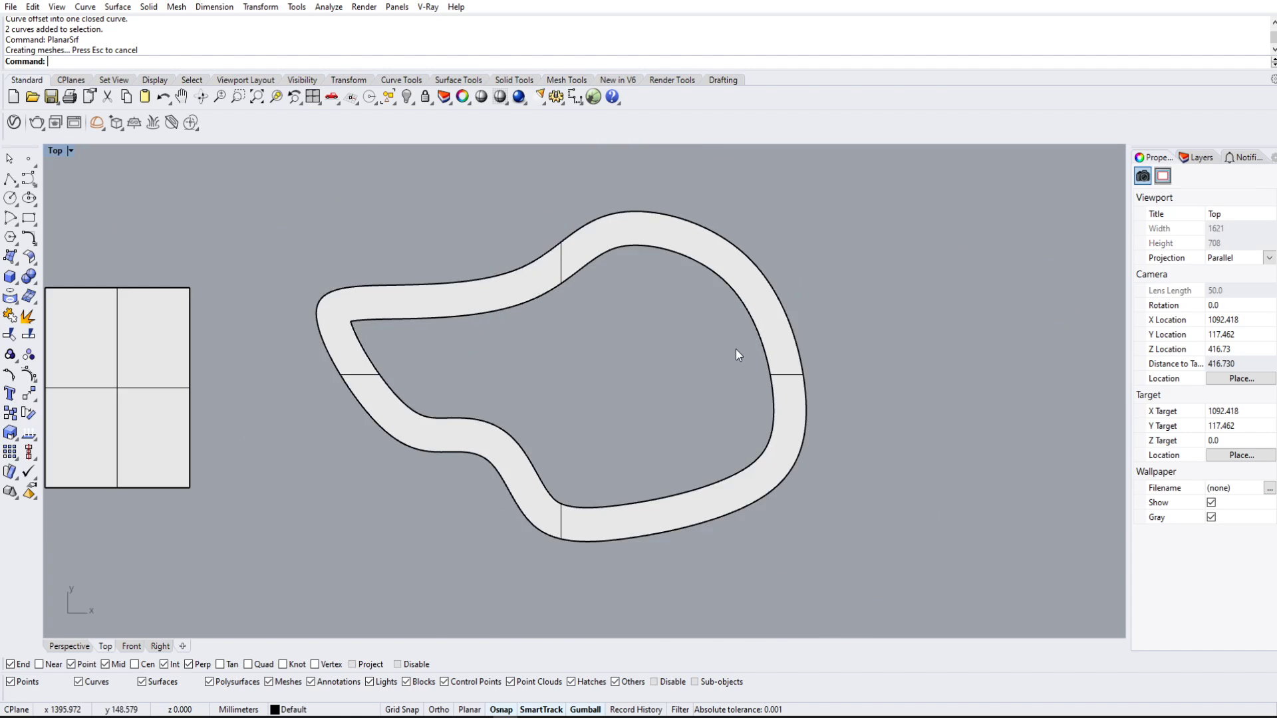
{"action": "right_click_drag", "start_coordinate": [736, 349], "coordinate": [634, 278]}
{"action": "left_click", "coordinate": [590, 356]}
{"action": "left_click", "coordinate": [622, 387]}
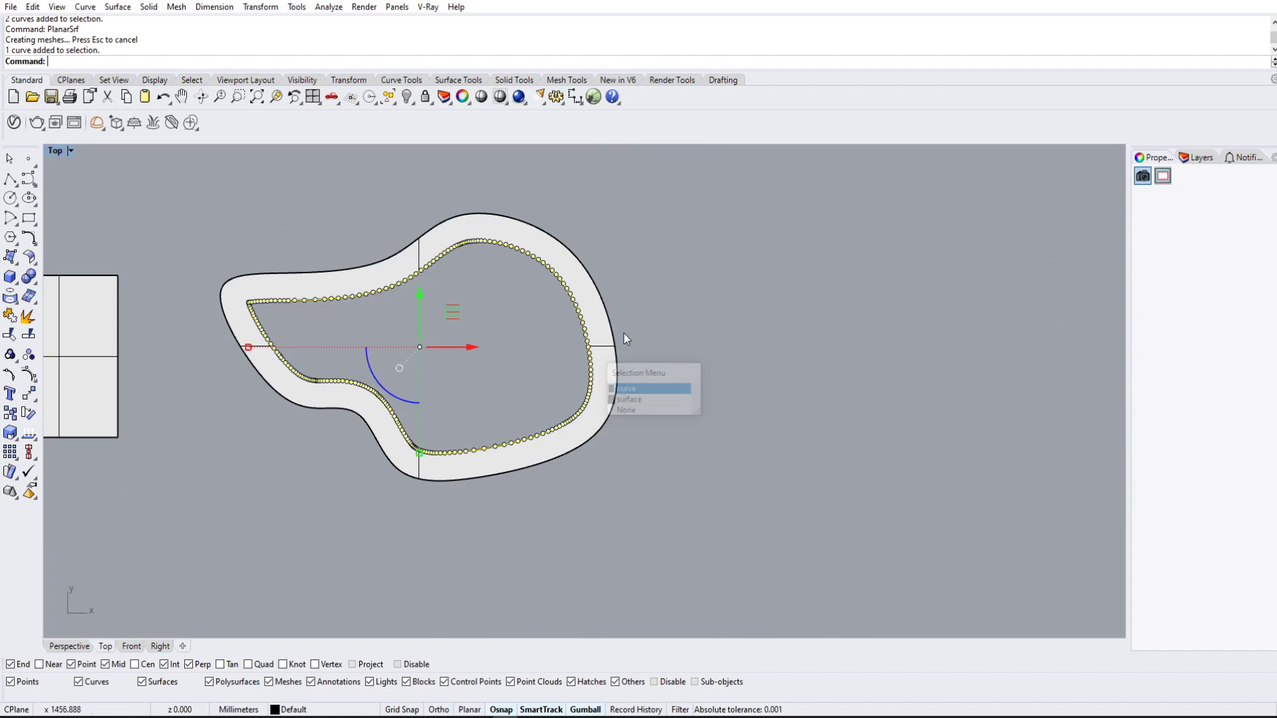
{"action": "left_click", "coordinate": [609, 325]}
{"action": "left_click", "coordinate": [648, 362]}
{"action": "key", "text": "Escape"}
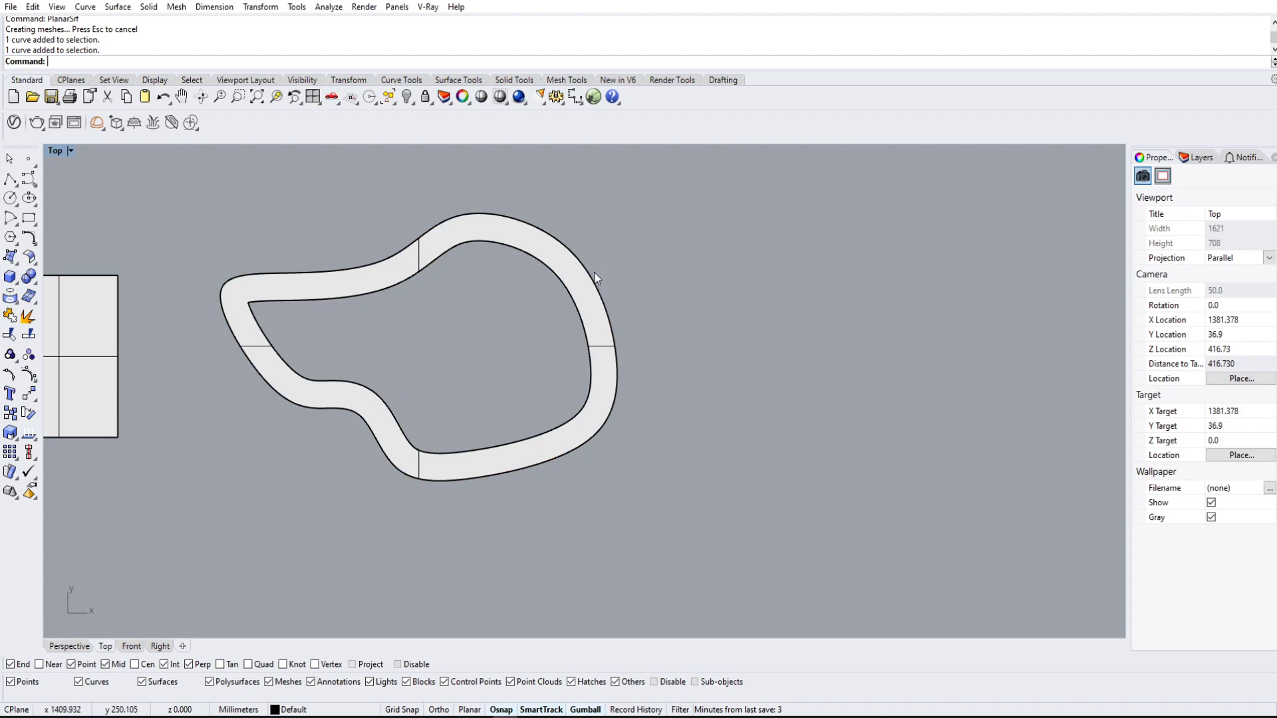
{"action": "left_click", "coordinate": [436, 252]}
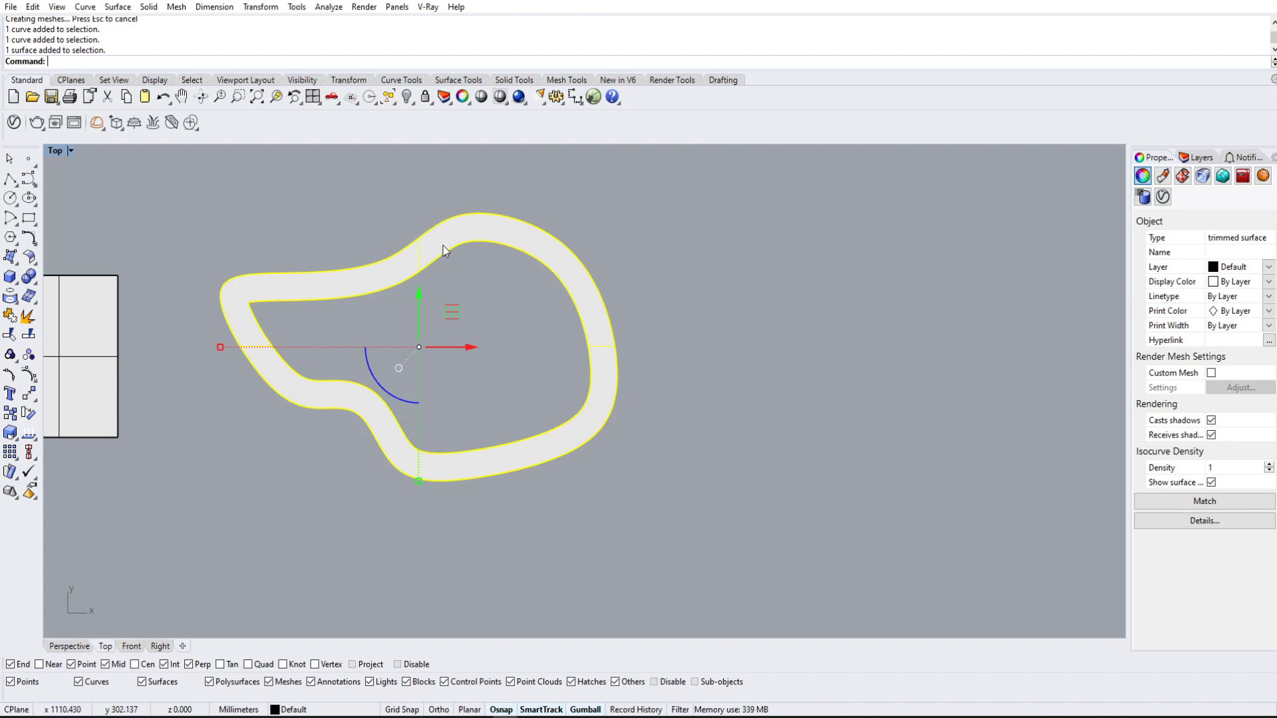
{"action": "double_click", "coordinate": [53, 154]}
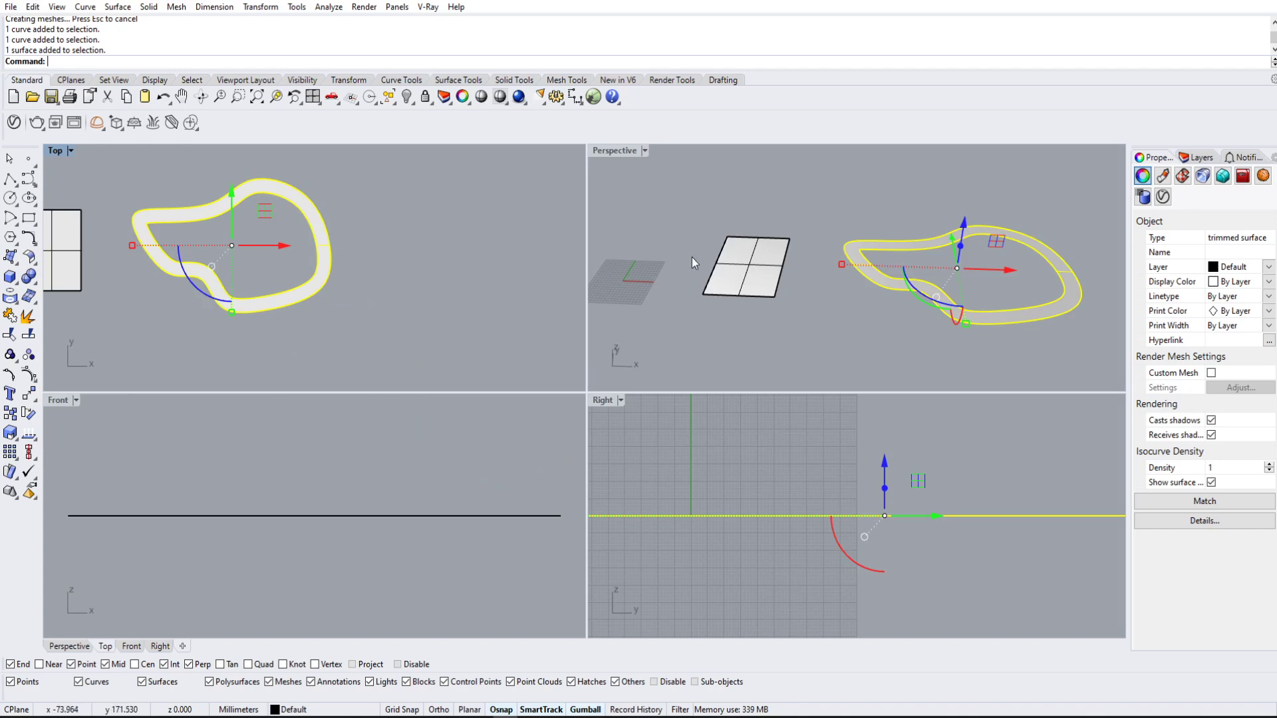
{"action": "right_click_drag", "start_coordinate": [815, 218], "coordinate": [931, 272]}
{"action": "left_click", "coordinate": [1035, 323]}
{"action": "right_click_drag", "start_coordinate": [1036, 322], "coordinate": [804, 229]}
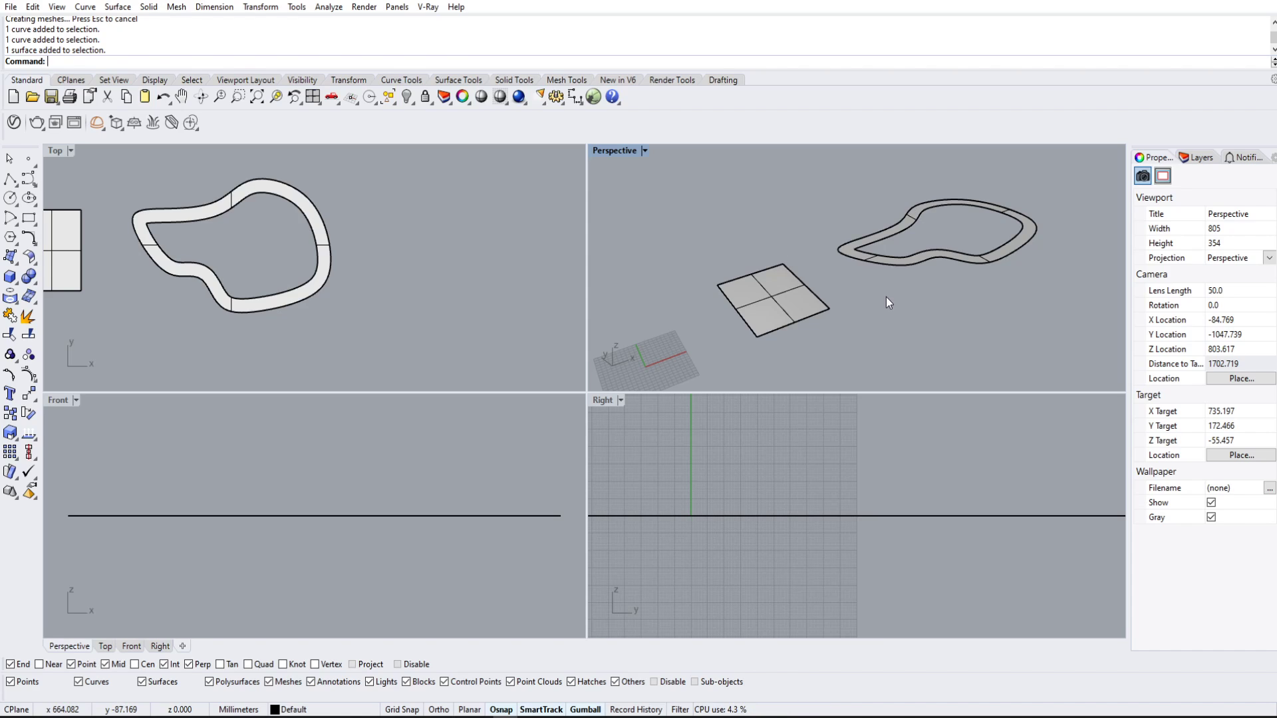
- Delete the freeform curves with their ring surface, and the rectangle's planar surface, keeping only the rectangle curve
{"action": "left_click", "coordinate": [931, 254]}
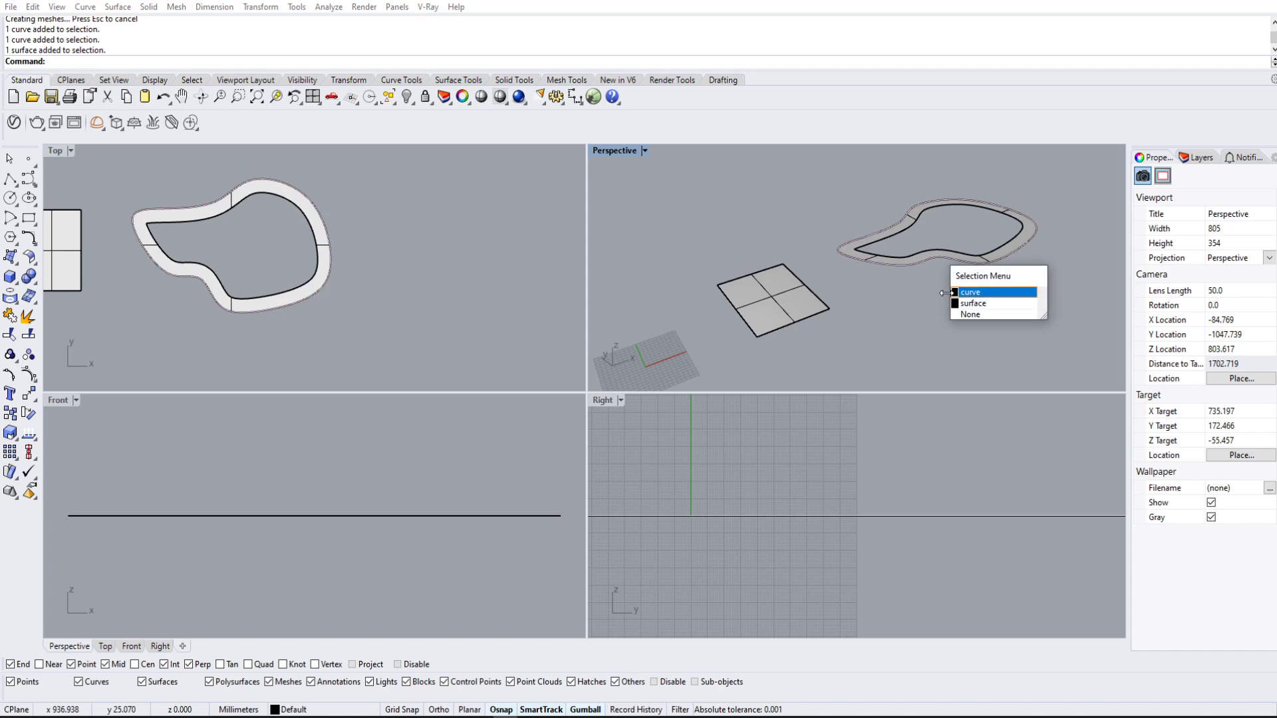
{"action": "left_click", "coordinate": [958, 313]}
{"action": "key", "text": "Delete"}
{"action": "left_click", "coordinate": [772, 304]}
{"action": "key", "text": "Delete"}
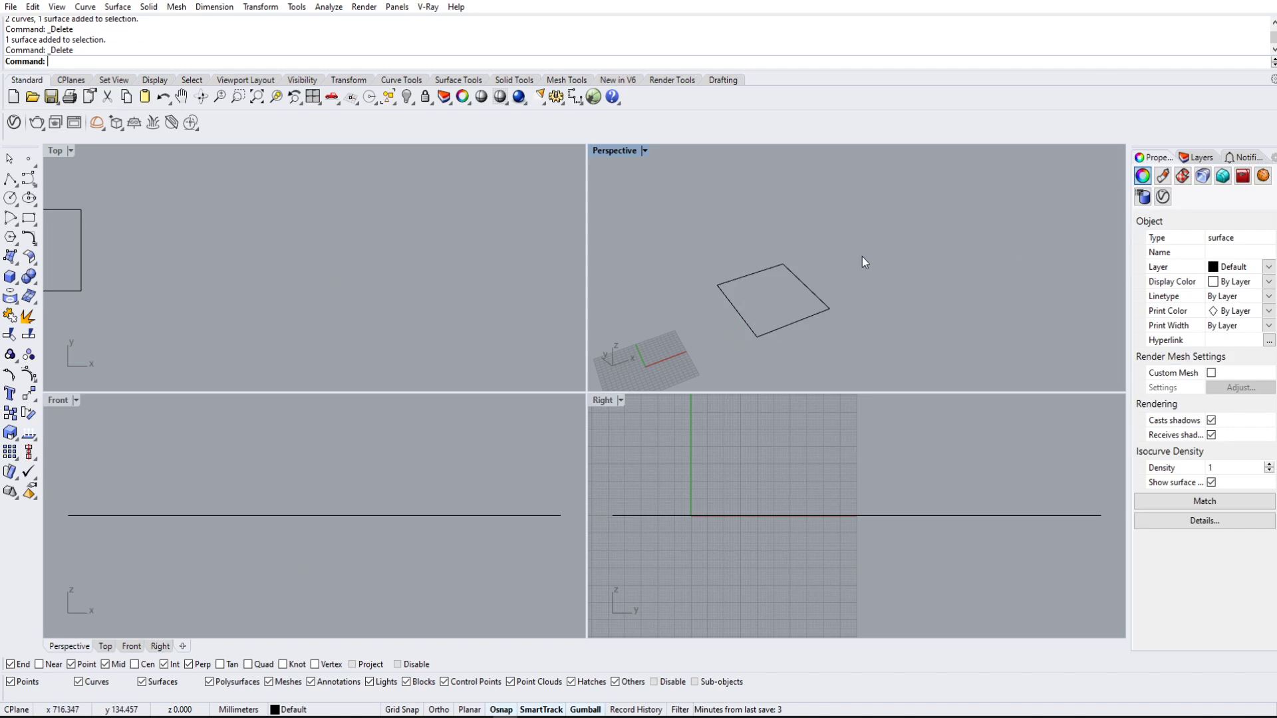
- Raise one corner of the rectangle curve vertically out of its plane
{"action": "left_click", "coordinate": [816, 296]}
{"action": "right_click_drag", "start_coordinate": [887, 308], "coordinate": [841, 318]}
{"action": "left_click", "coordinate": [940, 314]}
{"action": "left_click", "coordinate": [843, 317]}
{"action": "left_click", "coordinate": [841, 317]}
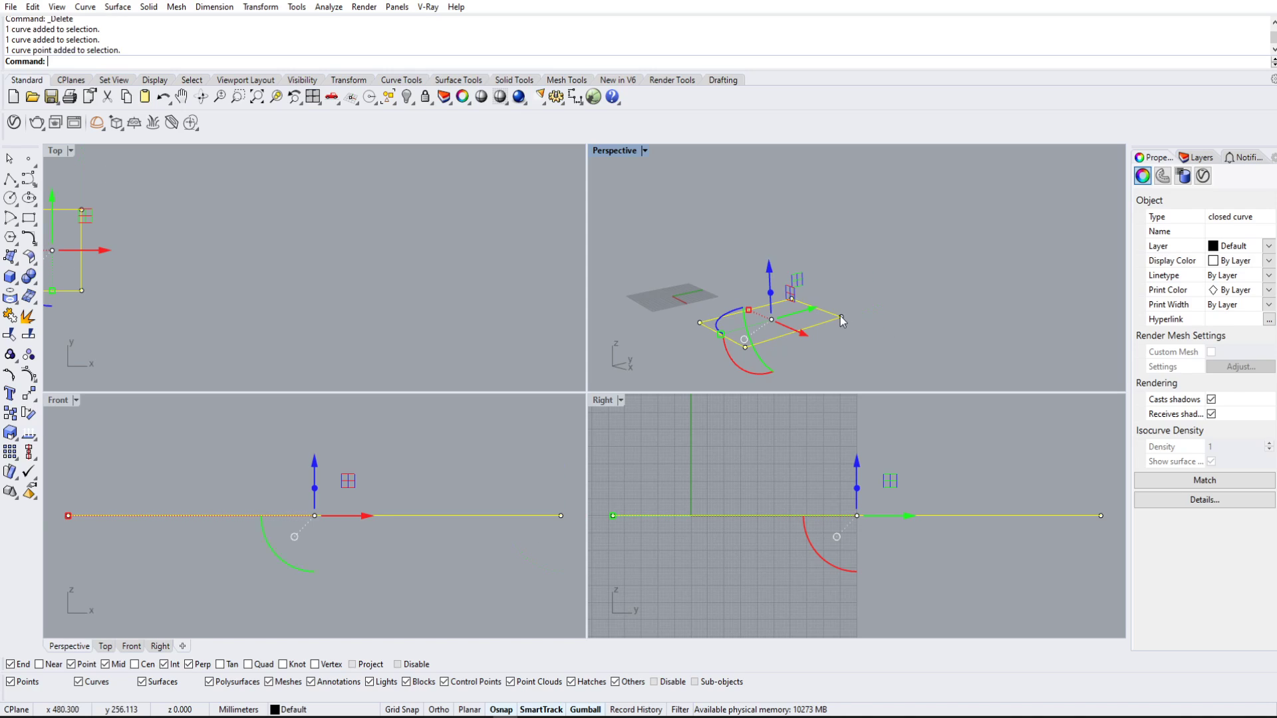
{"action": "mouse_move", "coordinate": [840, 317]}
{"action": "left_mouse_down"}
{"action": "mouse_move", "coordinate": [841, 286]}
{"action": "mouse_move", "coordinate": [840, 300]}
{"action": "left_mouse_up"}
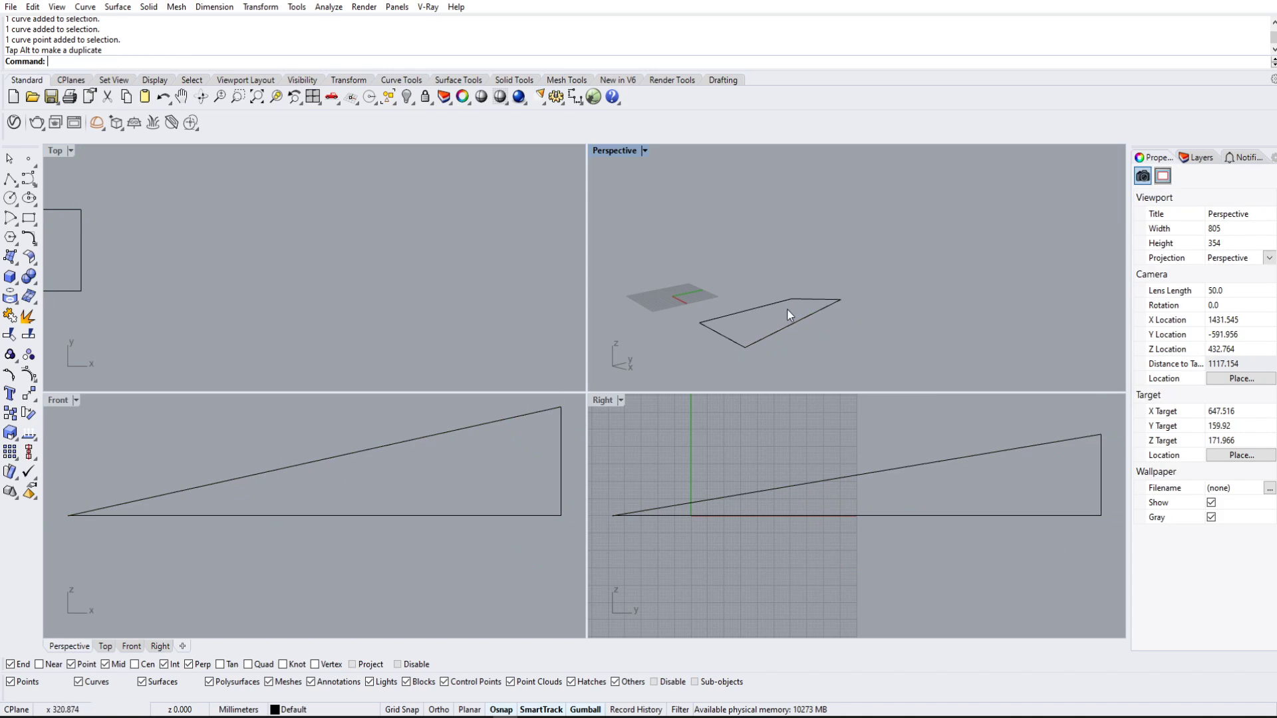
- Raise the diagonally opposite corner of the curve vertically to make the closed outline non-planar
{"action": "left_click", "coordinate": [697, 322]}
{"action": "left_click", "coordinate": [699, 322]}
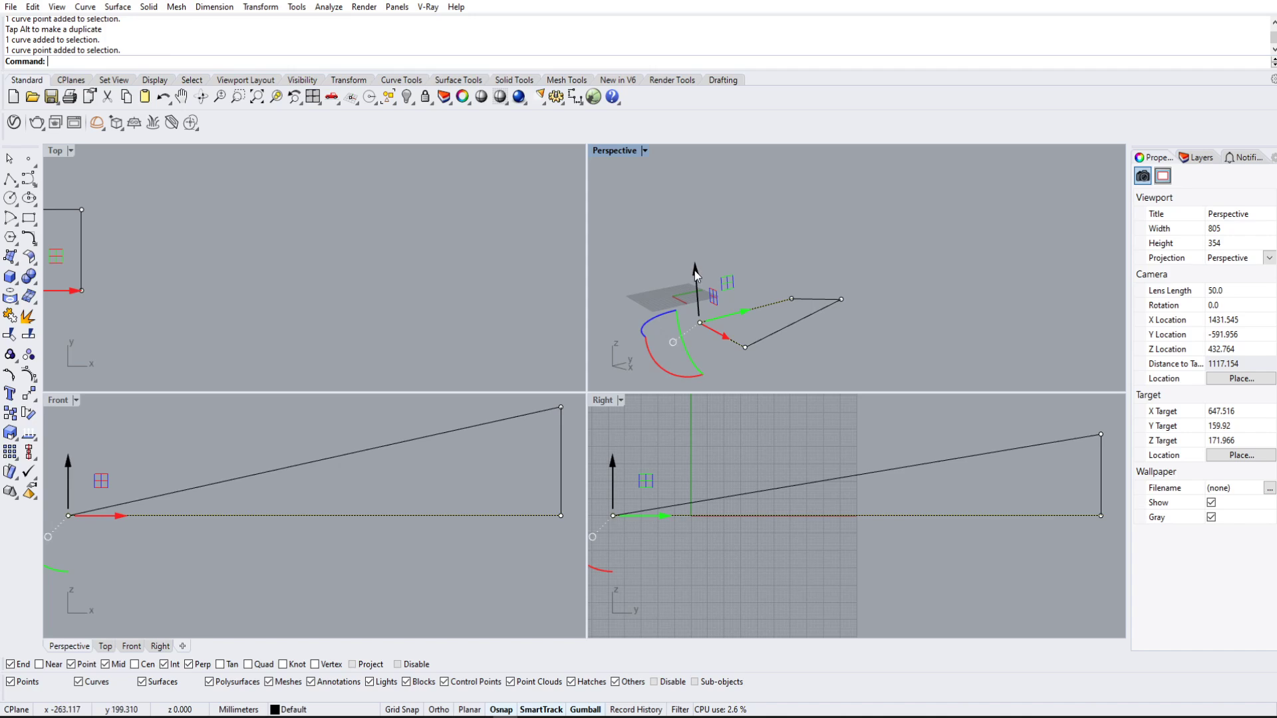
{"action": "left_click_drag", "start_coordinate": [694, 272], "coordinate": [696, 284]}
{"action": "left_click", "coordinate": [750, 270]}
{"action": "right_click_drag", "start_coordinate": [776, 356], "coordinate": [801, 243]}
{"action": "left_click", "coordinate": [797, 282]}
{"action": "left_click", "coordinate": [797, 283]}
{"action": "left_click_drag", "start_coordinate": [797, 265], "coordinate": [797, 228]}
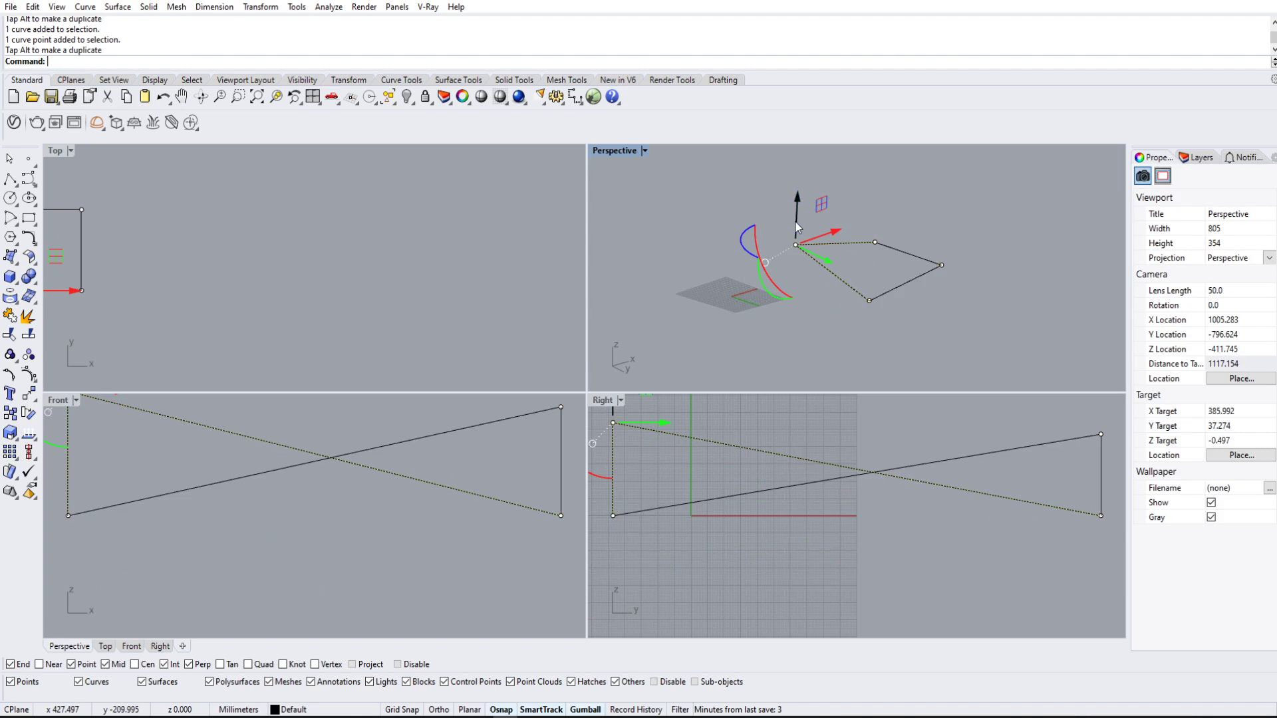
{"action": "key", "text": "Escape"}
- Examine the warped closed curve in a maximized Perspective view, zoomed to the curve
{"action": "right_click_drag", "start_coordinate": [988, 284], "coordinate": [751, 320]}
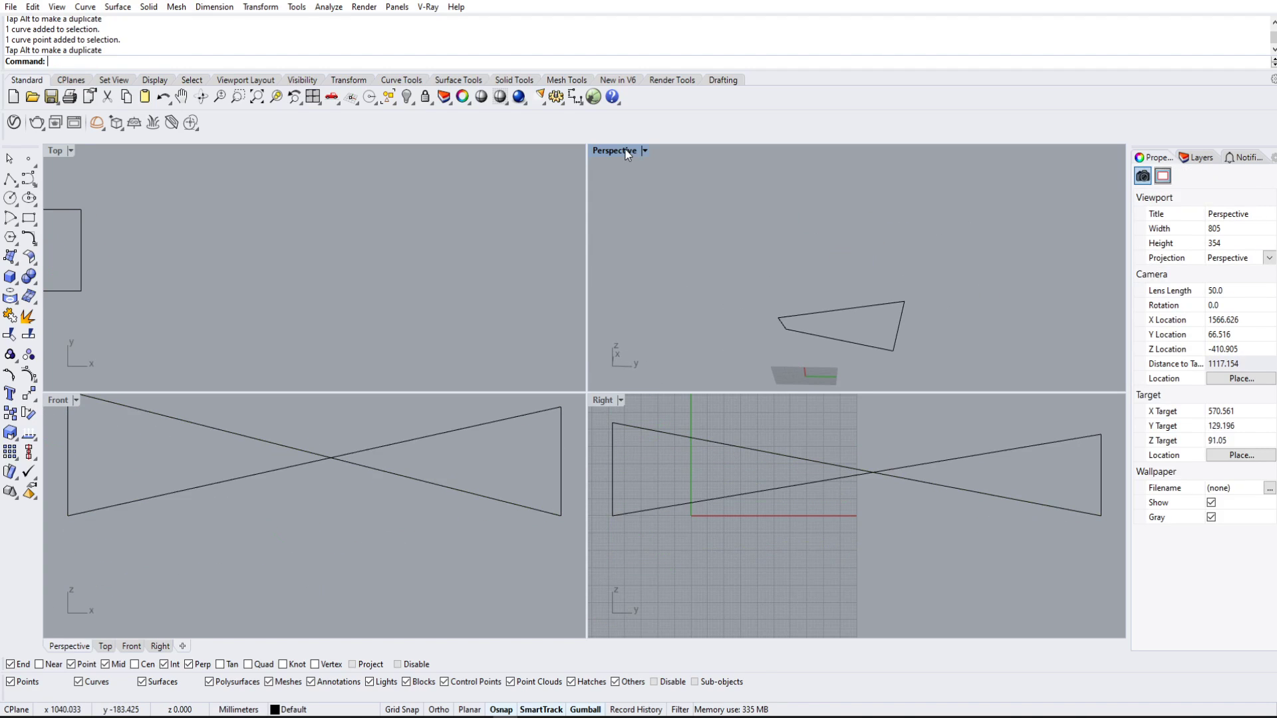
{"action": "double_click", "coordinate": [628, 155]}
{"action": "scroll", "coordinate": [639, 337], "scroll_direction": "down", "scroll_amount": 9}
{"action": "left_click", "coordinate": [685, 374]}
{"action": "type", "text": "zs"}
{"action": "key", "text": "Return"}
{"action": "key", "text": "Escape"}
{"action": "right_click_drag", "start_coordinate": [908, 226], "coordinate": [722, 411]}
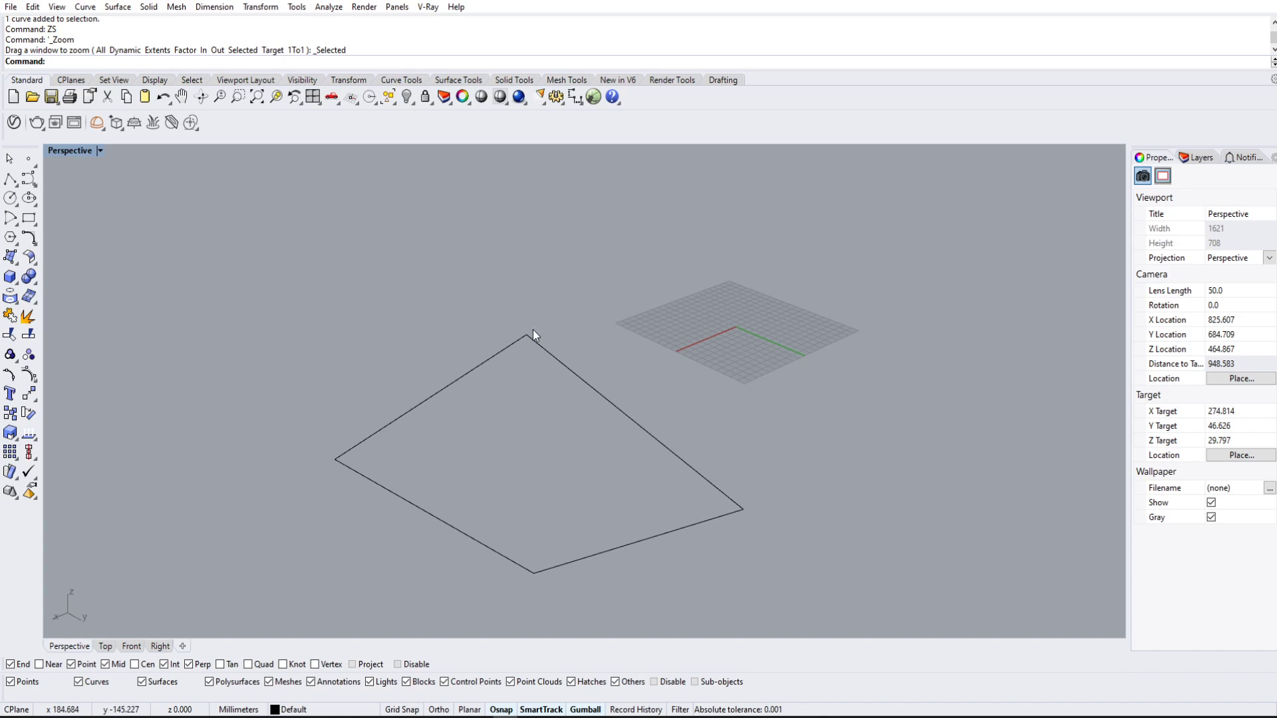
- Start a Patch surface from the warped closed curve and preview it with the existing options
{"action": "left_click", "coordinate": [637, 420]}
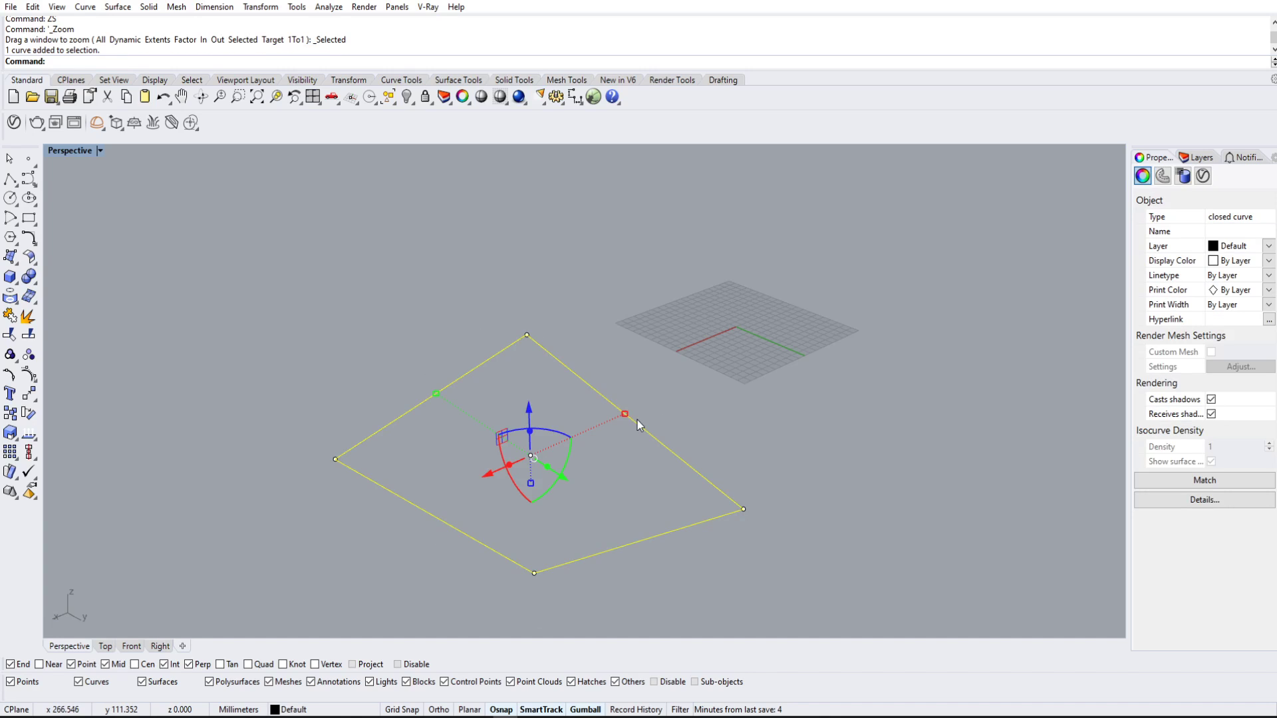
{"action": "type", "text": "Patch"}
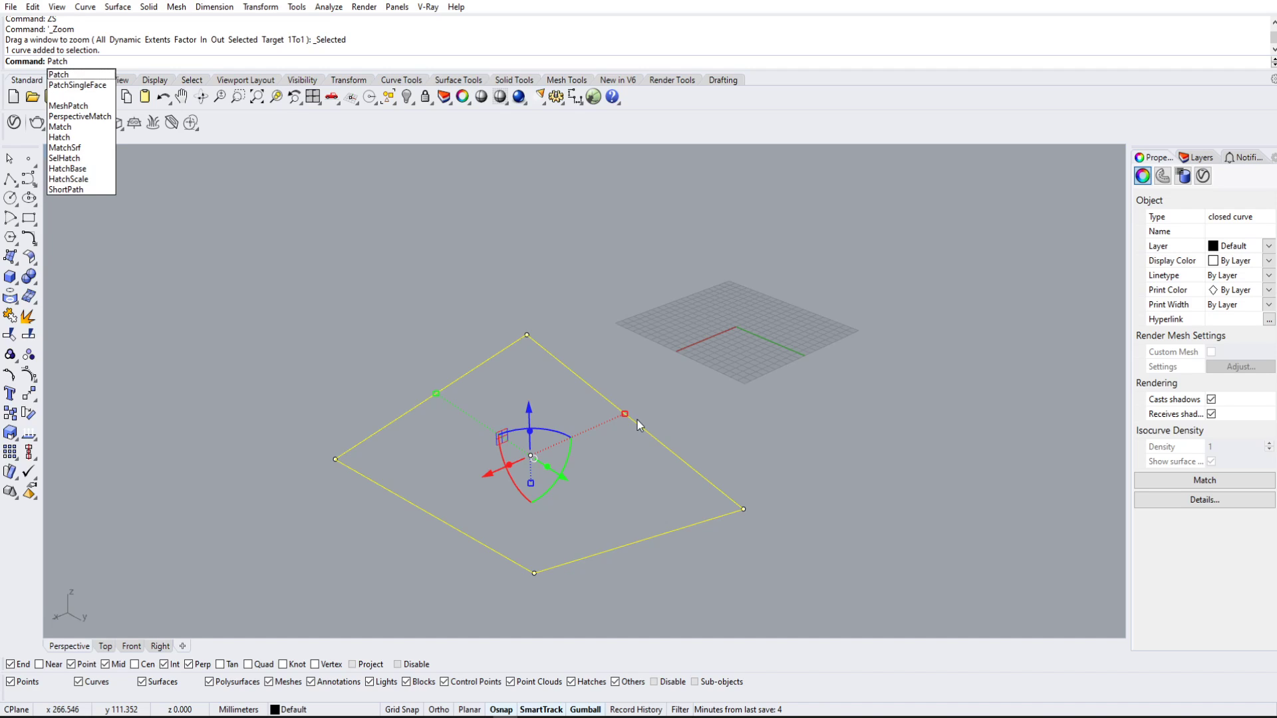
{"action": "key", "text": "Return"}
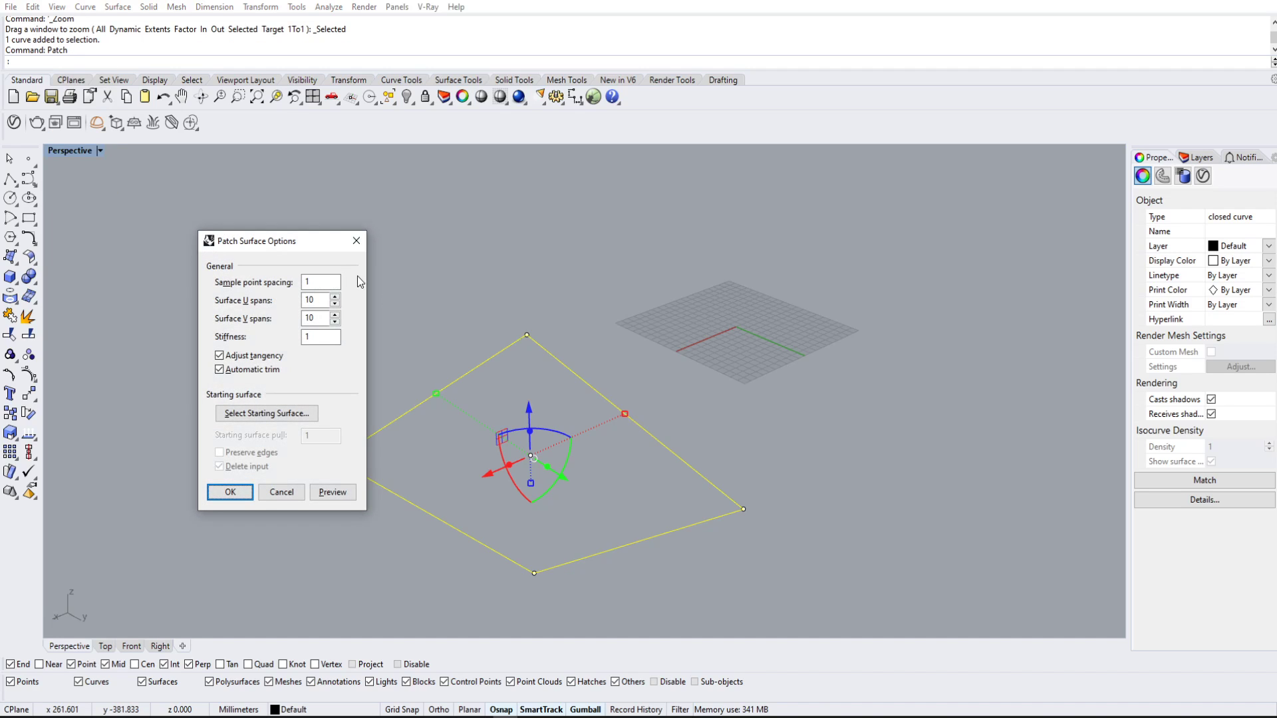
{"action": "left_click_drag", "start_coordinate": [280, 242], "coordinate": [908, 193]}
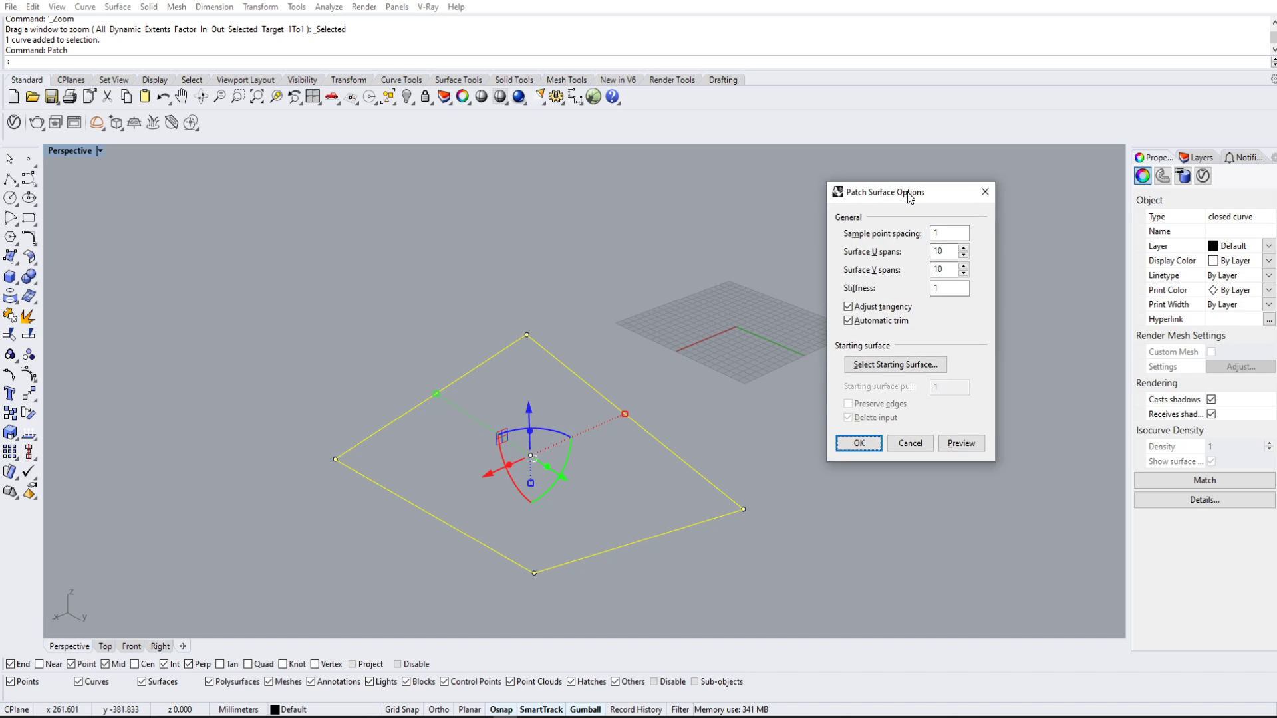
{"action": "left_click", "coordinate": [974, 444]}
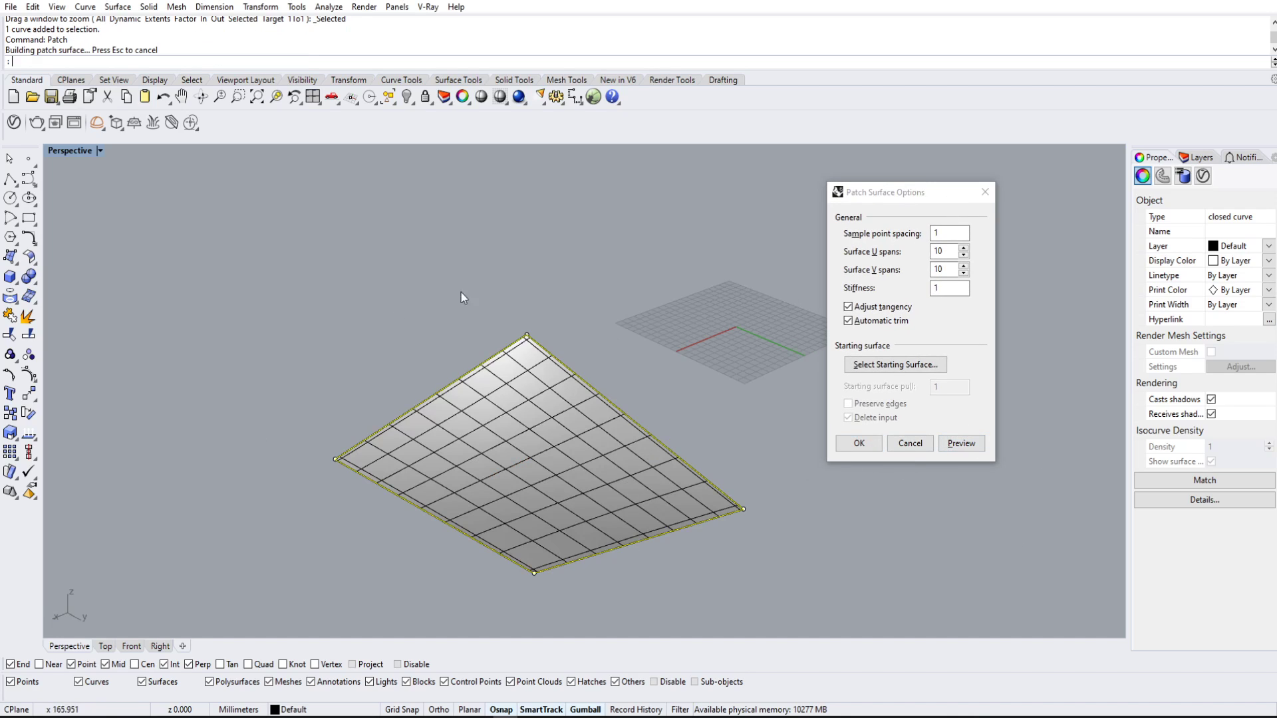
{"action": "right_click_drag", "start_coordinate": [536, 336], "coordinate": [532, 398]}
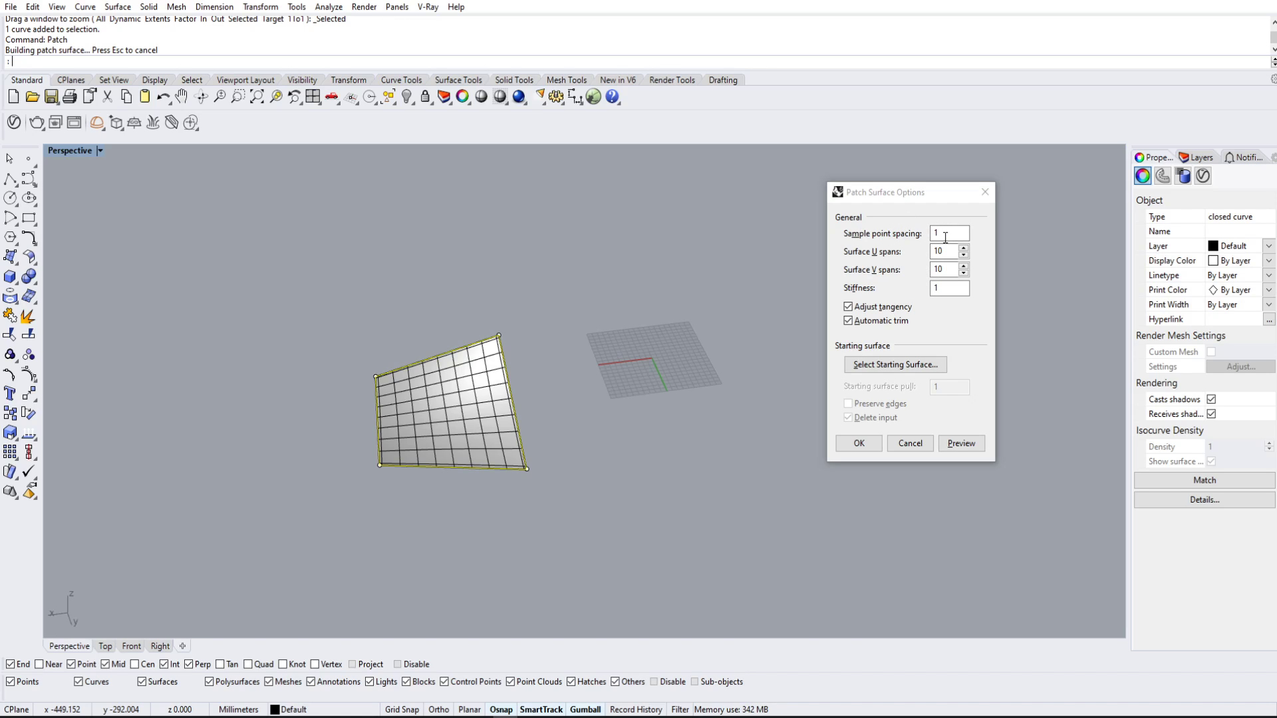
{"action": "left_click", "coordinate": [864, 256]}
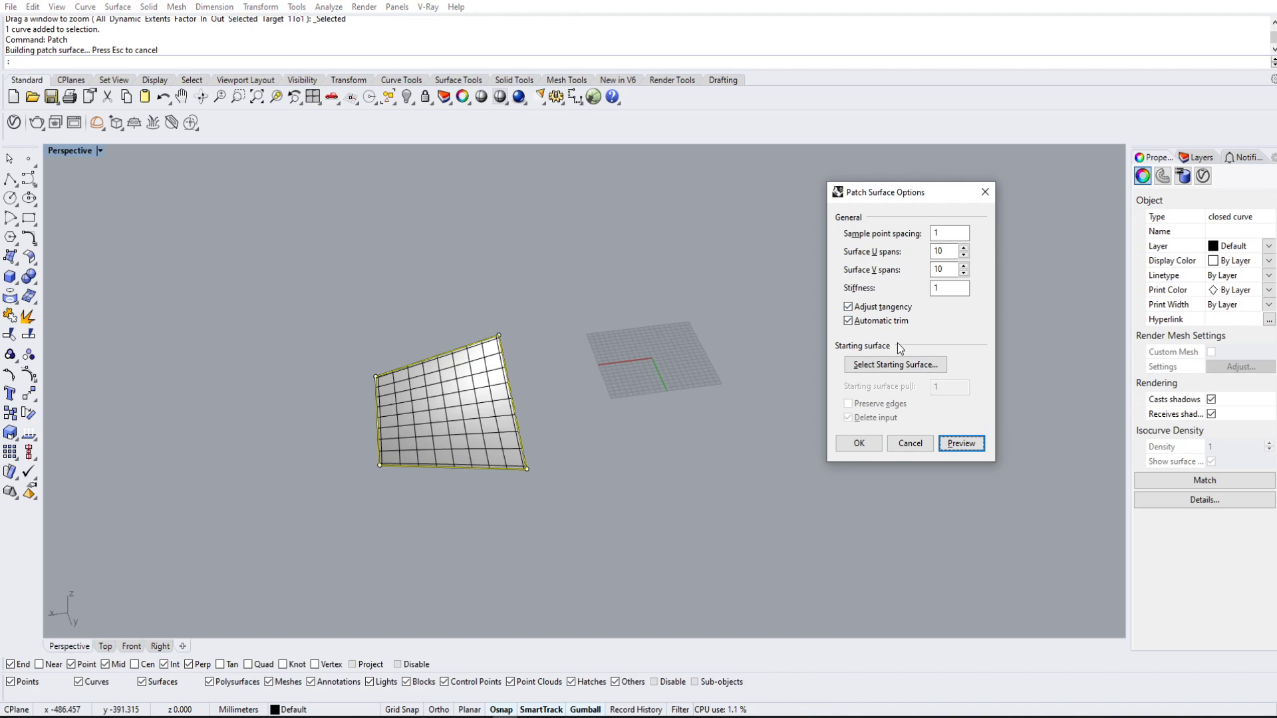
- Turn off Automatic trim and preview the full untrimmed extent of the patch
{"action": "left_click", "coordinate": [848, 320]}
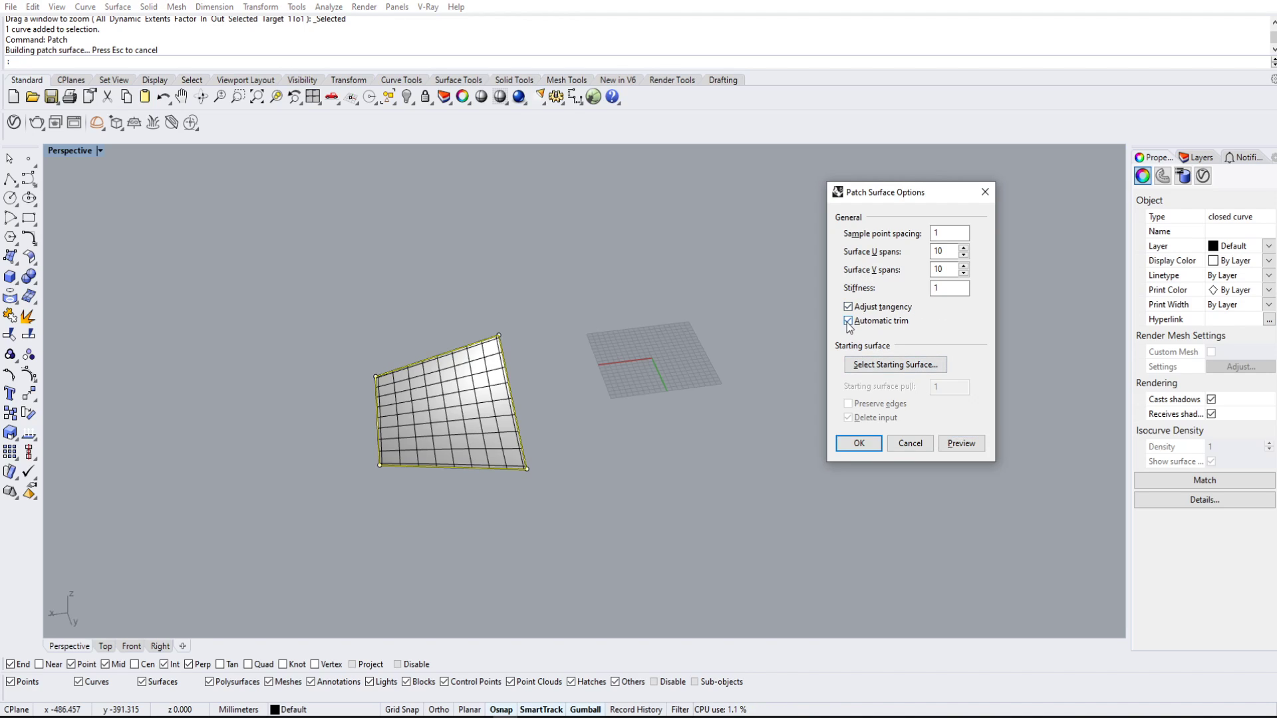
{"action": "left_click", "coordinate": [958, 444]}
{"action": "right_click_drag", "start_coordinate": [916, 461], "coordinate": [500, 370]}
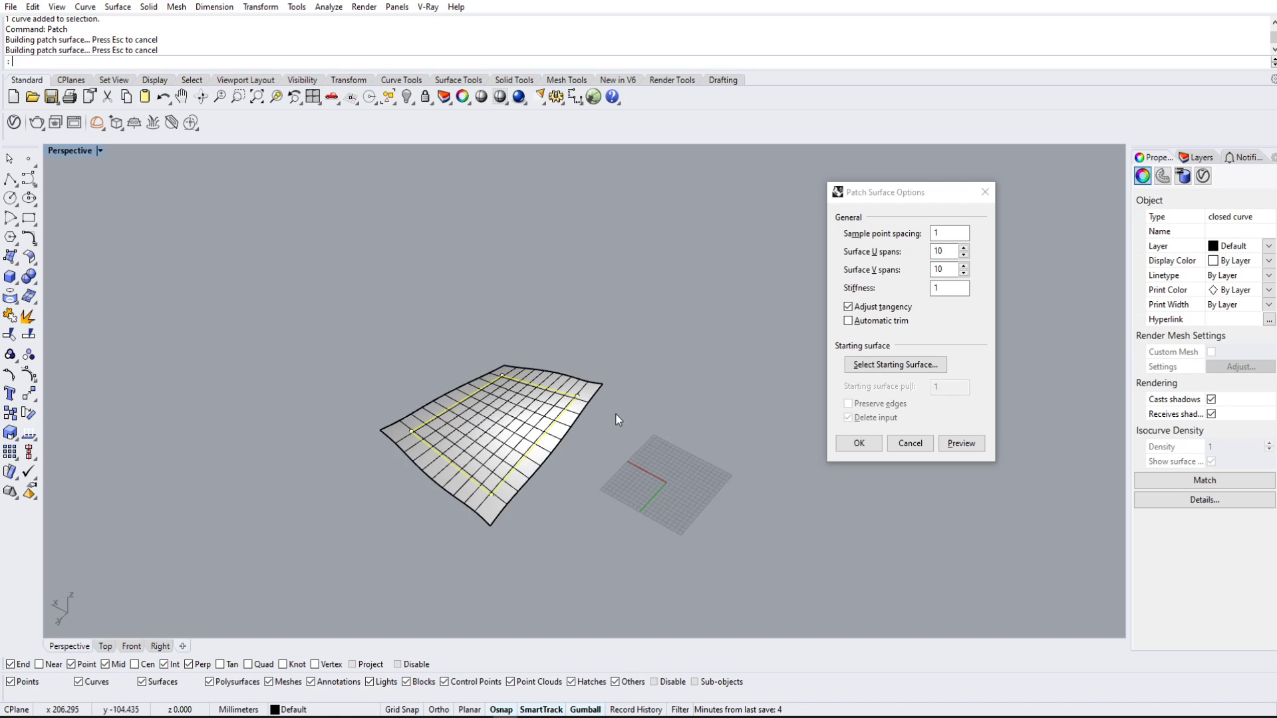
{"action": "right_click_drag", "start_coordinate": [616, 414], "coordinate": [627, 455]}
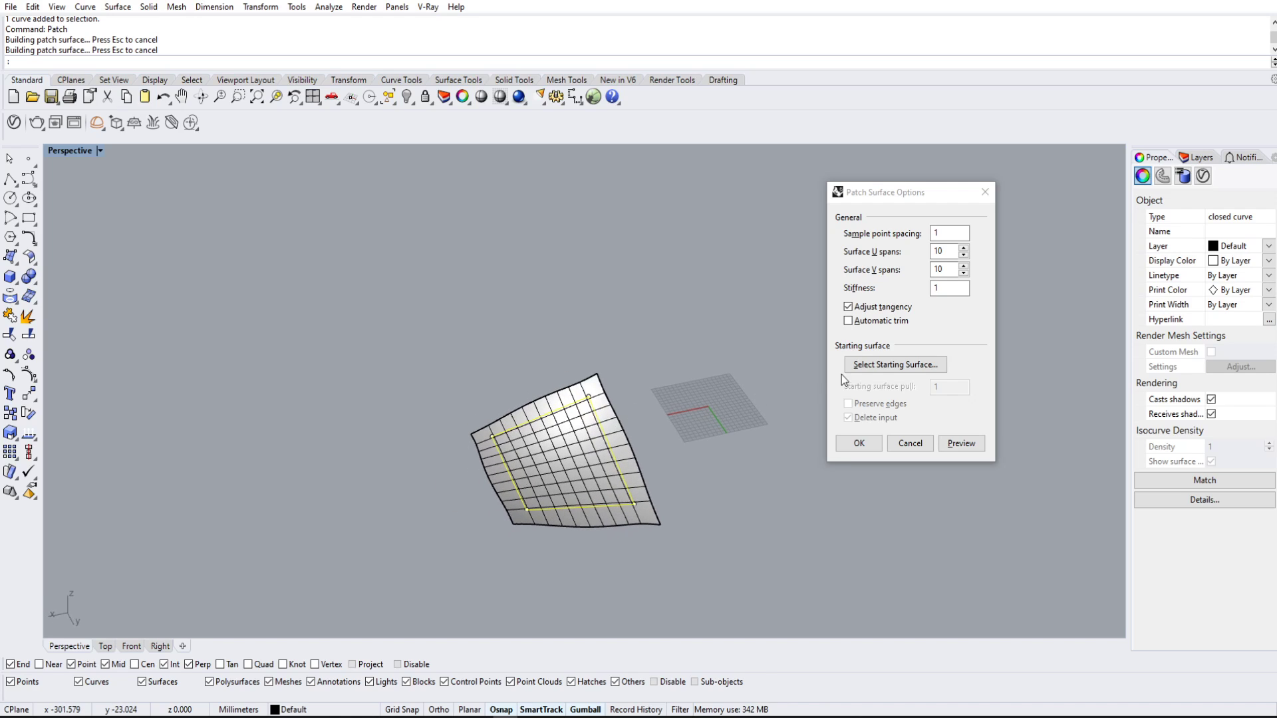
- Switch Automatic trim on and back off, previewing the patch with each setting for comparison
{"action": "left_click", "coordinate": [848, 321]}
{"action": "left_click", "coordinate": [955, 443]}
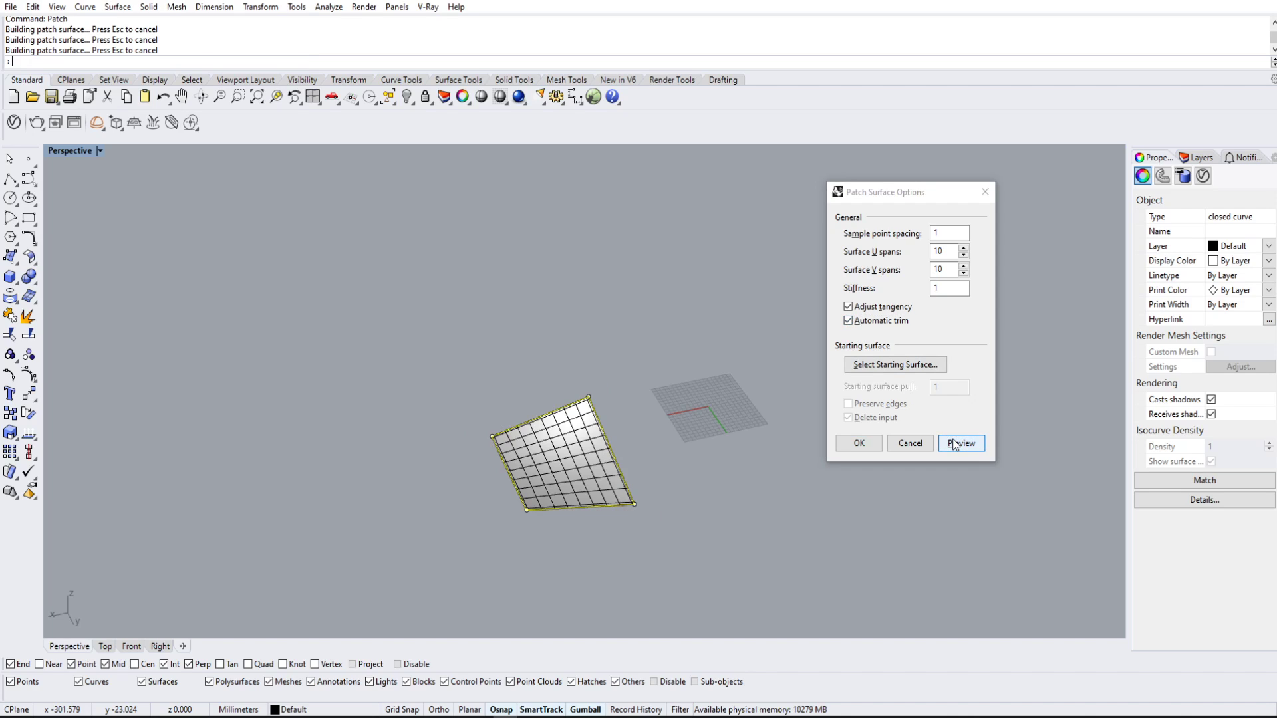
{"action": "left_click", "coordinate": [848, 321]}
{"action": "left_click", "coordinate": [957, 443]}
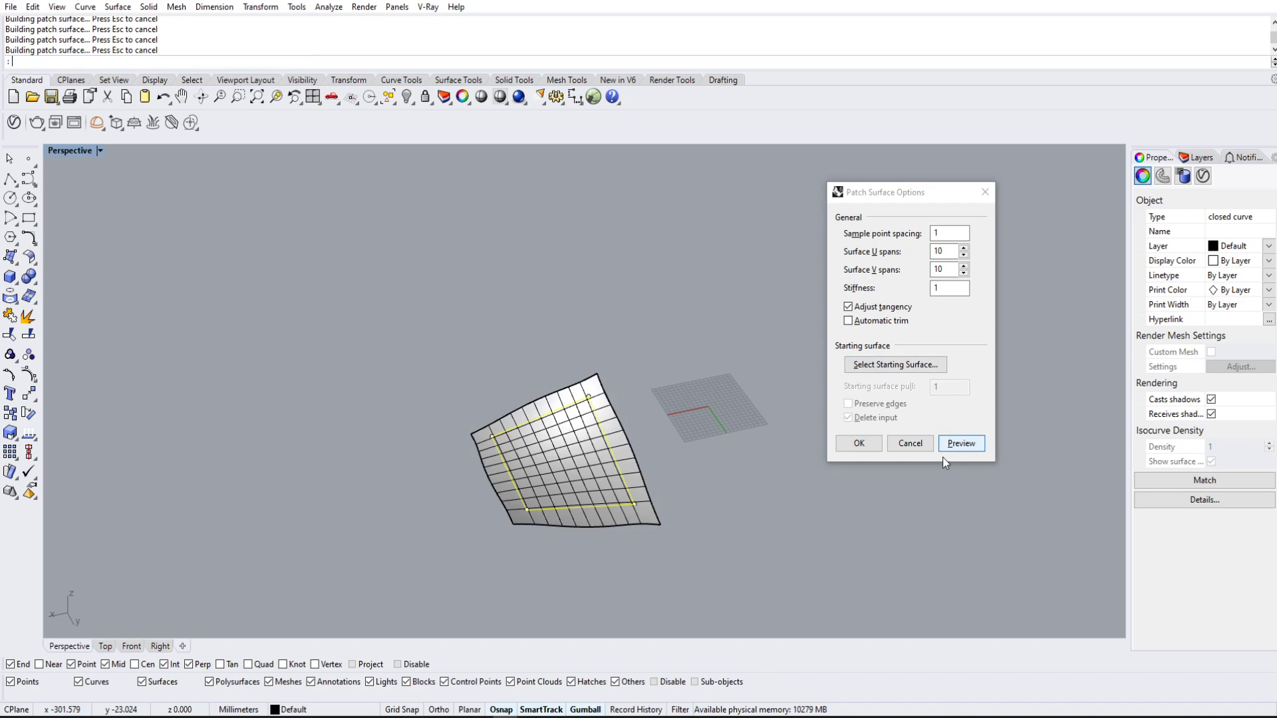
- Examine the untrimmed patch preview and its U and V spans against the boundary curve from several angles
{"action": "right_click_drag", "start_coordinate": [744, 465], "coordinate": [688, 295]}
{"action": "right_click_drag", "start_coordinate": [744, 414], "coordinate": [536, 323]}
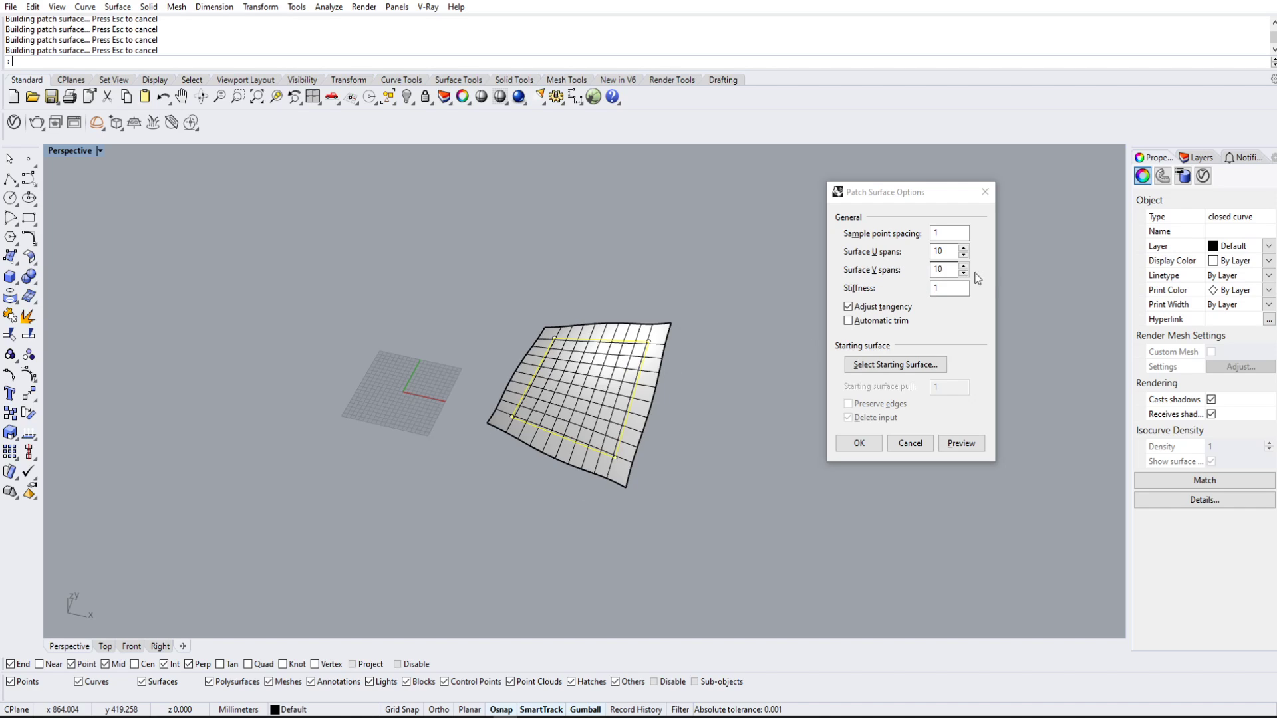
{"action": "right_click_drag", "start_coordinate": [677, 395], "coordinate": [836, 440]}
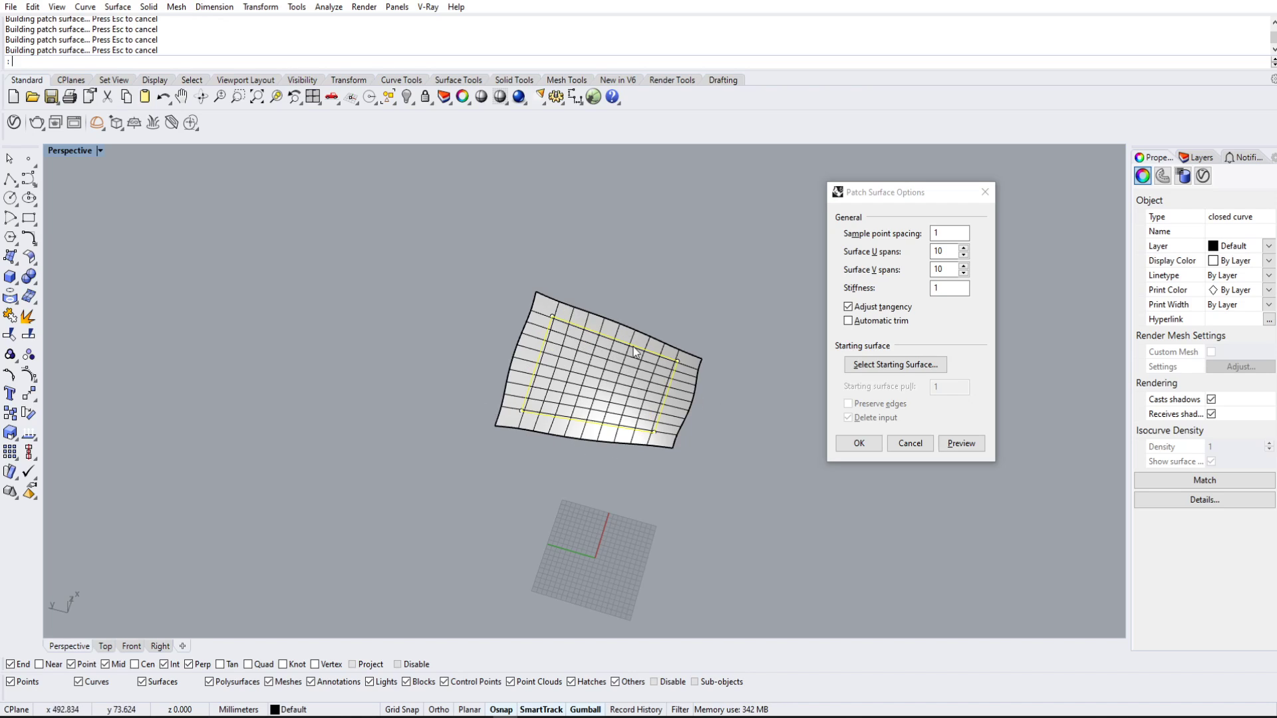
{"action": "right_click_drag", "start_coordinate": [752, 421], "coordinate": [708, 357]}
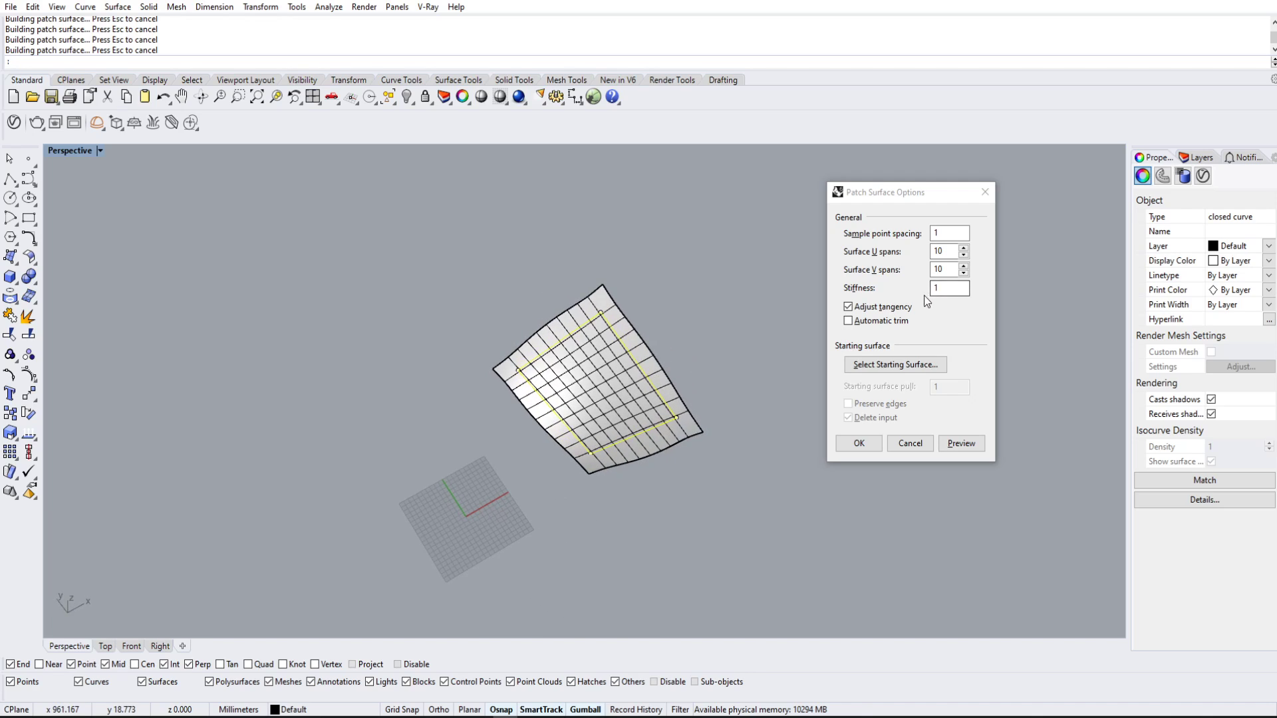
{"action": "left_click", "coordinate": [951, 250]}
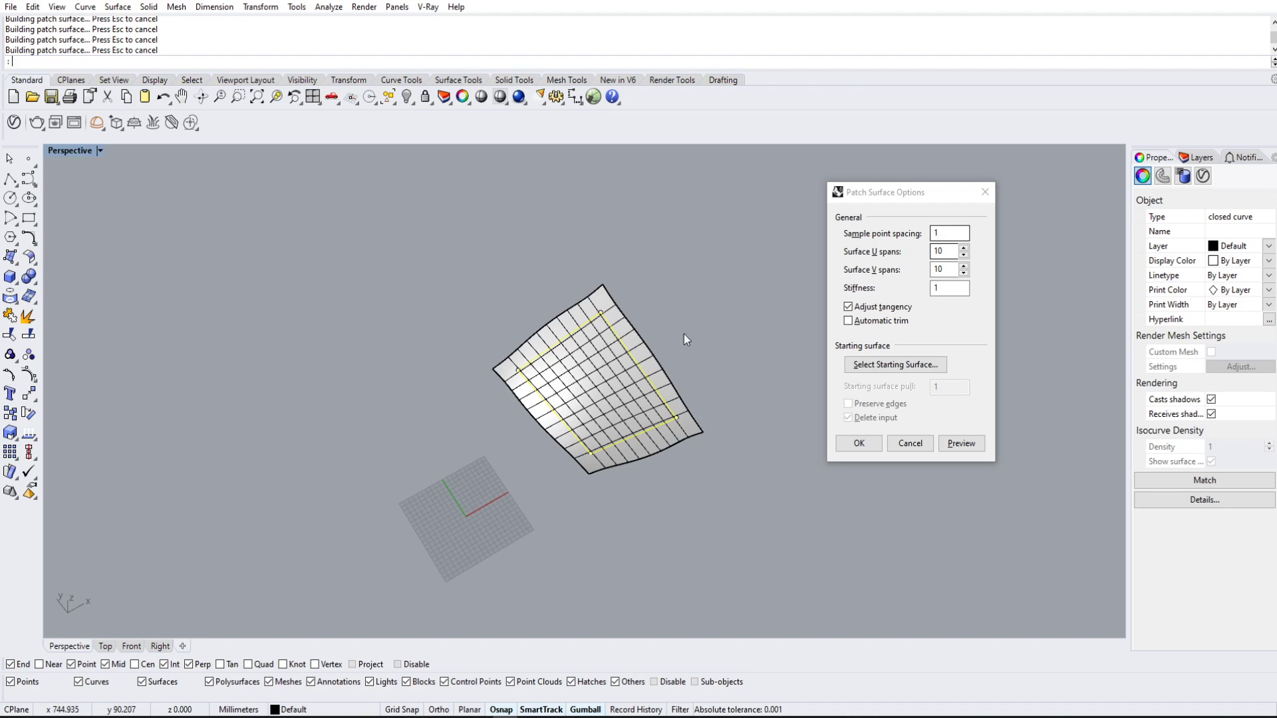
{"action": "right_click_drag", "start_coordinate": [649, 314], "coordinate": [697, 478]}
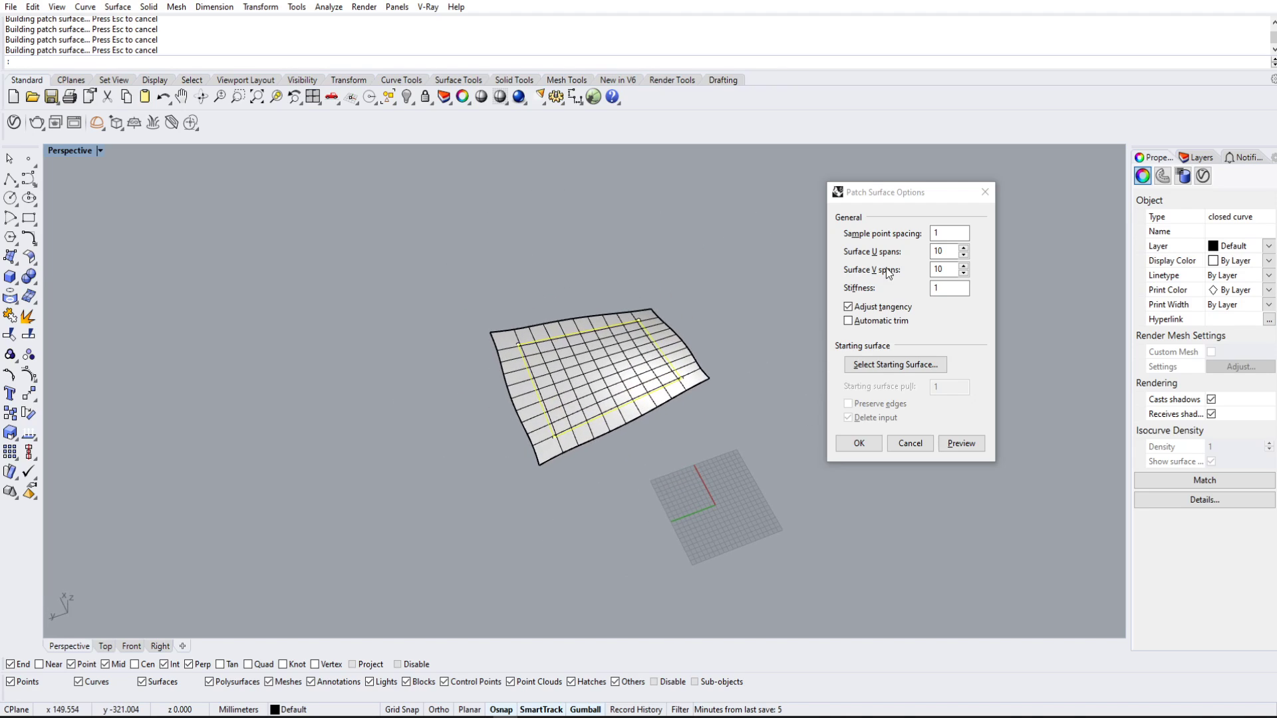
{"action": "right_click_drag", "start_coordinate": [677, 383], "coordinate": [763, 262]}
{"action": "right_click_drag", "start_coordinate": [542, 368], "coordinate": [681, 468]}
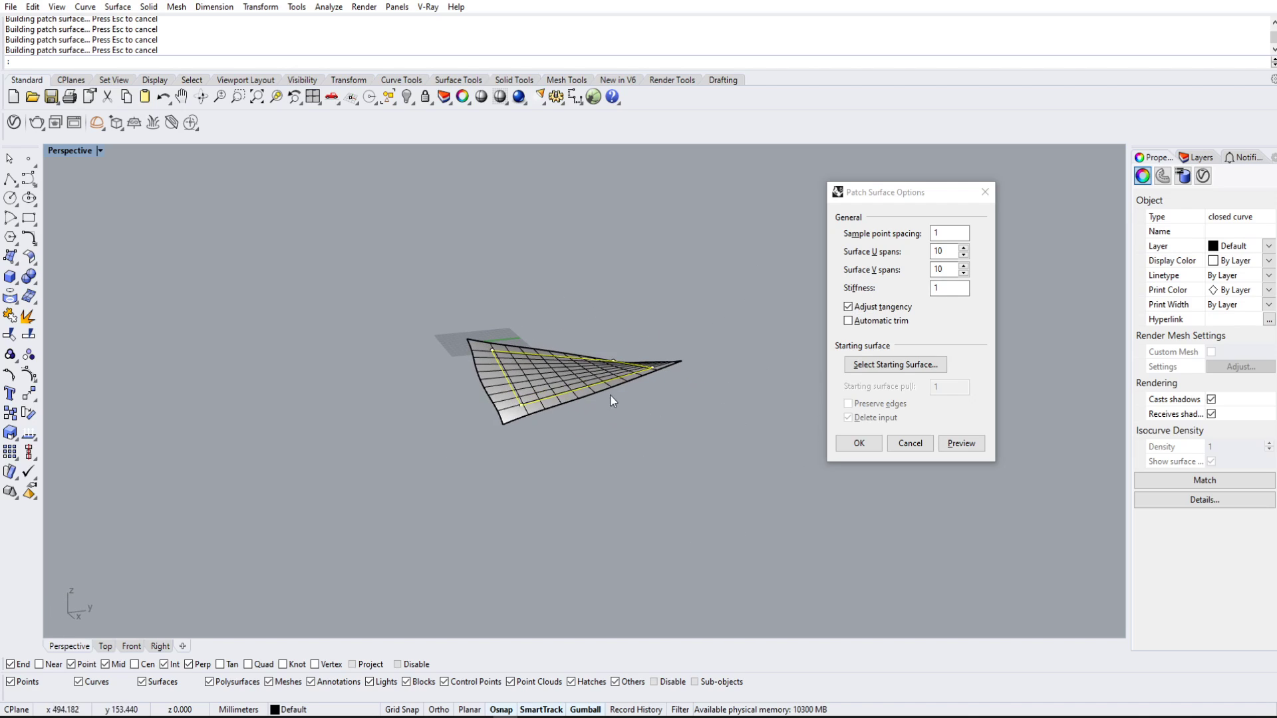
{"action": "right_click_drag", "start_coordinate": [611, 396], "coordinate": [605, 286]}
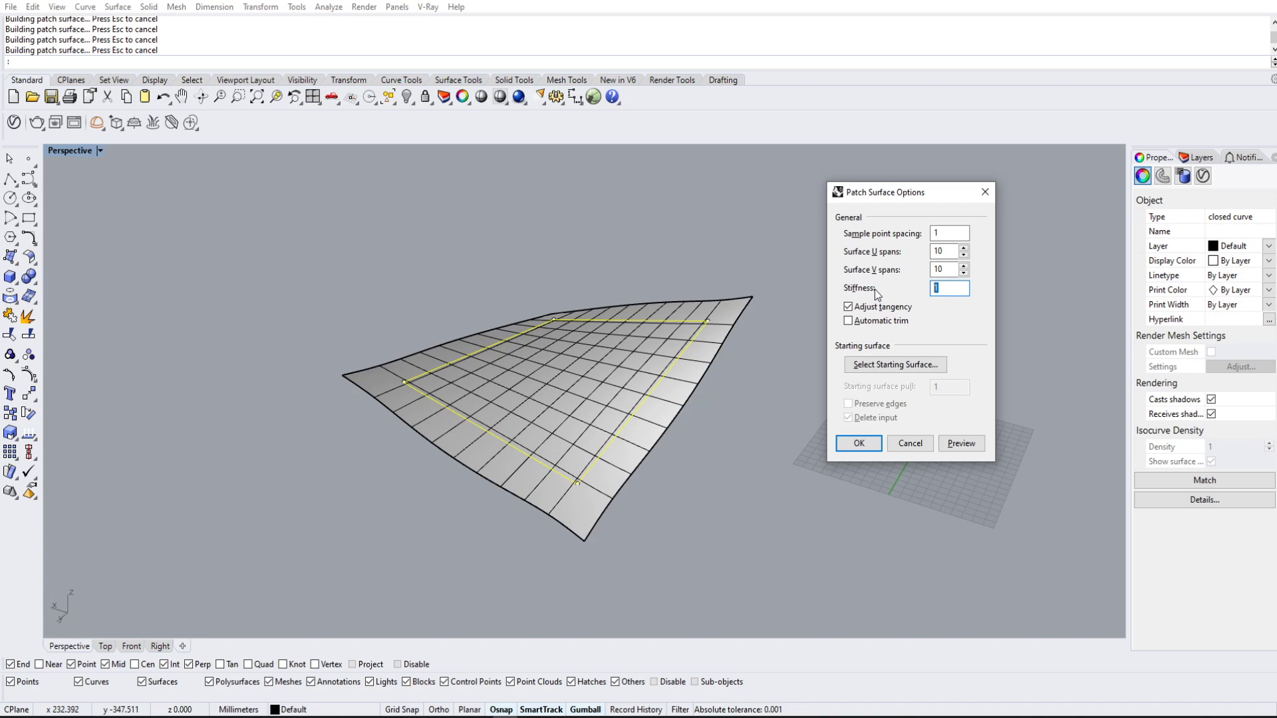
- Set the patch stiffness to 500 and preview how the surface bends around the boundary curve
{"action": "type", "text": "500"}
{"action": "left_click", "coordinate": [980, 439]}
{"action": "right_click_drag", "start_coordinate": [518, 506], "coordinate": [720, 418]}
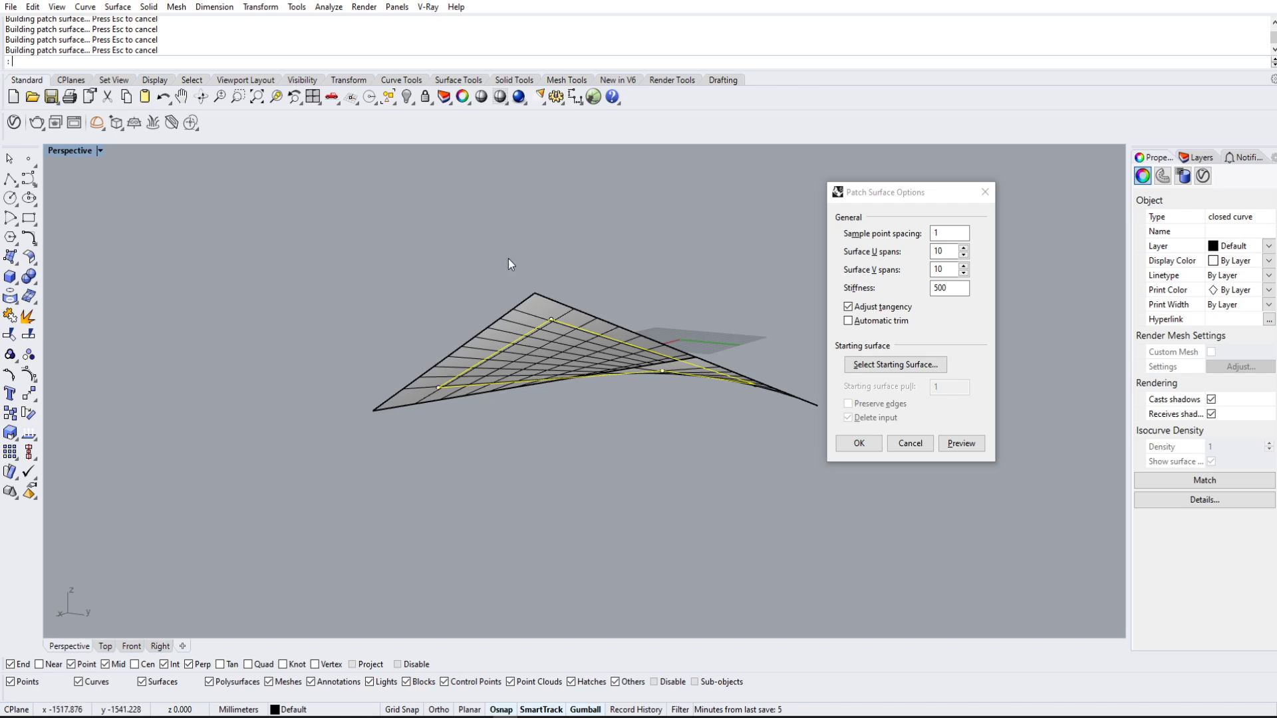
{"action": "right_click_drag", "start_coordinate": [508, 265], "coordinate": [501, 350]}
{"action": "scroll", "coordinate": [678, 413], "scroll_direction": "up", "scroll_amount": 4}
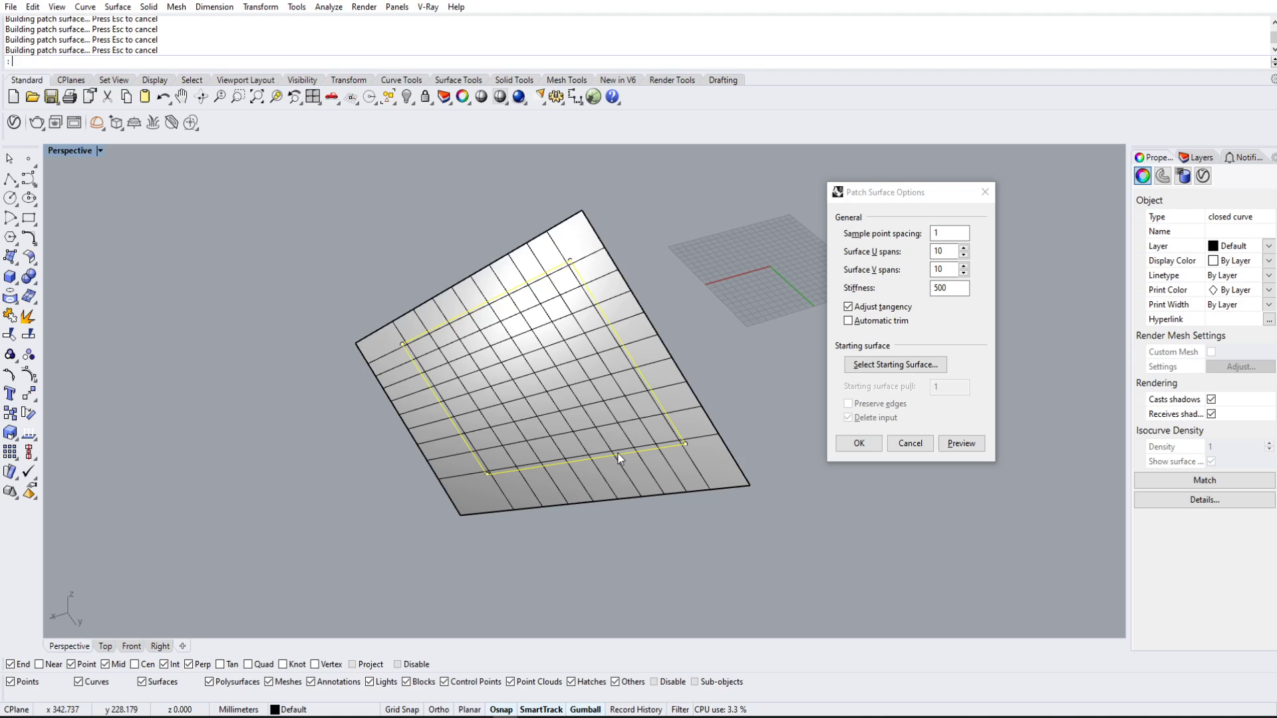
- Set the patch stiffness back to 1 and preview the surface again
{"action": "left_click", "coordinate": [950, 288]}
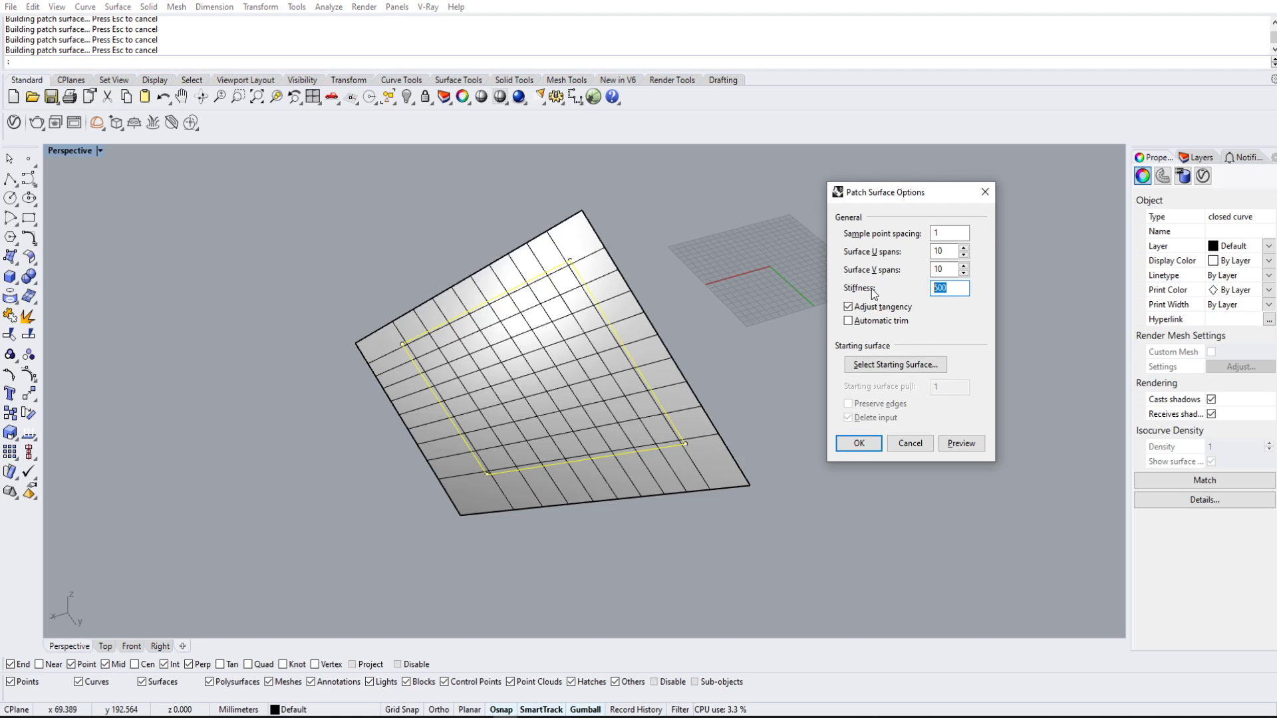
{"action": "type", "text": "1"}
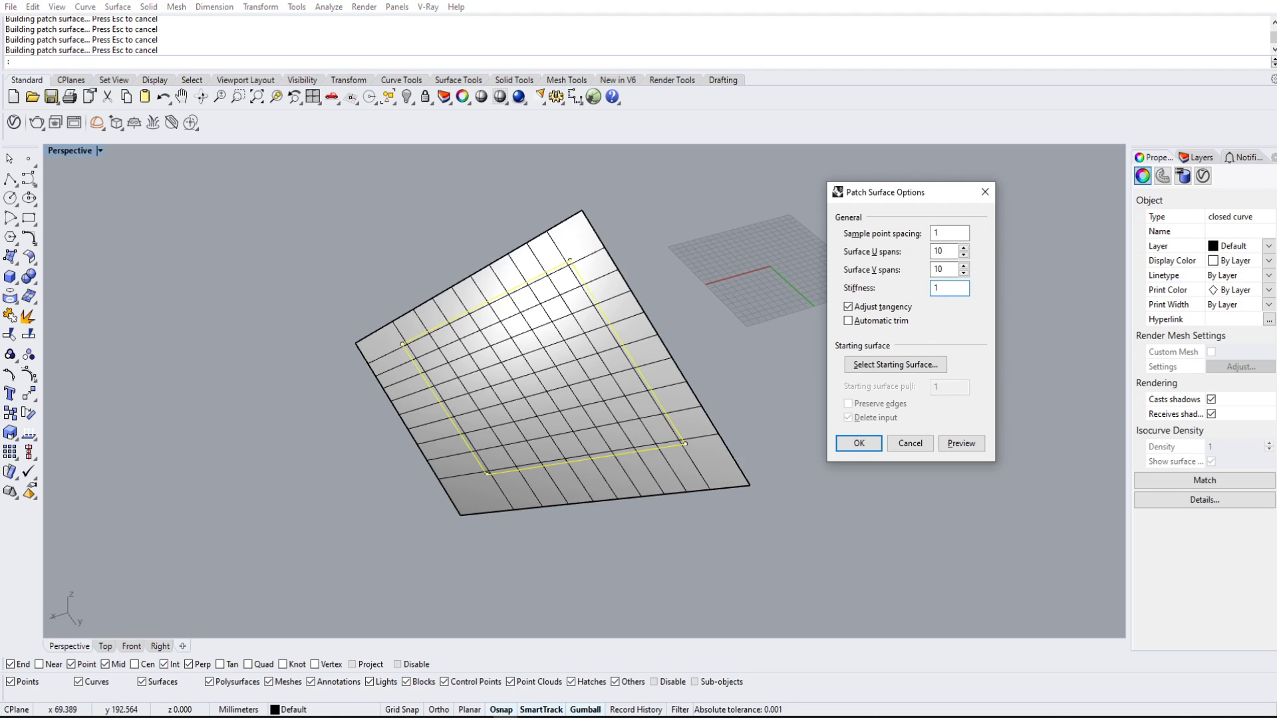
{"action": "left_click", "coordinate": [967, 443]}
{"action": "right_click_drag", "start_coordinate": [426, 373], "coordinate": [655, 388]}
- Turn on Automatic trim, create the patch surface from the closed curve, and inspect the result
{"action": "left_click", "coordinate": [849, 320]}
{"action": "left_click", "coordinate": [865, 442]}
{"action": "right_click_drag", "start_coordinate": [738, 331], "coordinate": [712, 552]}
{"action": "left_click", "coordinate": [629, 396]}
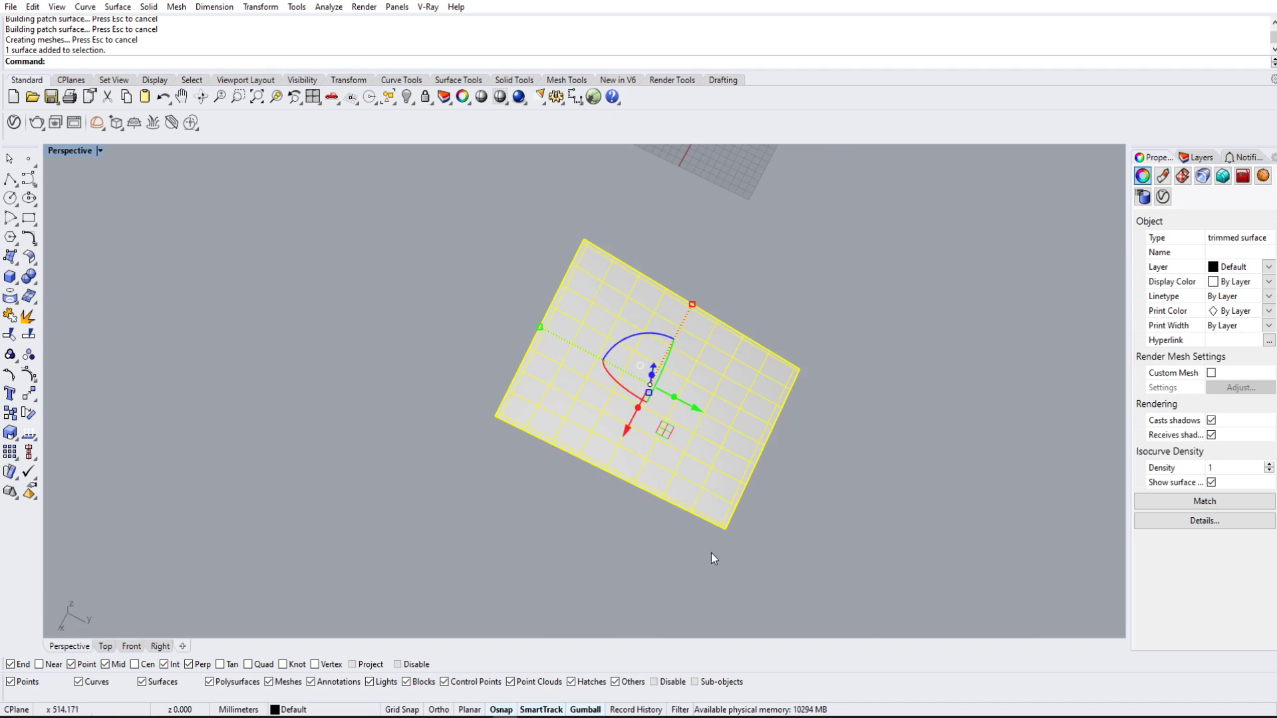
{"action": "left_click", "coordinate": [843, 273]}
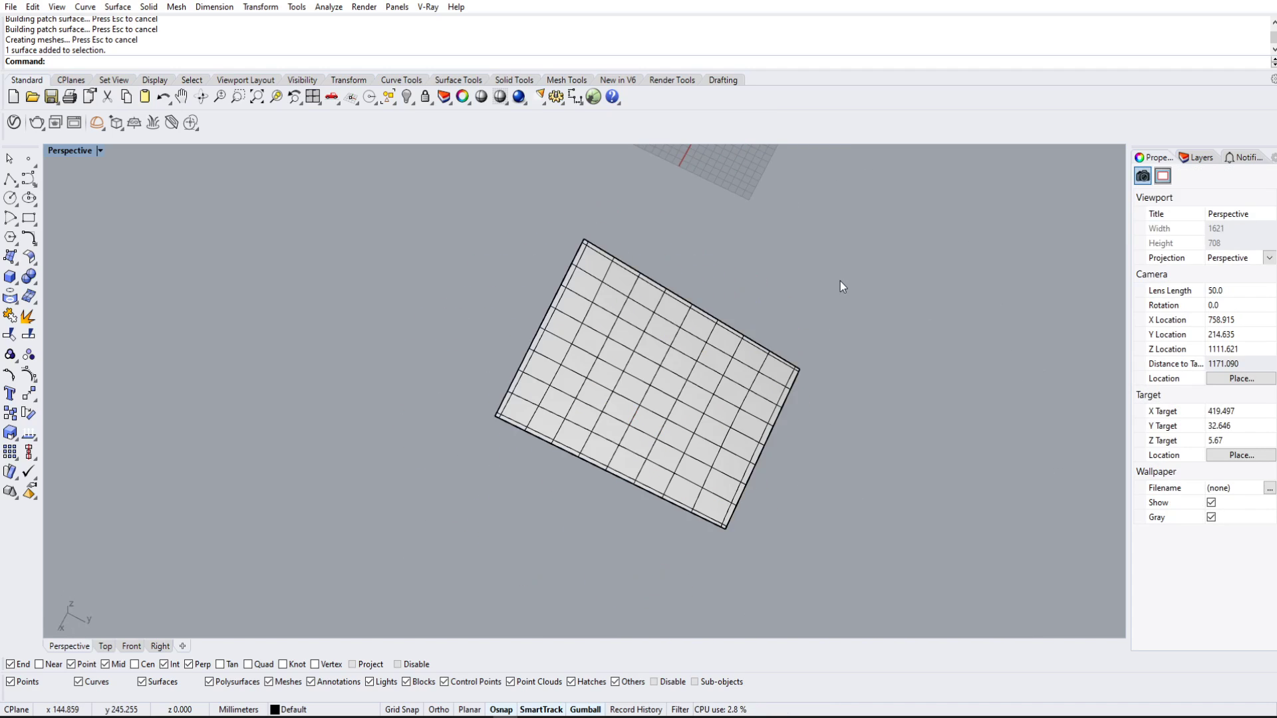
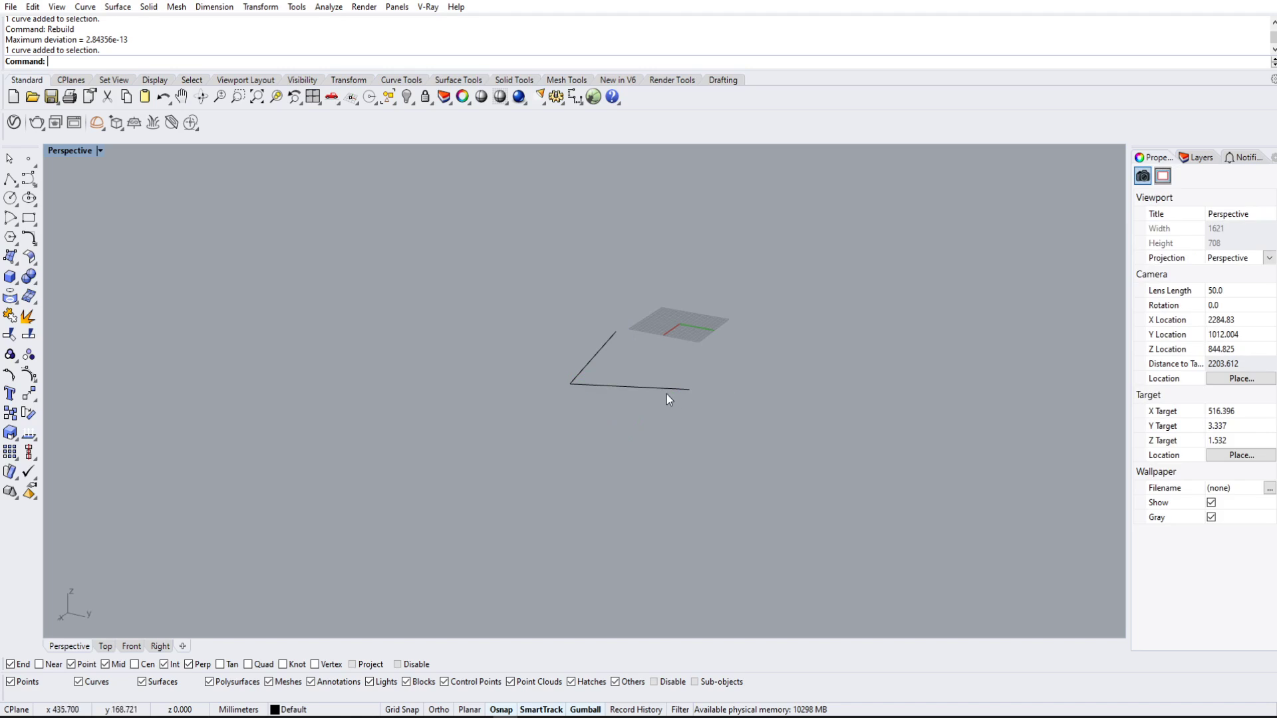
- Delete one of the two overlapping curves along the lower edge of the open outline
{"action": "left_click", "coordinate": [669, 393]}
{"action": "left_click", "coordinate": [704, 430]}
{"action": "left_click", "coordinate": [680, 390]}
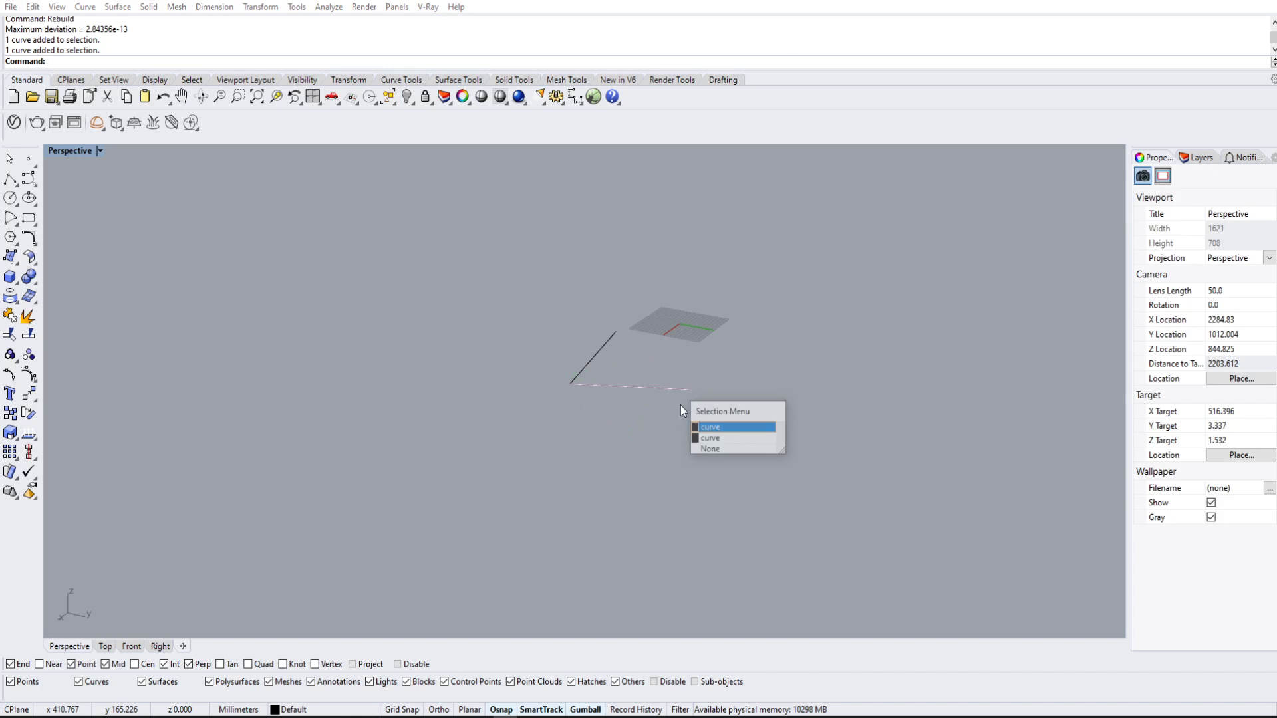
{"action": "left_click", "coordinate": [705, 434]}
{"action": "key", "text": "Delete"}
- Bend the remaining lower curve into a wave by moving three of its control points vertically: down, up, and down
{"action": "left_click", "coordinate": [625, 392]}
{"action": "scroll", "coordinate": [624, 389], "scroll_direction": "up", "scroll_amount": 6}
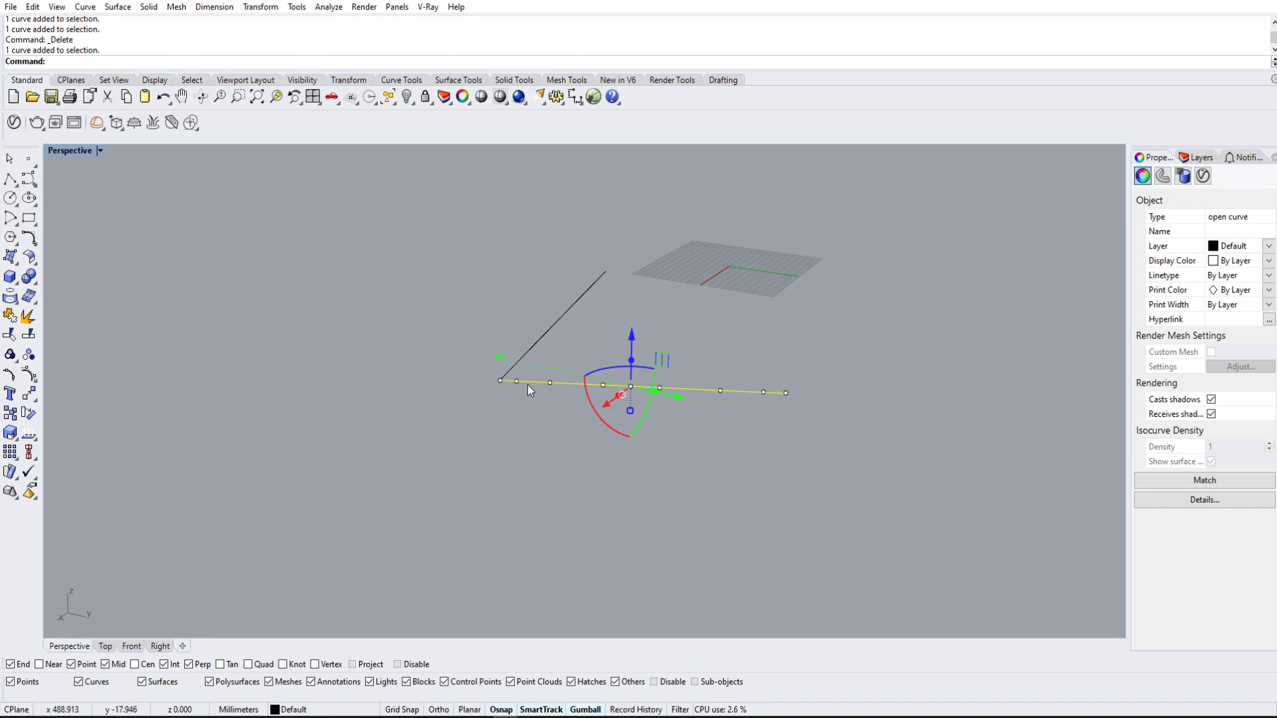
{"action": "left_click", "coordinate": [548, 383]}
{"action": "left_click_drag", "start_coordinate": [549, 339], "coordinate": [549, 365]}
{"action": "left_click", "coordinate": [659, 388]}
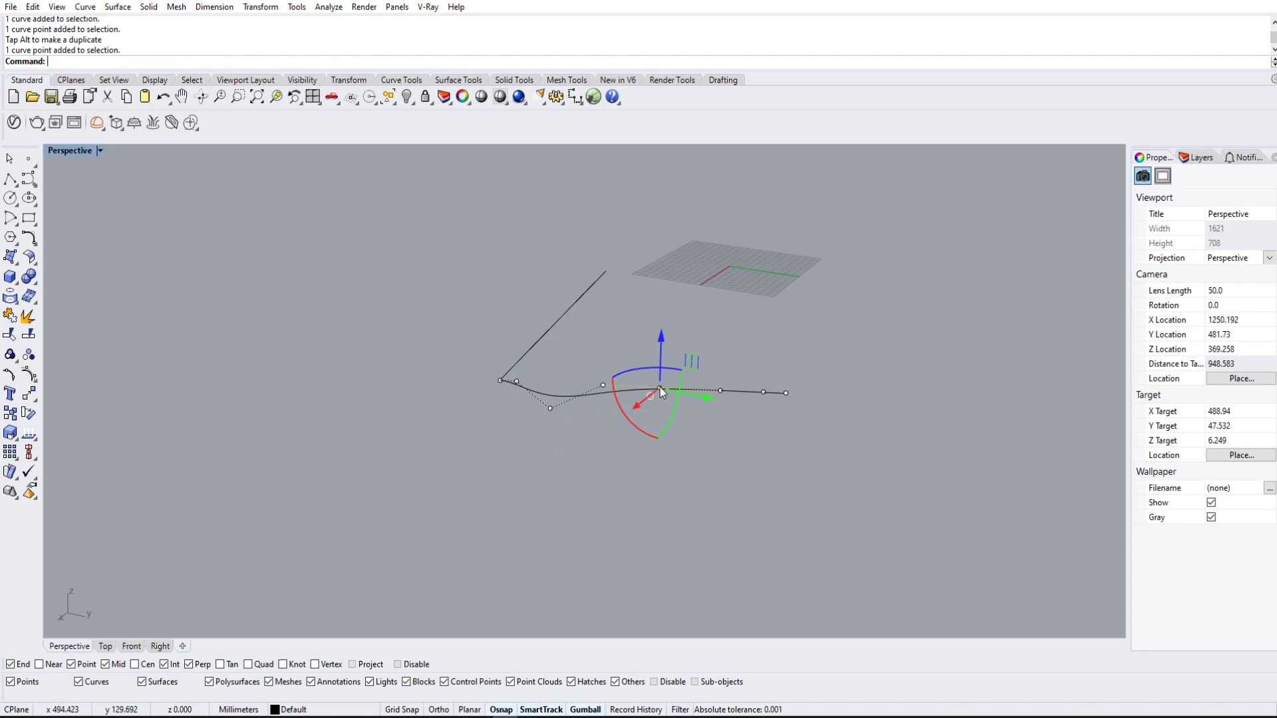
{"action": "left_click_drag", "start_coordinate": [660, 387], "coordinate": [667, 329]}
{"action": "left_click", "coordinate": [762, 393]}
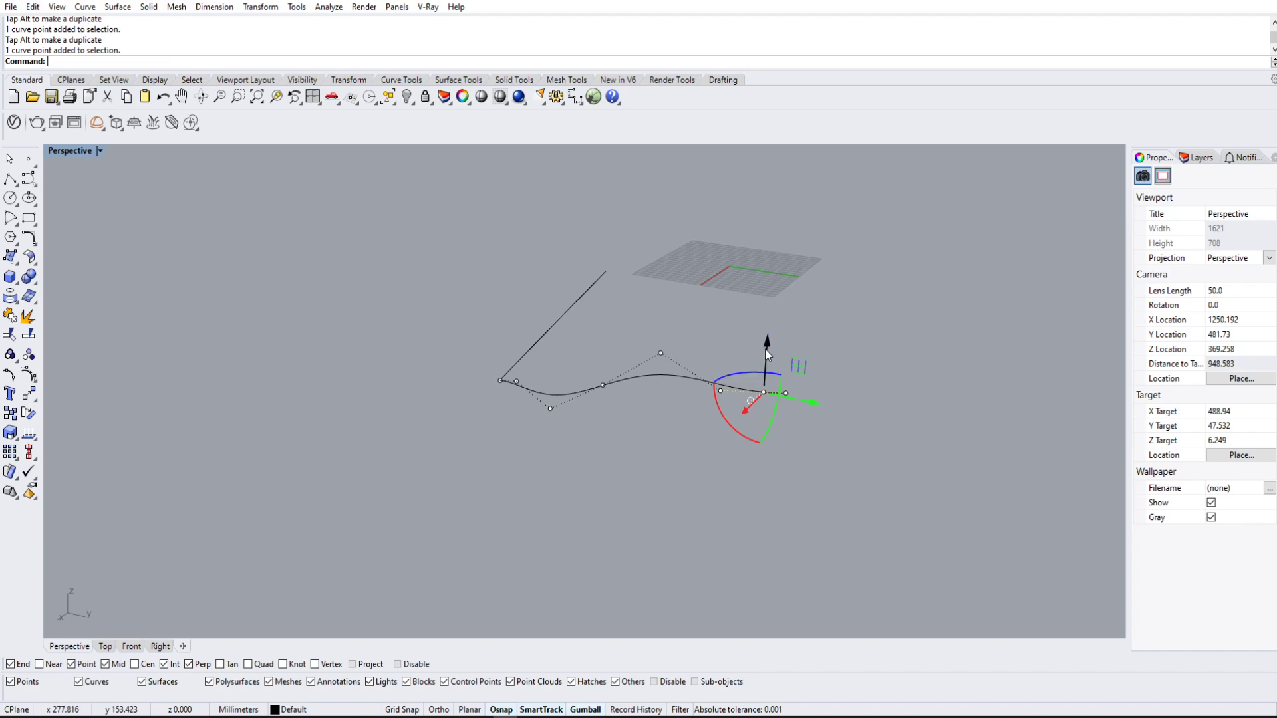
{"action": "left_click_drag", "start_coordinate": [765, 340], "coordinate": [765, 377]}
{"action": "key", "text": "Escape"}
{"action": "key", "text": "Escape"}
- Examine how the wavy curve and the straight line meet at their shared corner, viewing and selecting each curve in turn
{"action": "scroll", "coordinate": [849, 389], "scroll_direction": "down", "scroll_amount": 6}
{"action": "right_click_drag", "start_coordinate": [848, 425], "coordinate": [795, 460]}
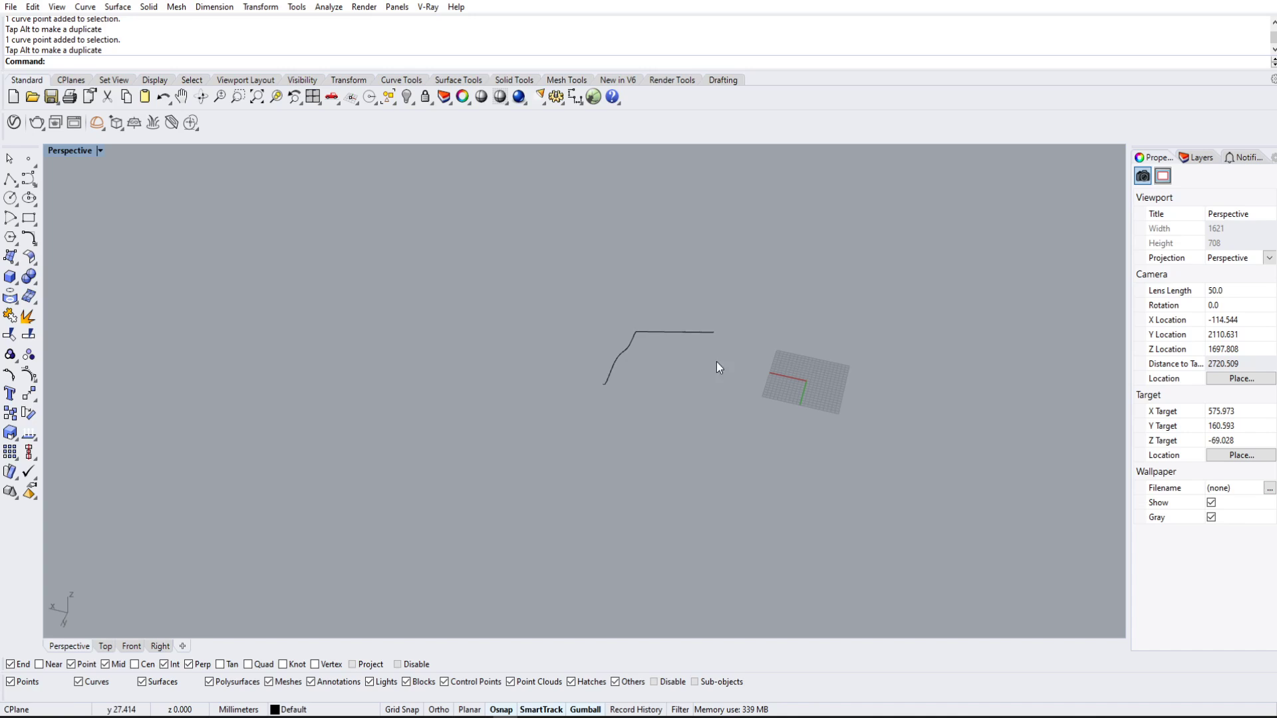
{"action": "right_click_drag", "start_coordinate": [644, 357], "coordinate": [574, 348]}
{"action": "scroll", "coordinate": [664, 370], "scroll_direction": "up", "scroll_amount": 6}
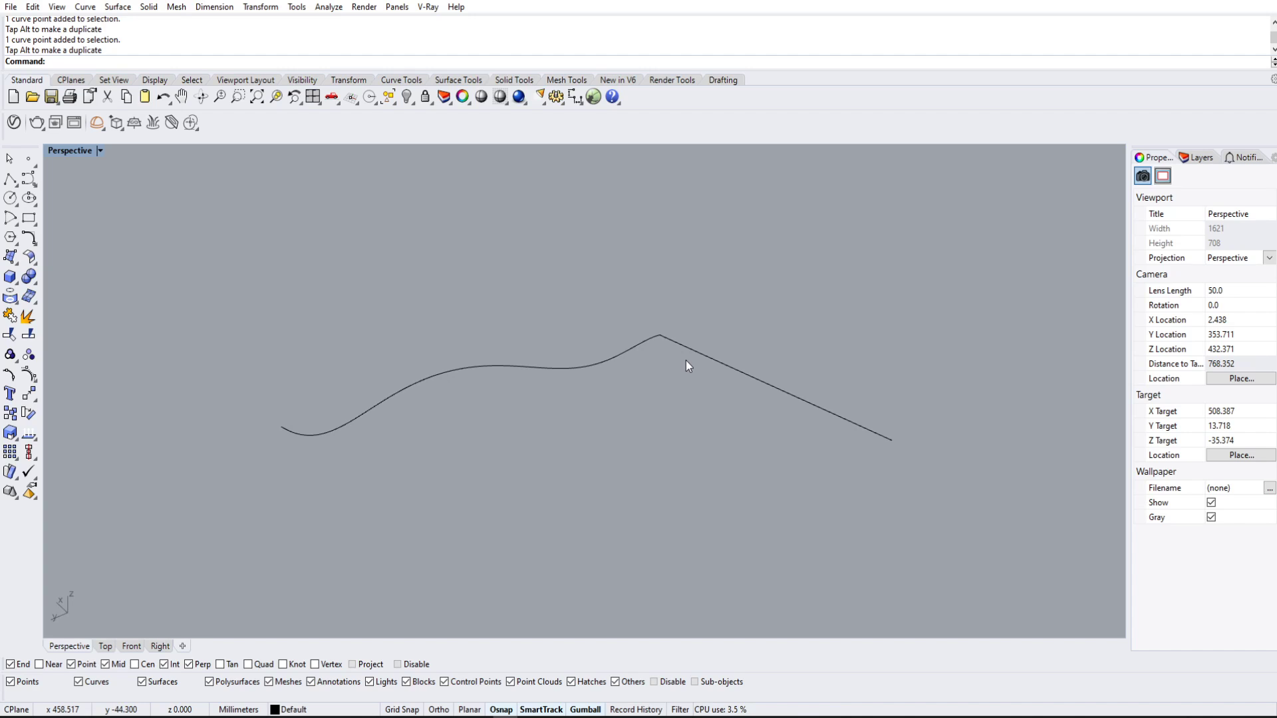
{"action": "scroll", "coordinate": [679, 361], "scroll_direction": "down", "scroll_amount": 3}
{"action": "right_click_drag", "start_coordinate": [679, 361], "coordinate": [642, 326]}
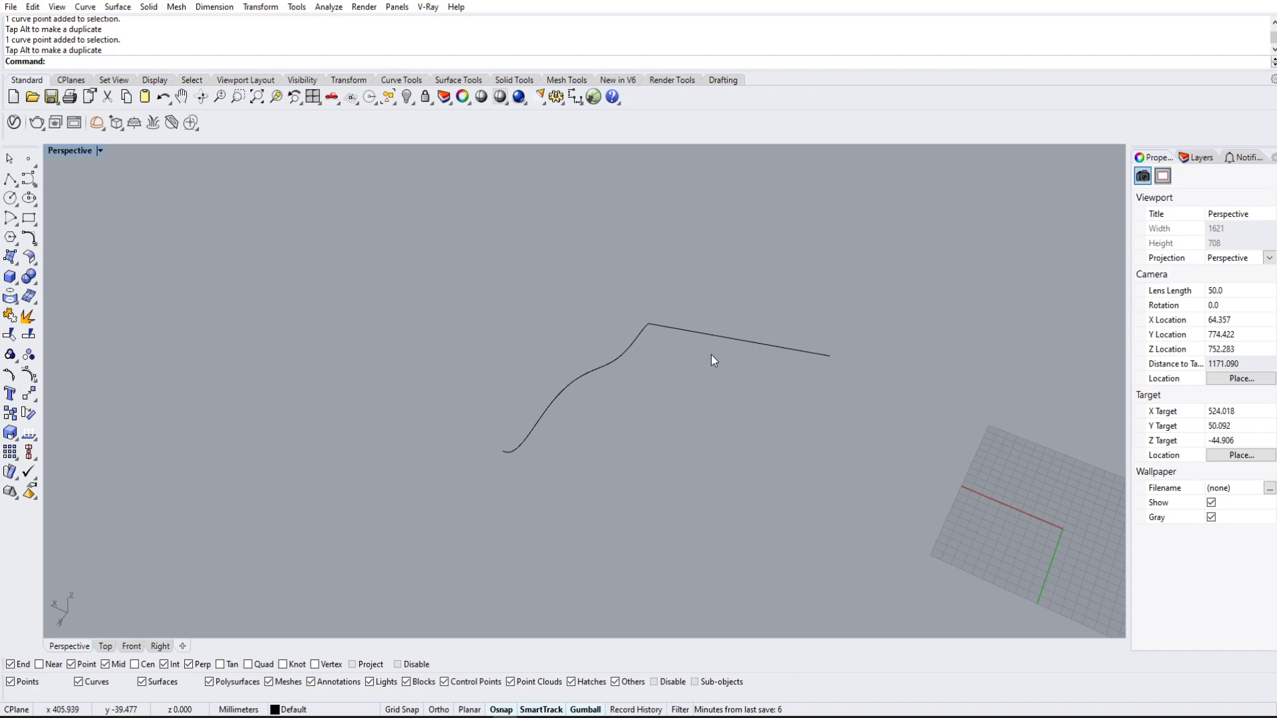
{"action": "left_click", "coordinate": [589, 372]}
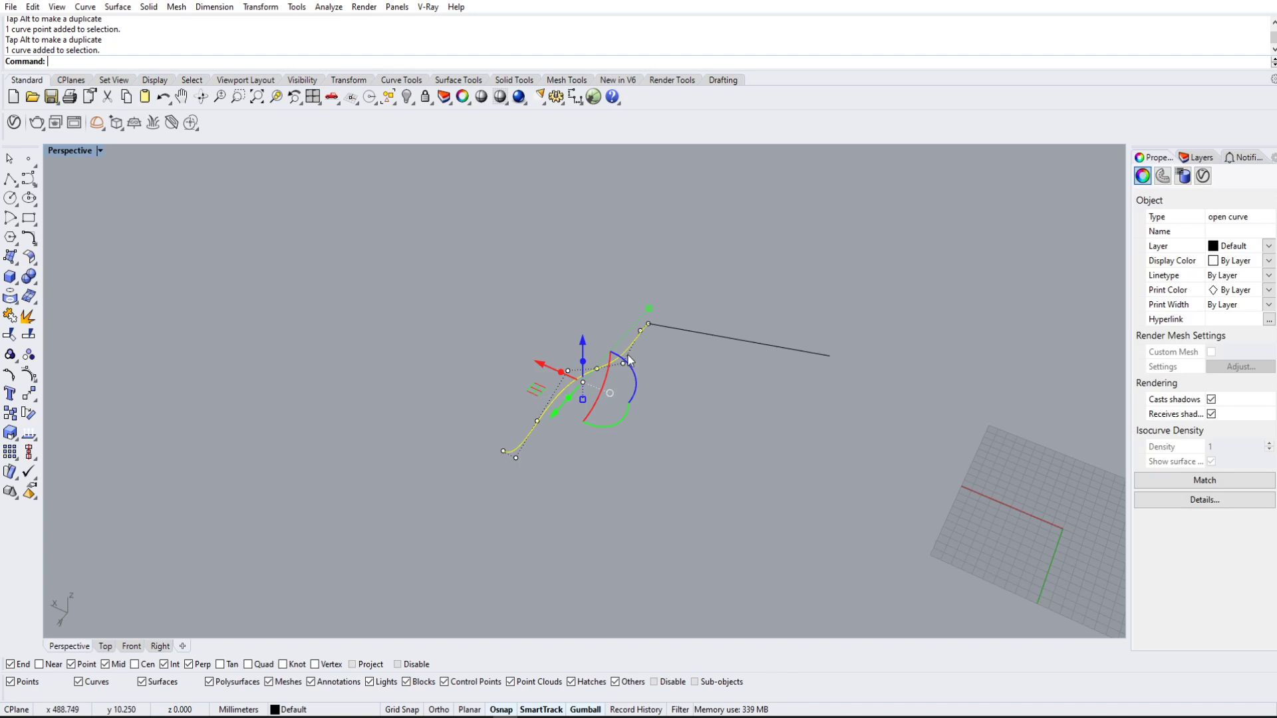
{"action": "left_click", "coordinate": [645, 323]}
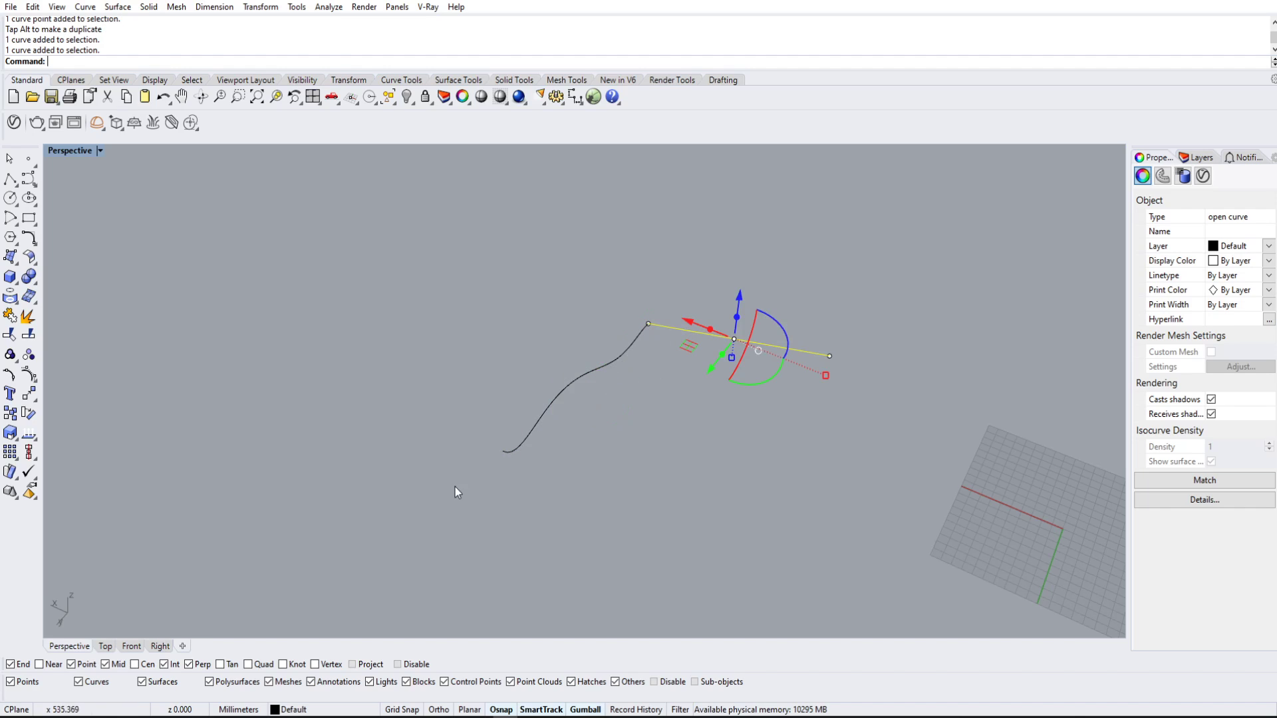
{"action": "left_click", "coordinate": [665, 366]}
{"action": "left_click", "coordinate": [661, 328]}
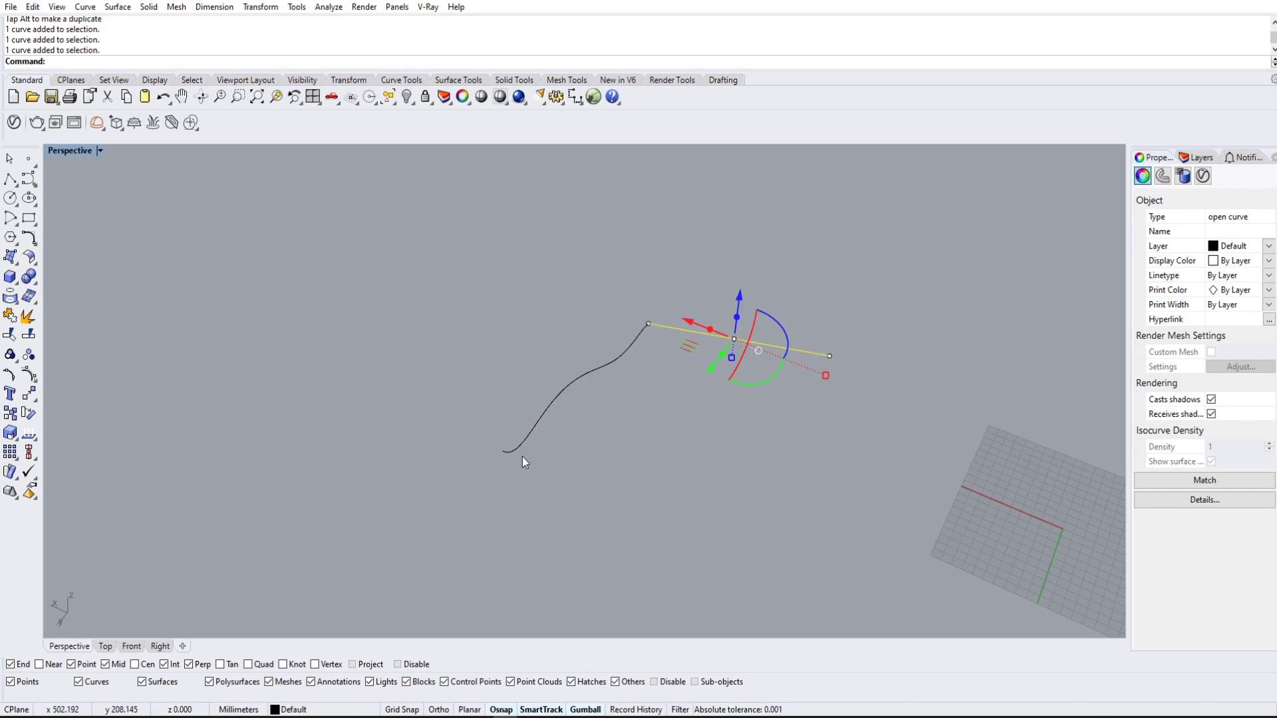
{"action": "left_click", "coordinate": [685, 409]}
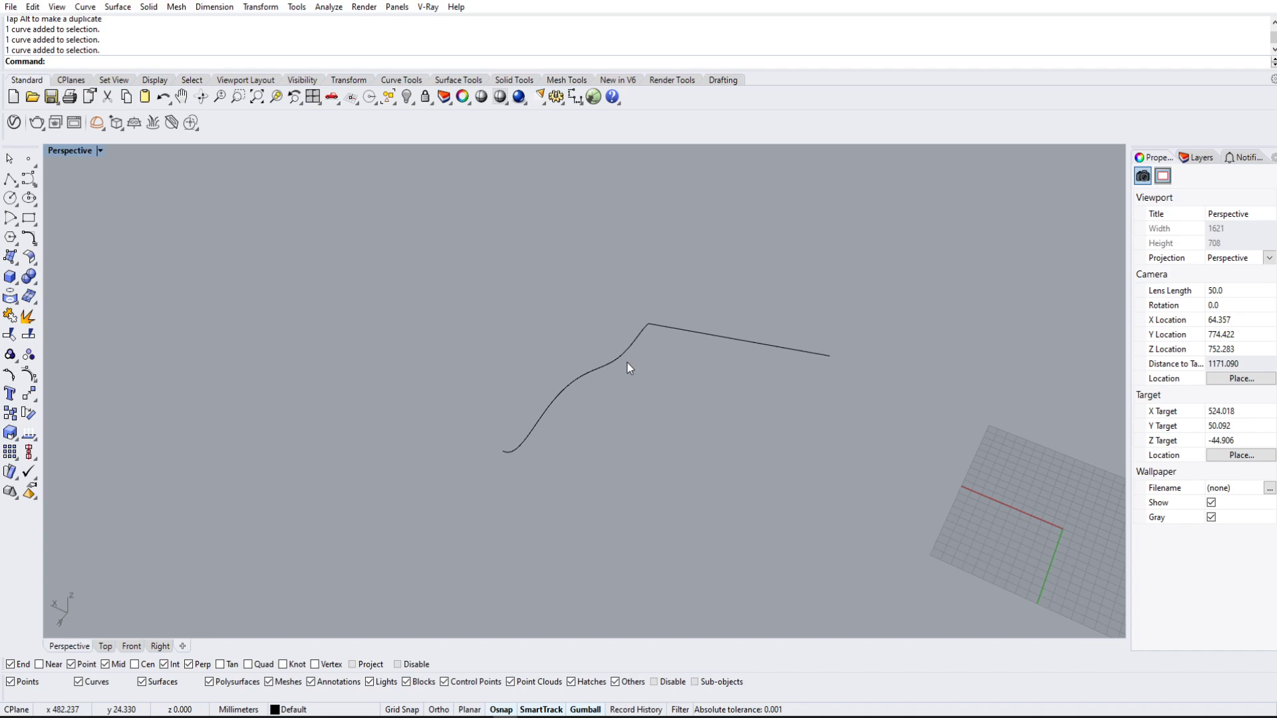
{"action": "left_click", "coordinate": [612, 361]}
{"action": "type", "text": "Sweep1"}
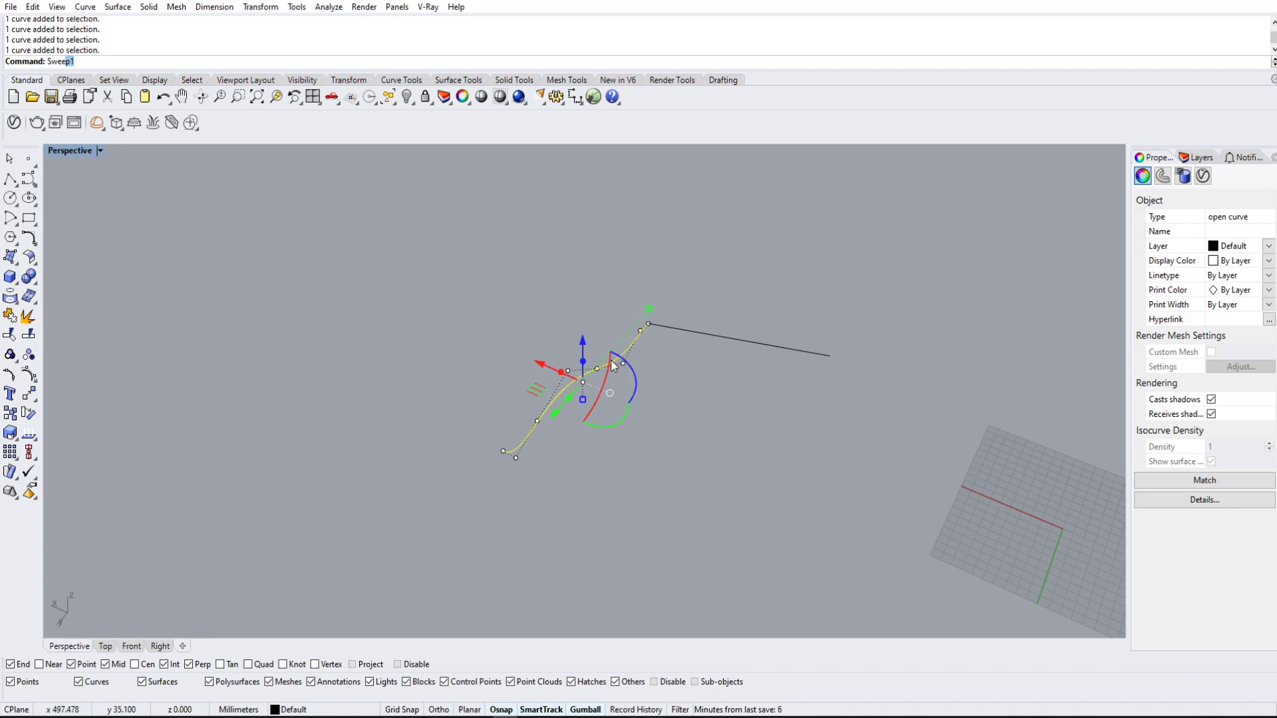
{"action": "key", "text": "Return"}
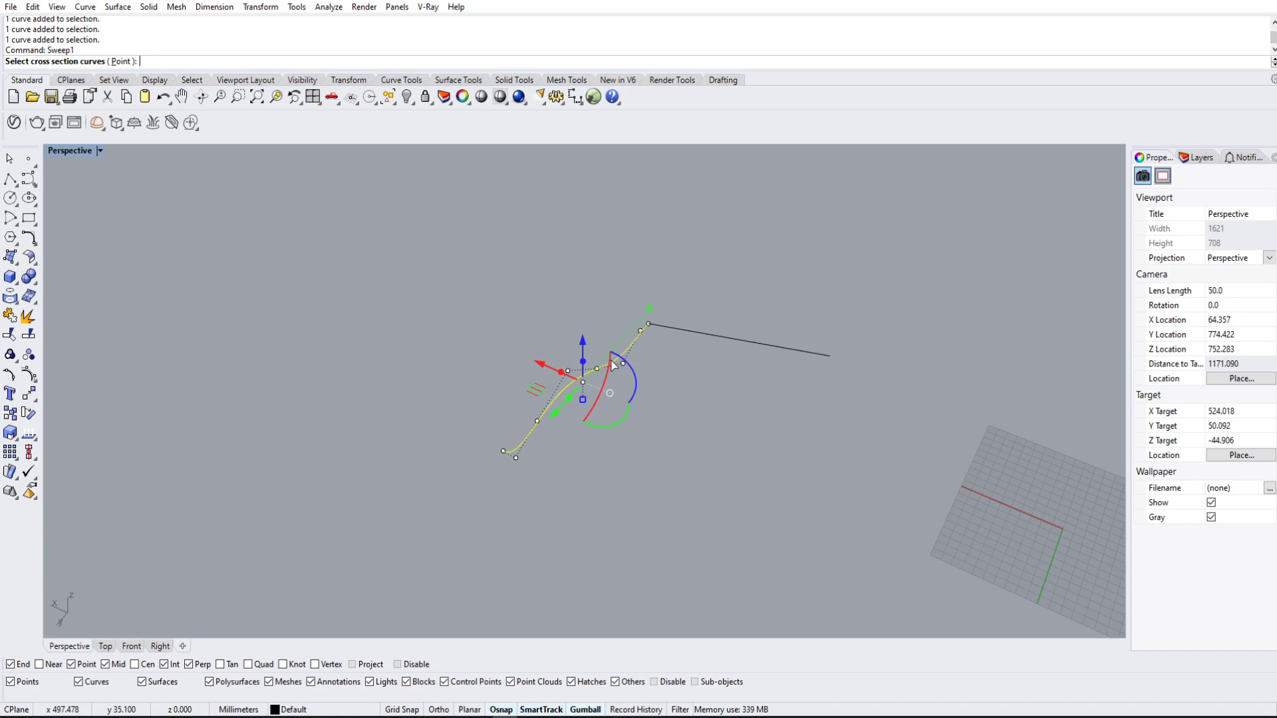
{"action": "key", "text": "Escape"}
- Run Sweep1 with the wavy curve as the rail and the straight line as the cross section
{"action": "type", "text": "S"}
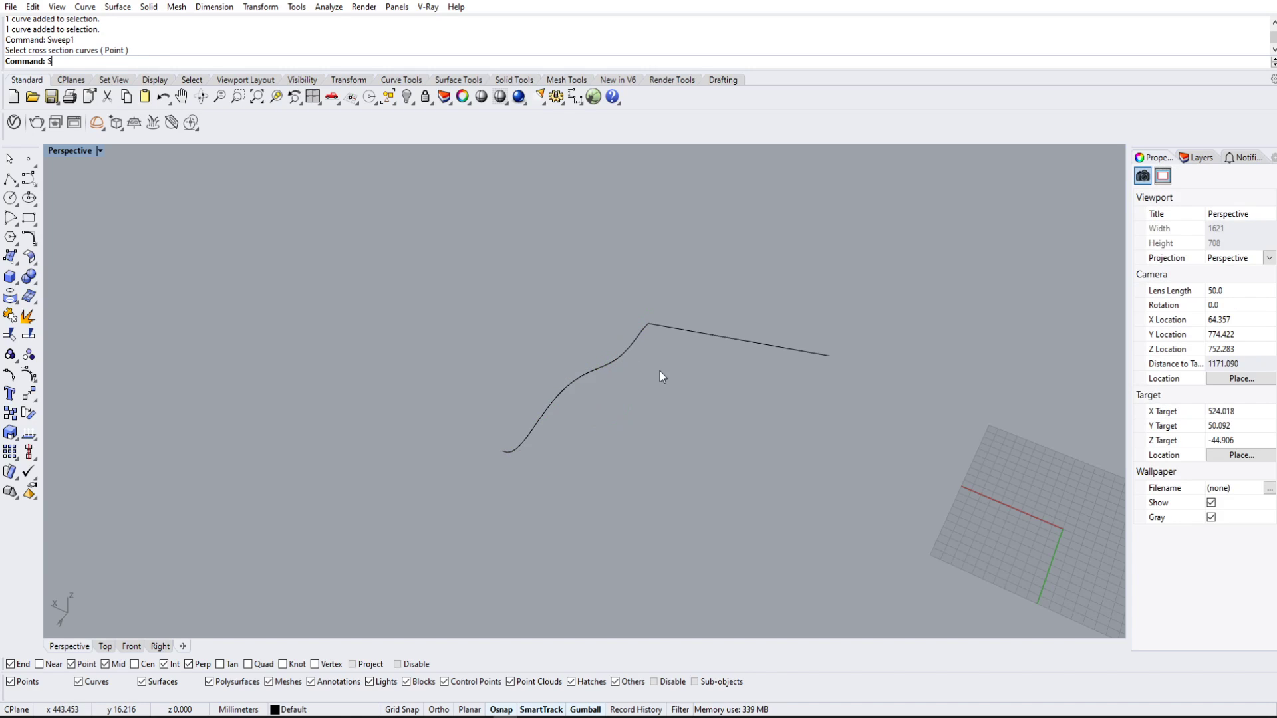
{"action": "type", "text": "weep1"}
{"action": "key", "text": "Return"}
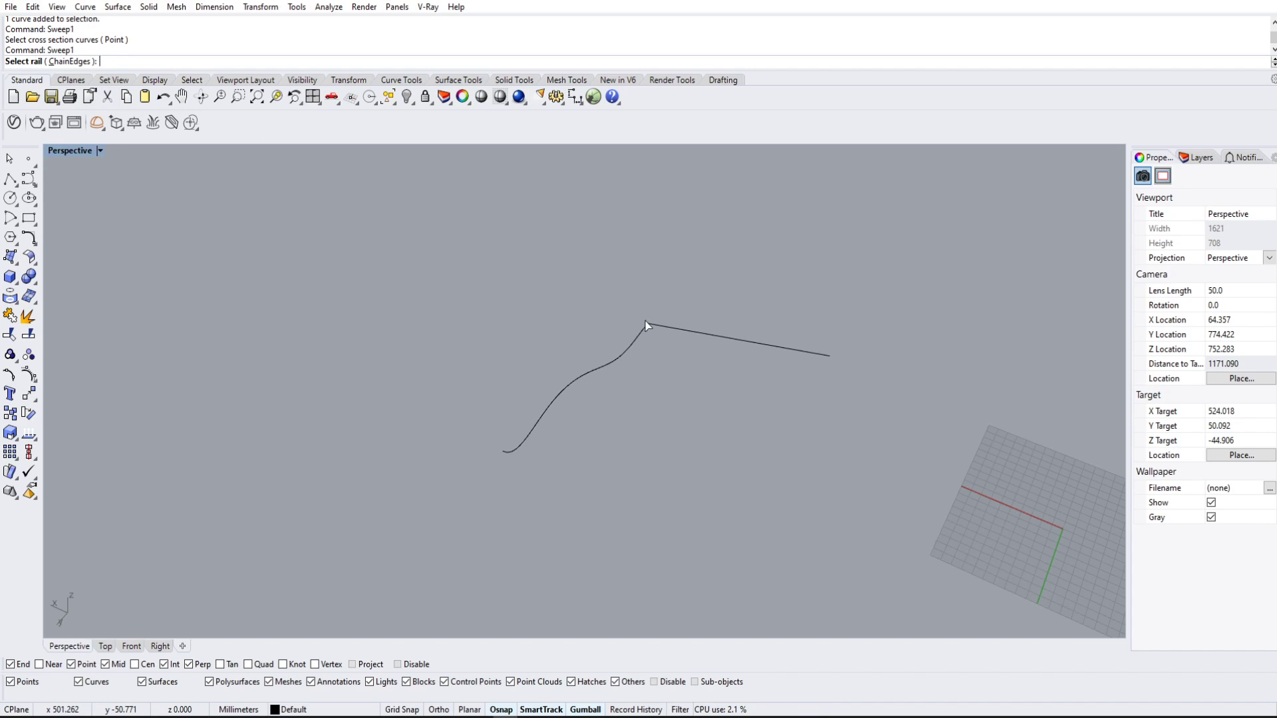
{"action": "left_click", "coordinate": [523, 447]}
{"action": "right_click_drag", "start_coordinate": [530, 432], "coordinate": [614, 444]}
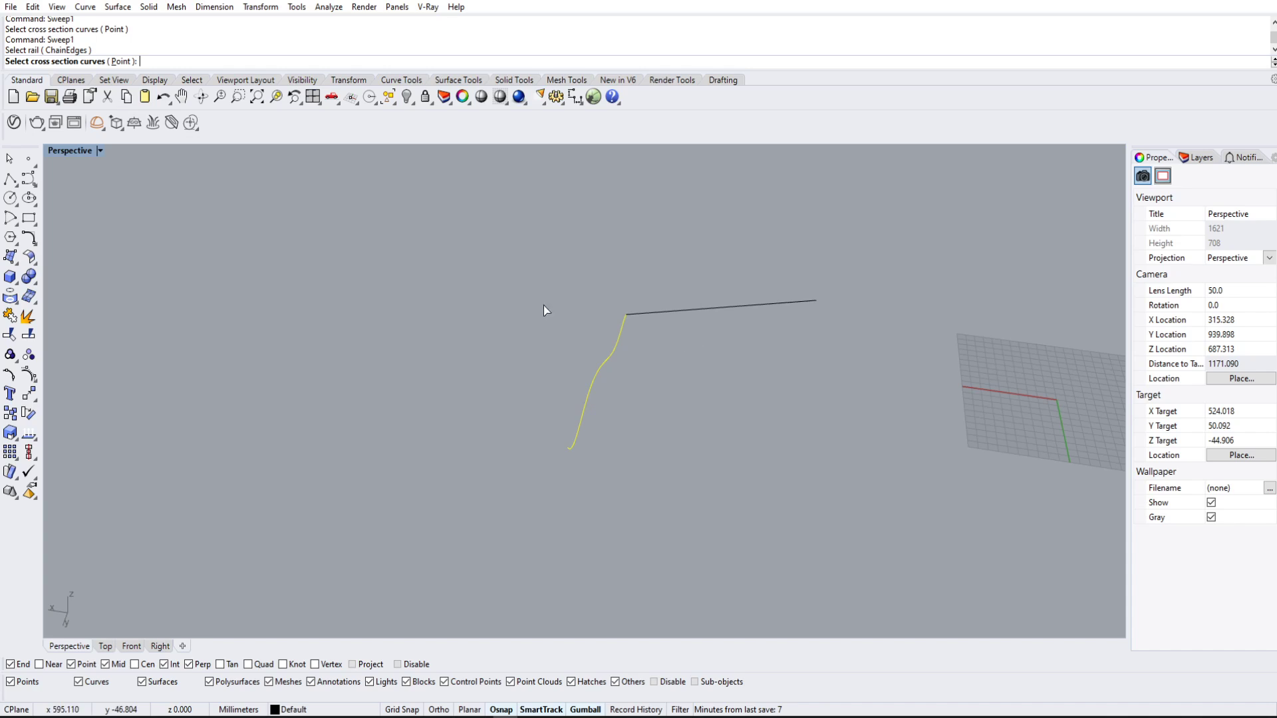
{"action": "right_click_drag", "start_coordinate": [543, 311], "coordinate": [844, 339]}
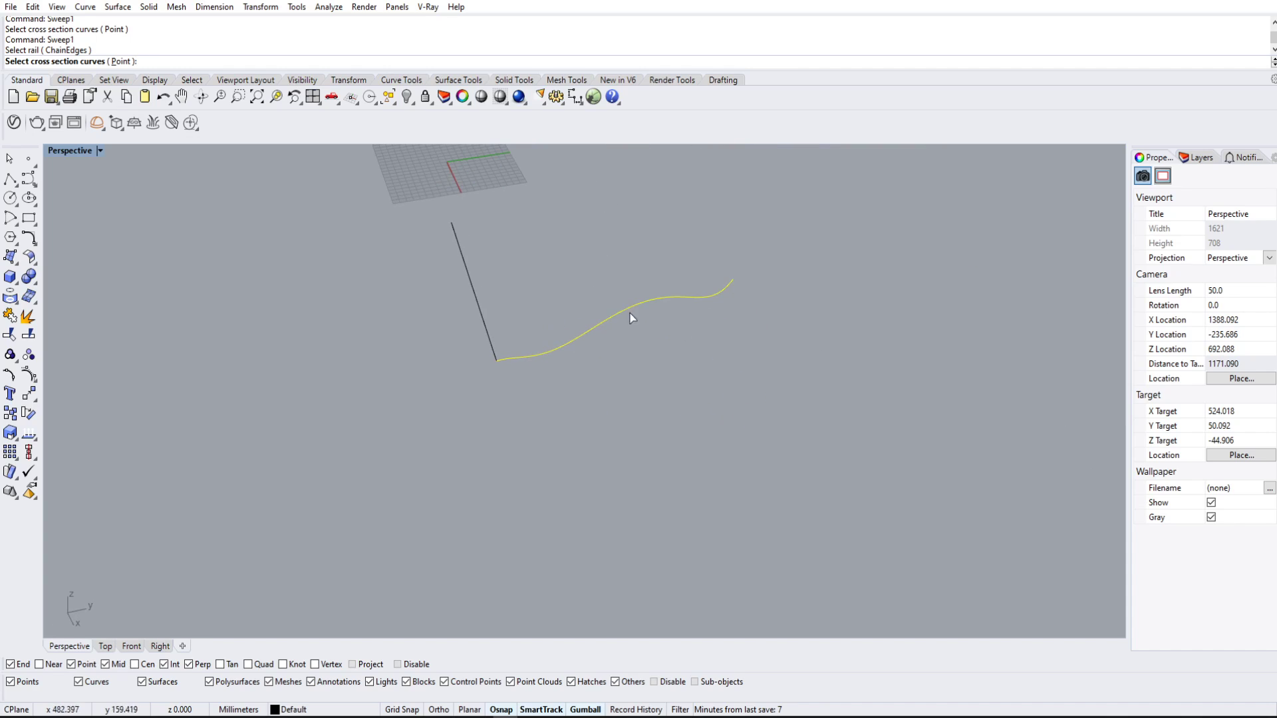
{"action": "right_click_drag", "start_coordinate": [505, 307], "coordinate": [701, 379]}
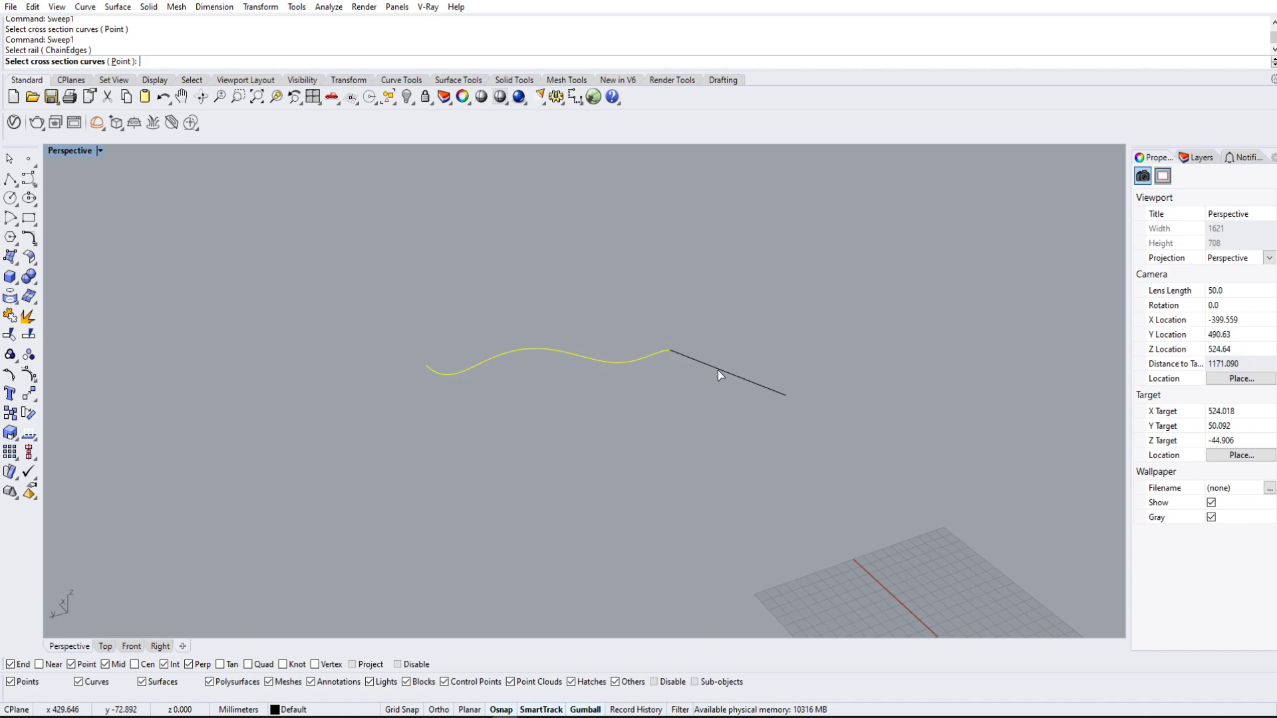
{"action": "left_click", "coordinate": [717, 373]}
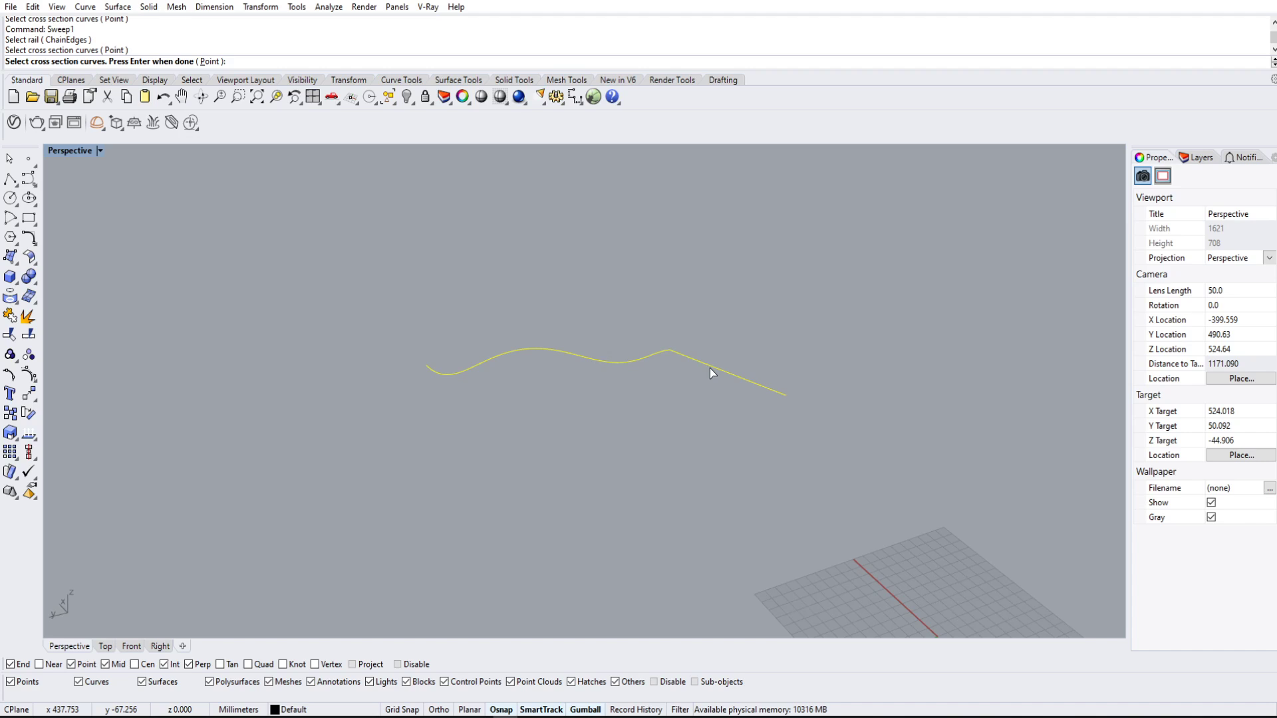
{"action": "key", "text": "Return"}
- Preview the one-rail sweep and create it with the Freeform frame style and Do not change cross sections
{"action": "left_click_drag", "start_coordinate": [517, 193], "coordinate": [315, 187]}
{"action": "right_click_drag", "start_coordinate": [628, 484], "coordinate": [925, 476]}
{"action": "scroll", "coordinate": [809, 400], "scroll_direction": "down", "scroll_amount": 4}
{"action": "right_click_drag", "start_coordinate": [810, 399], "coordinate": [849, 379]}
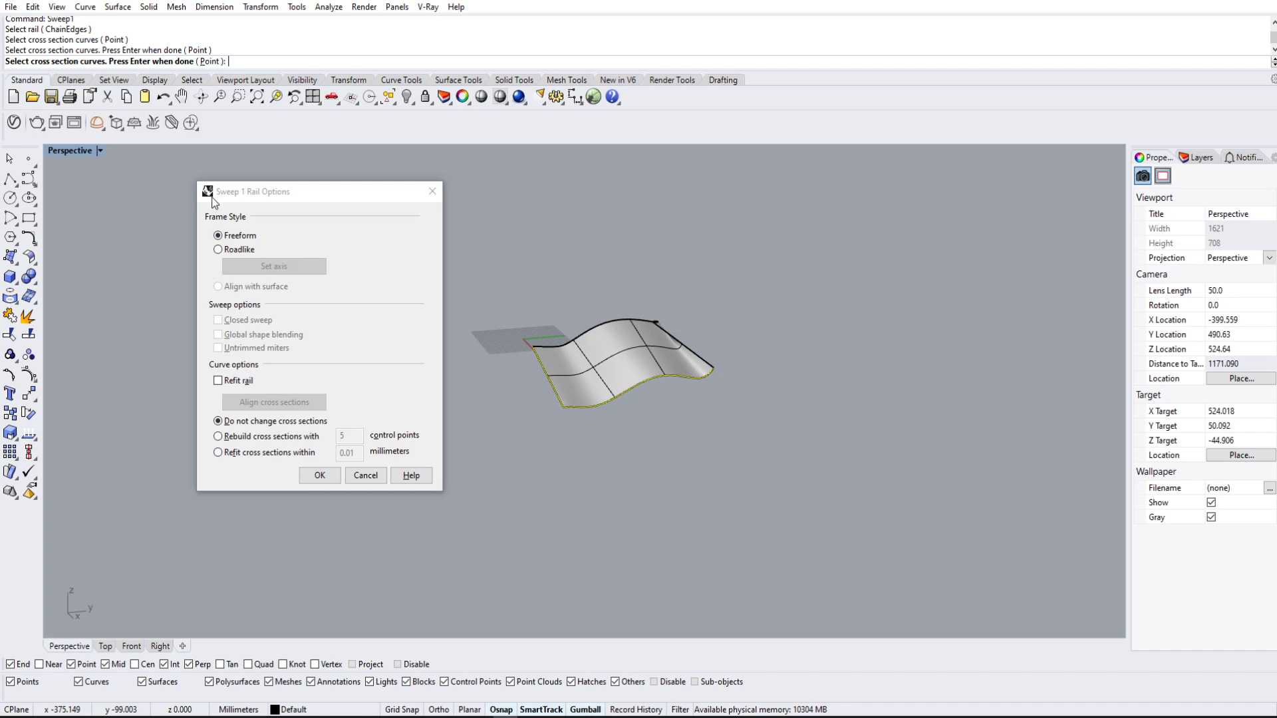
{"action": "left_click", "coordinate": [318, 475]}
- Inspect the swept surface from several angles and delete it, keeping the two source curves
{"action": "right_click_drag", "start_coordinate": [684, 364], "coordinate": [612, 492]}
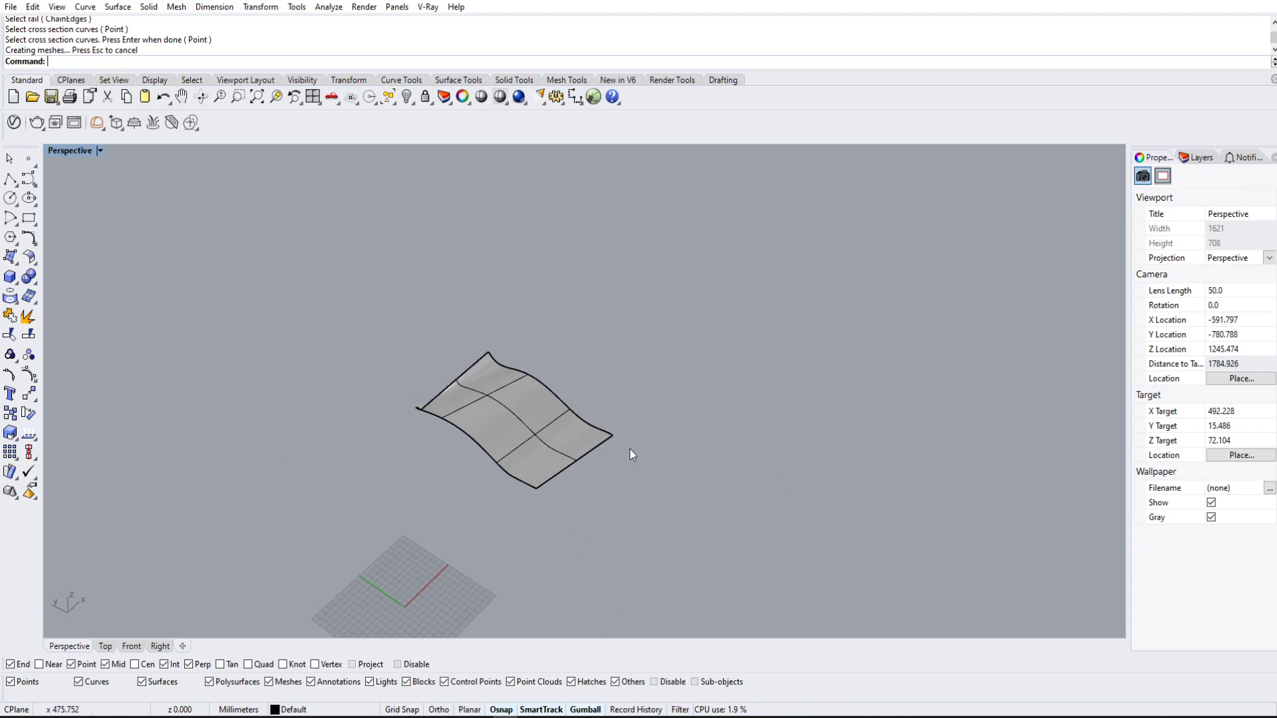
{"action": "right_click_drag", "start_coordinate": [492, 429], "coordinate": [736, 381]}
{"action": "scroll", "coordinate": [736, 381], "scroll_direction": "up", "scroll_amount": 7}
{"action": "left_click", "coordinate": [736, 381]}
{"action": "scroll", "coordinate": [736, 381], "scroll_direction": "down", "scroll_amount": 7}
{"action": "right_click_drag", "start_coordinate": [663, 443], "coordinate": [875, 369]}
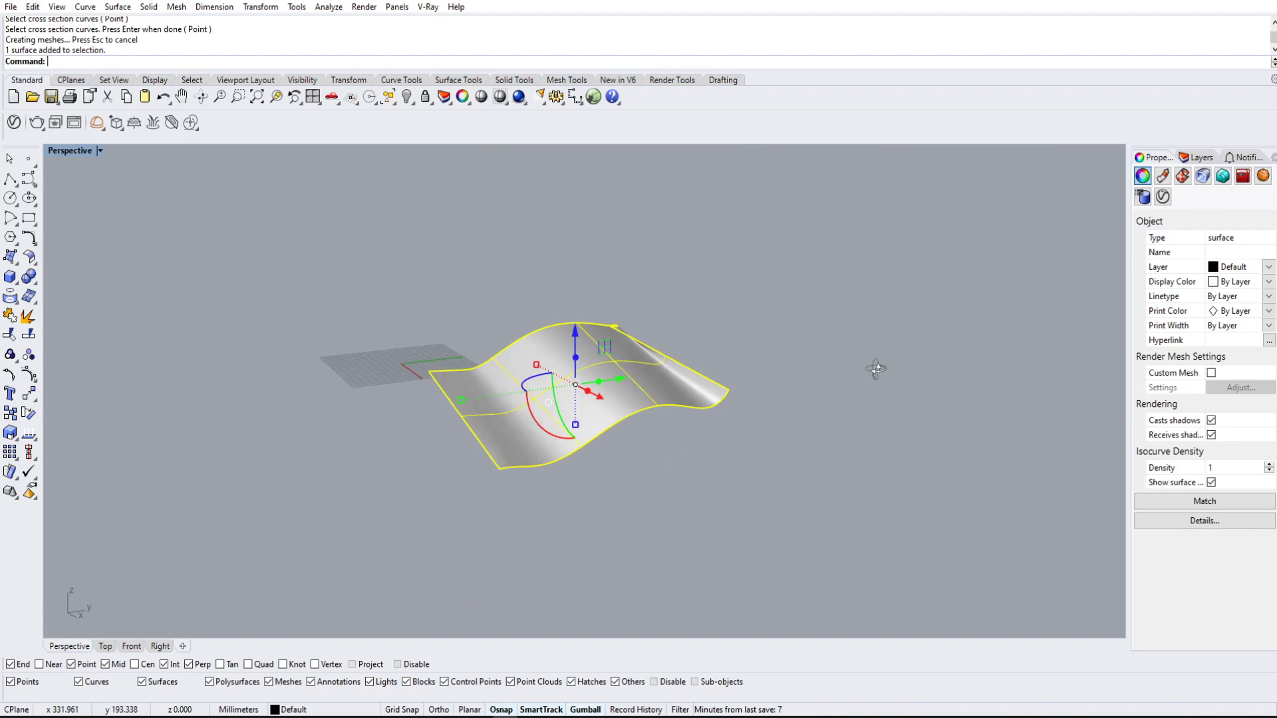
{"action": "scroll", "coordinate": [610, 344], "scroll_direction": "up", "scroll_amount": 13}
{"action": "right_click_drag", "start_coordinate": [735, 361], "coordinate": [751, 463]}
{"action": "scroll", "coordinate": [469, 414], "scroll_direction": "down", "scroll_amount": 8}
{"action": "scroll", "coordinate": [570, 400], "scroll_direction": "up", "scroll_amount": 4}
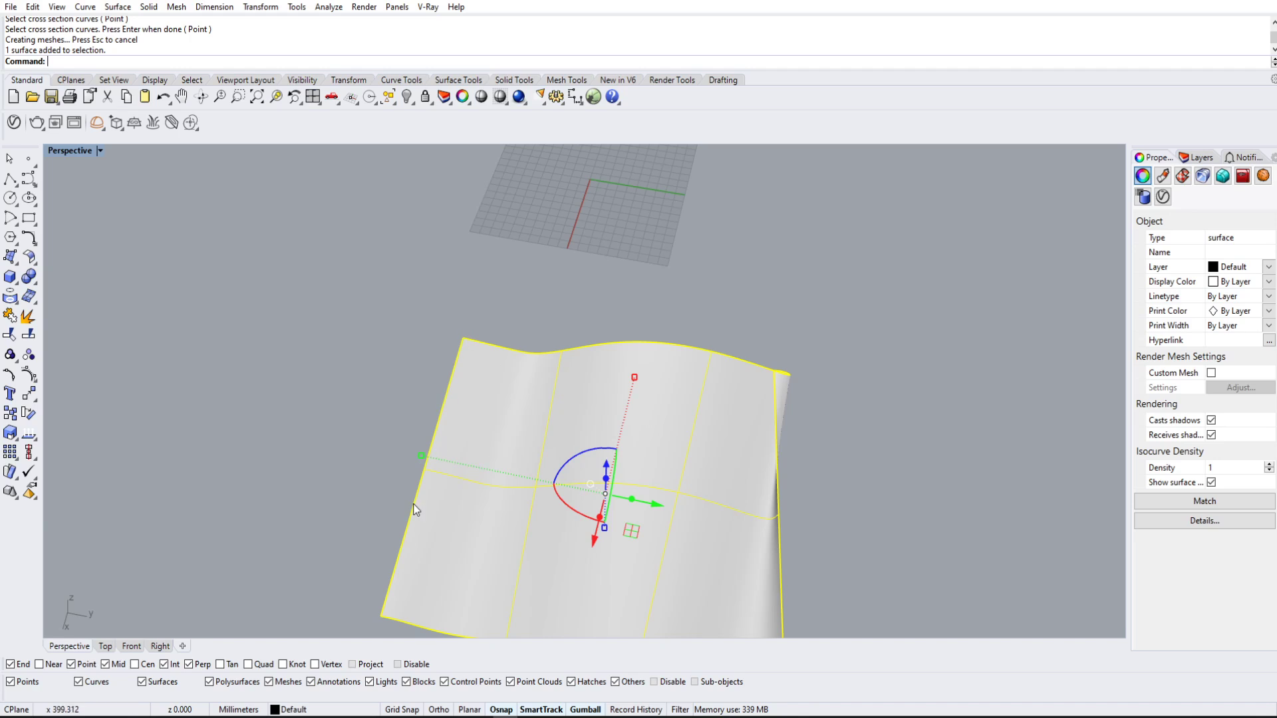
{"action": "key", "text": "Delete"}
{"action": "right_click_drag", "start_coordinate": [533, 428], "coordinate": [290, 413]}
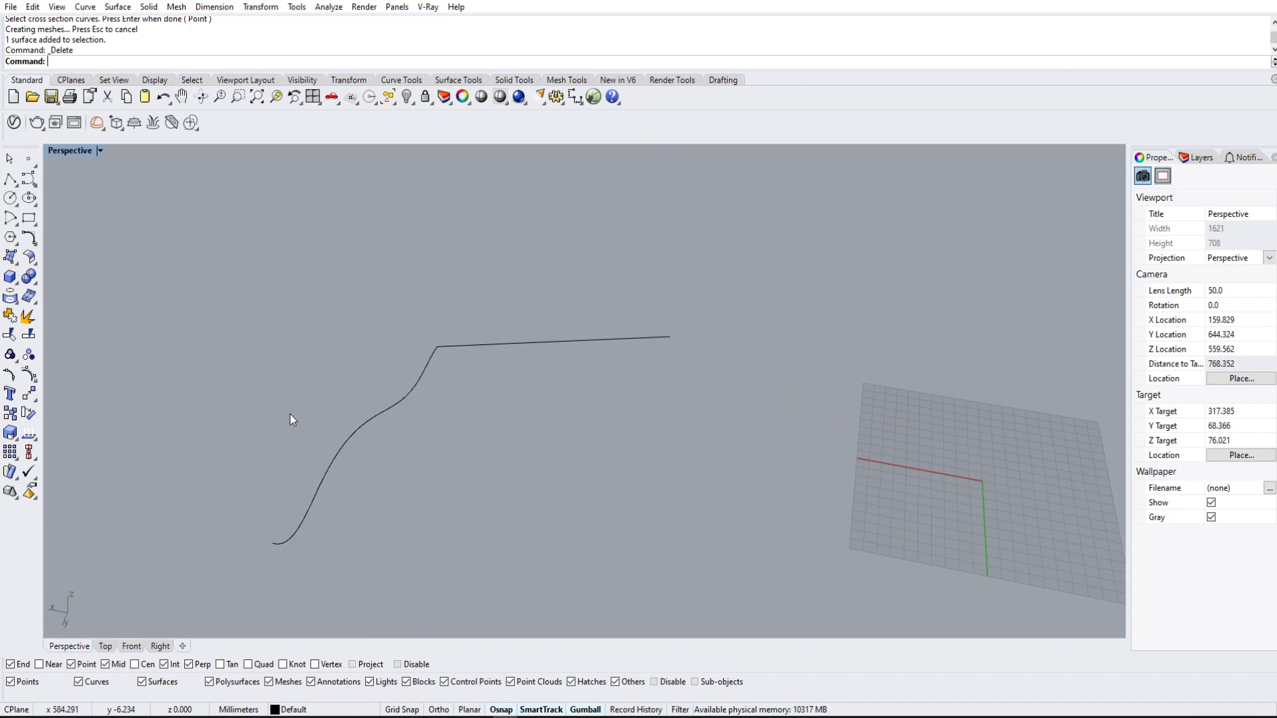
- Lower the end control point at the free end of the wavy curve slightly
{"action": "left_click", "coordinate": [544, 342]}
{"action": "scroll", "coordinate": [525, 436], "scroll_direction": "down", "scroll_amount": 7}
{"action": "mouse_move", "coordinate": [525, 436]}
{"action": "right_mouse_down"}
{"action": "mouse_move", "coordinate": [514, 438]}
{"action": "mouse_move", "coordinate": [525, 456]}
{"action": "right_mouse_up"}
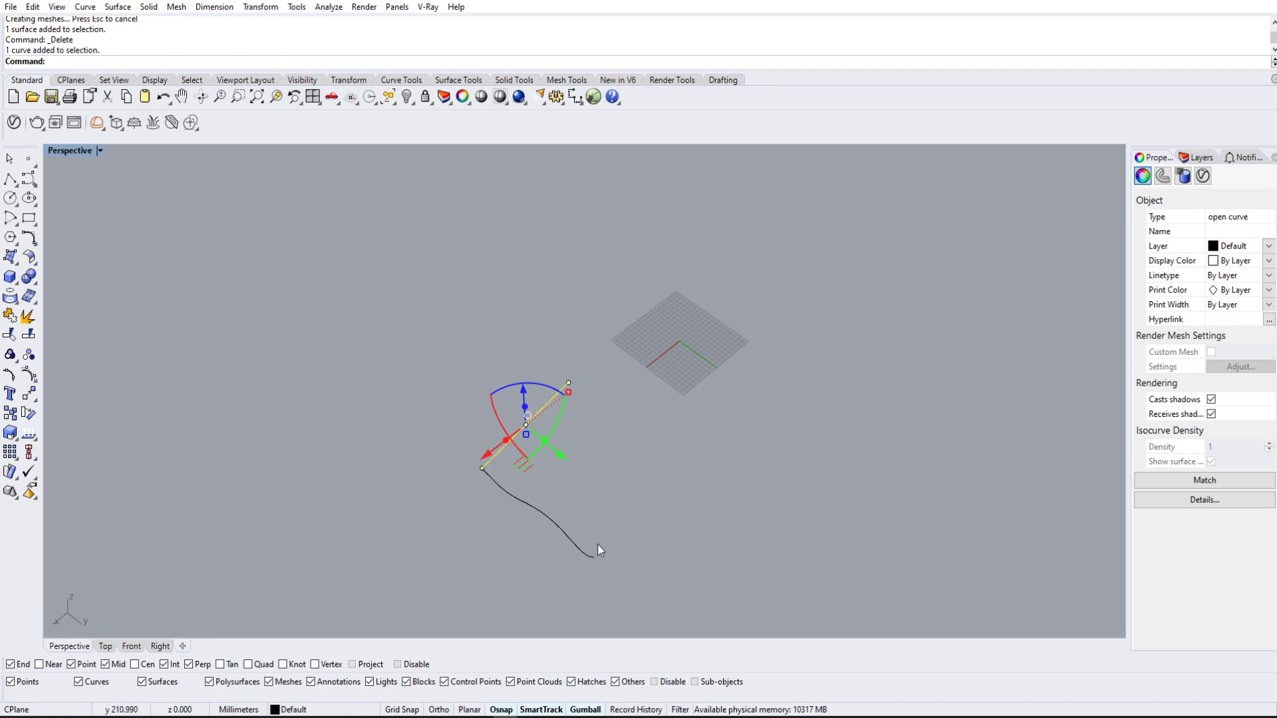
{"action": "right_click_drag", "start_coordinate": [597, 550], "coordinate": [740, 472]}
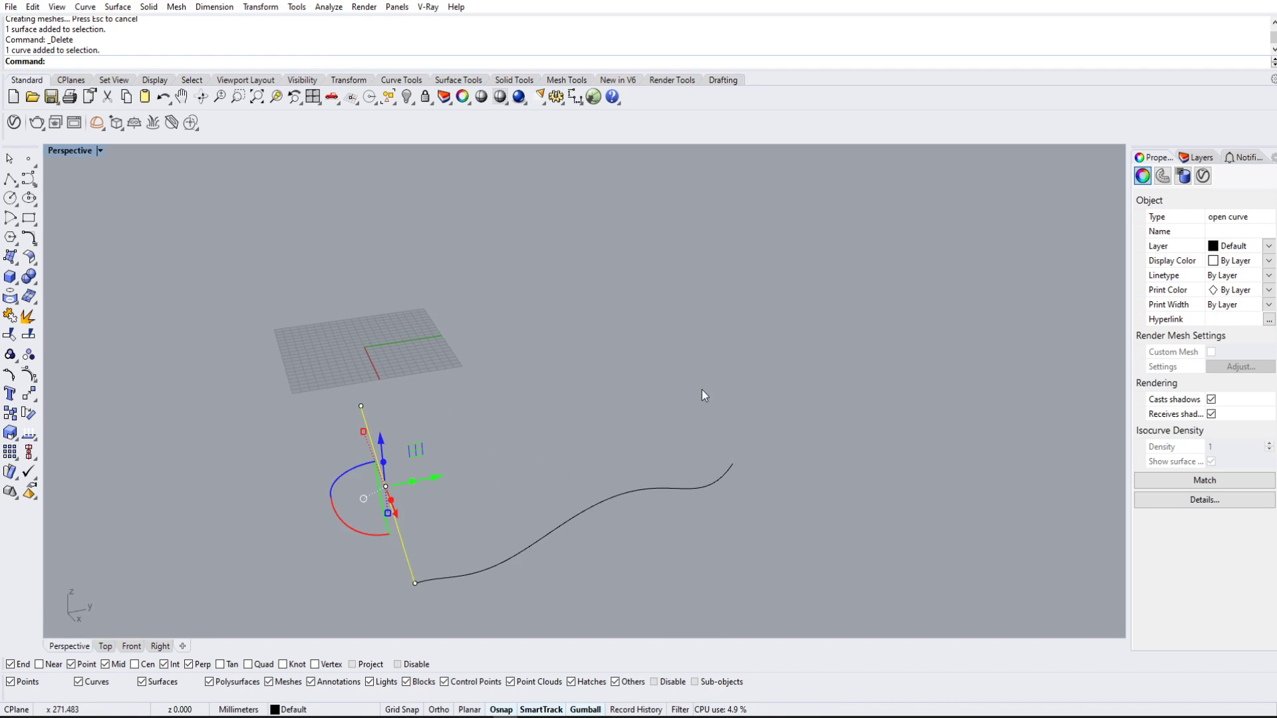
{"action": "right_click_drag", "start_coordinate": [704, 395], "coordinate": [617, 395]}
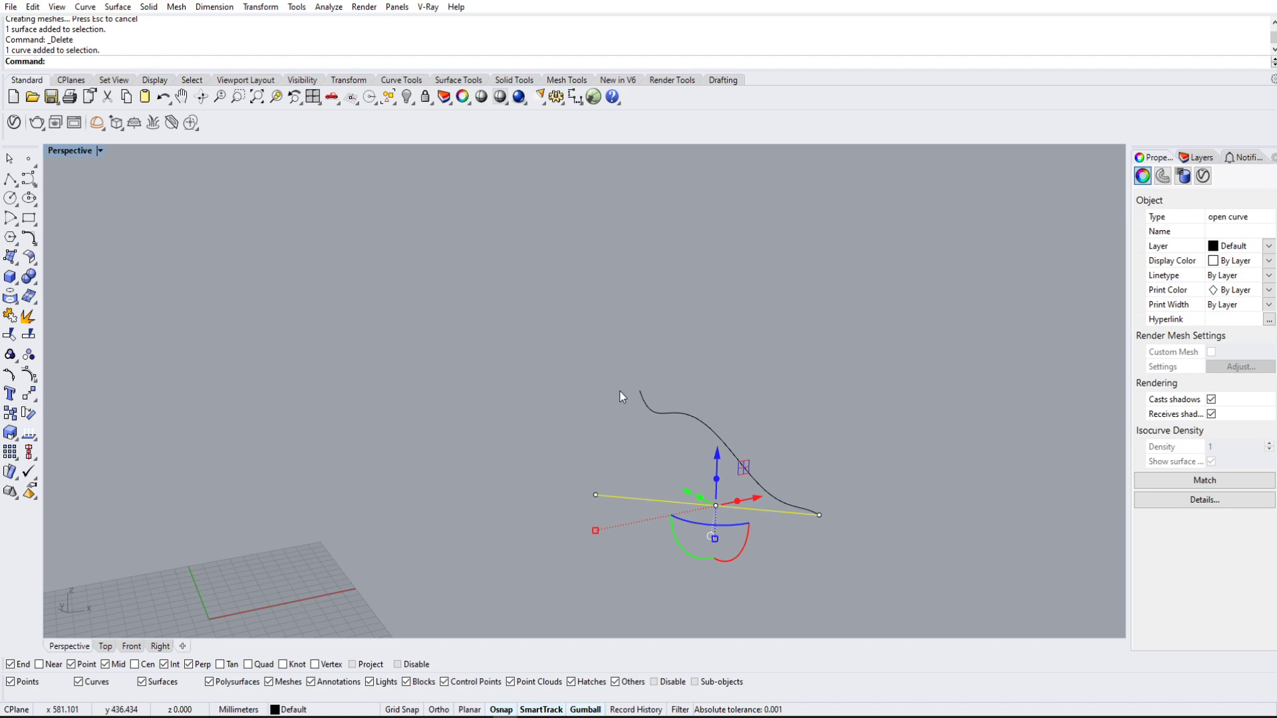
{"action": "scroll", "coordinate": [702, 447], "scroll_direction": "down", "scroll_amount": 7}
{"action": "left_click", "coordinate": [789, 430]}
{"action": "right_click_drag", "start_coordinate": [789, 430], "coordinate": [621, 423]}
{"action": "right_click_drag", "start_coordinate": [520, 400], "coordinate": [461, 397], "text": "shift"}
{"action": "scroll", "coordinate": [461, 397], "scroll_direction": "up", "scroll_amount": 6}
{"action": "left_click", "coordinate": [473, 381]}
{"action": "left_click", "coordinate": [474, 380]}
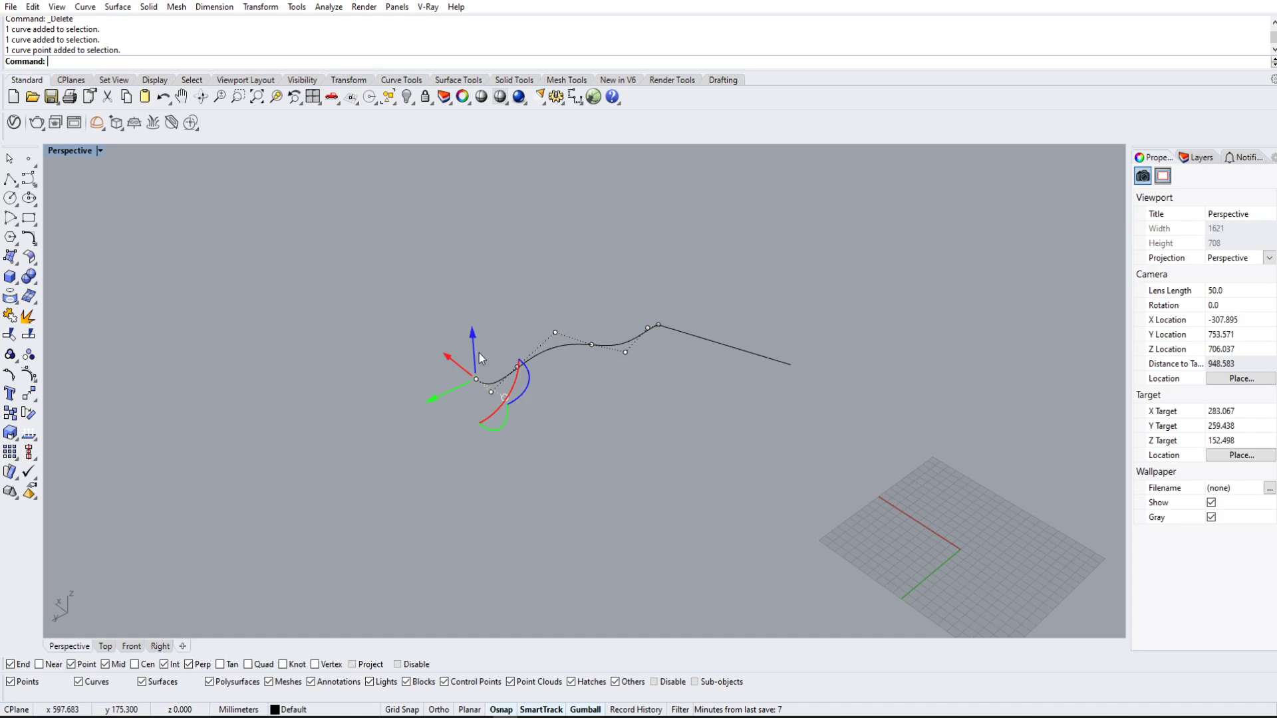
{"action": "left_click_drag", "start_coordinate": [473, 352], "coordinate": [473, 369]}
{"action": "left_click", "coordinate": [585, 406]}
- Copy the wavy curve from its corner with the straight line to the straight line's opposite endpoint
{"action": "right_click_drag", "start_coordinate": [586, 406], "coordinate": [536, 480]}
{"action": "left_click", "coordinate": [537, 480]}
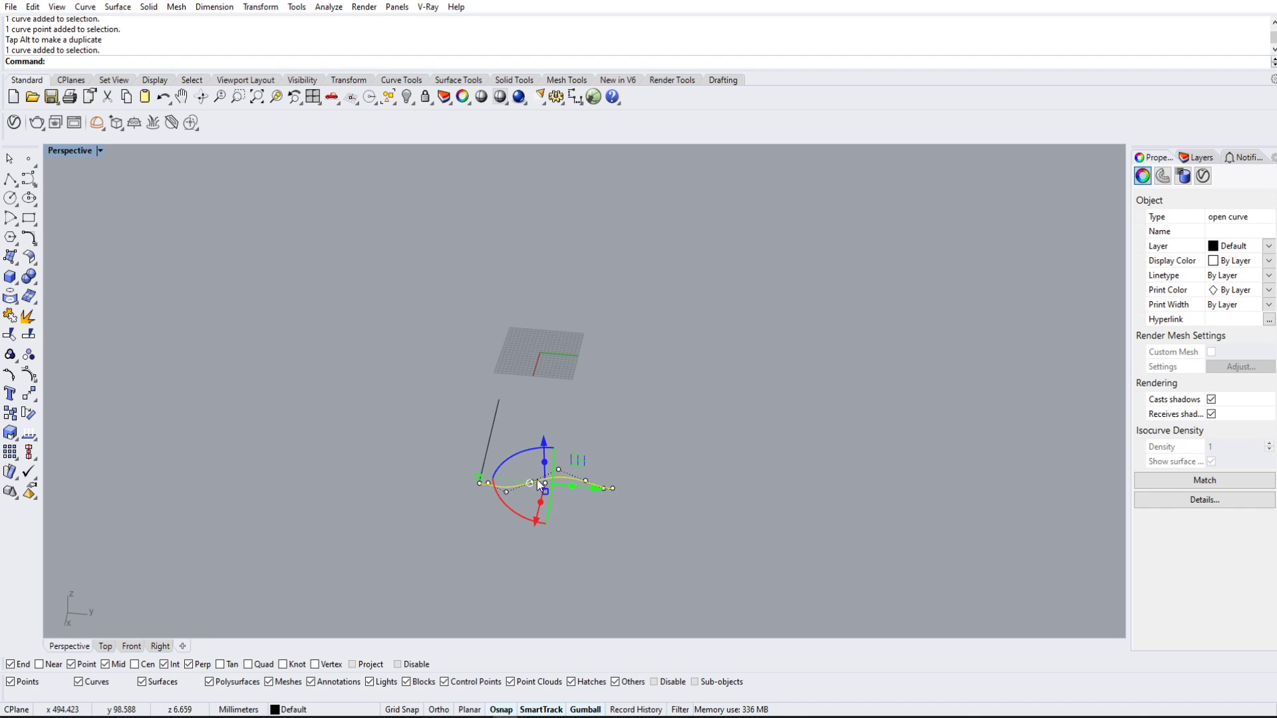
{"action": "type", "text": "copy"}
{"action": "key", "text": "Return"}
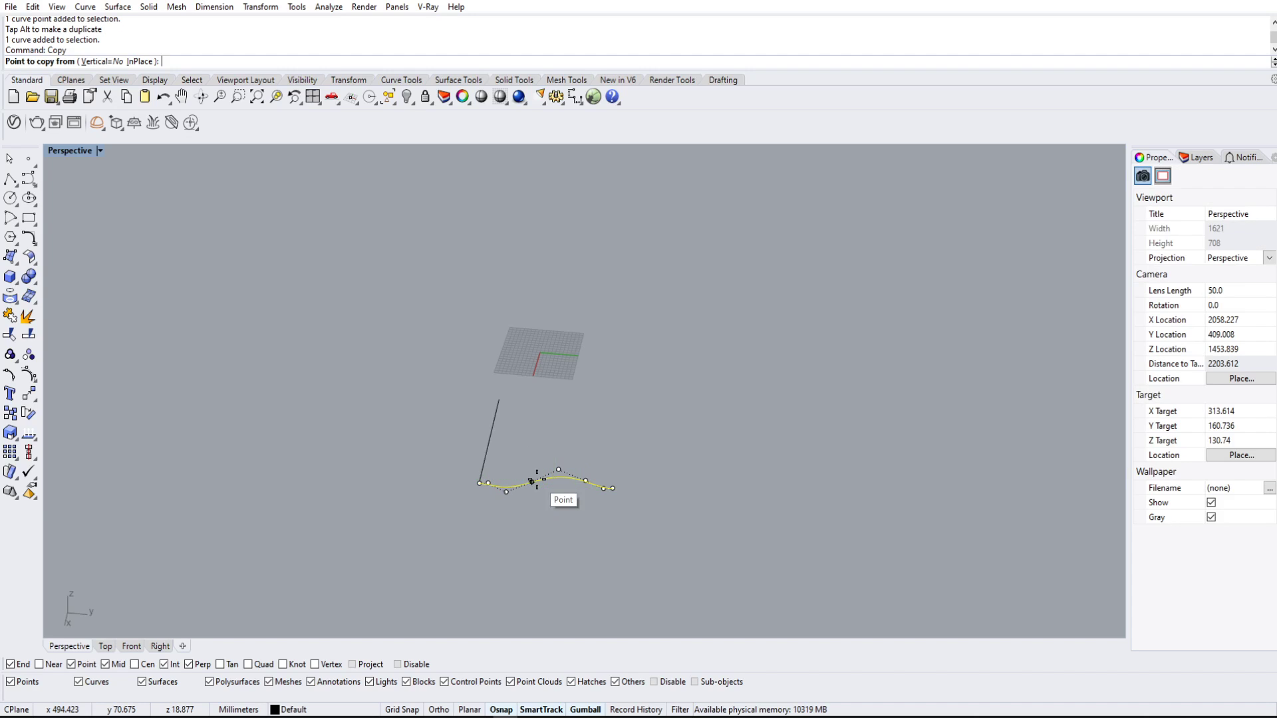
{"action": "left_click", "coordinate": [481, 483]}
{"action": "left_click", "coordinate": [498, 400]}
{"action": "right_click", "coordinate": [592, 417]}
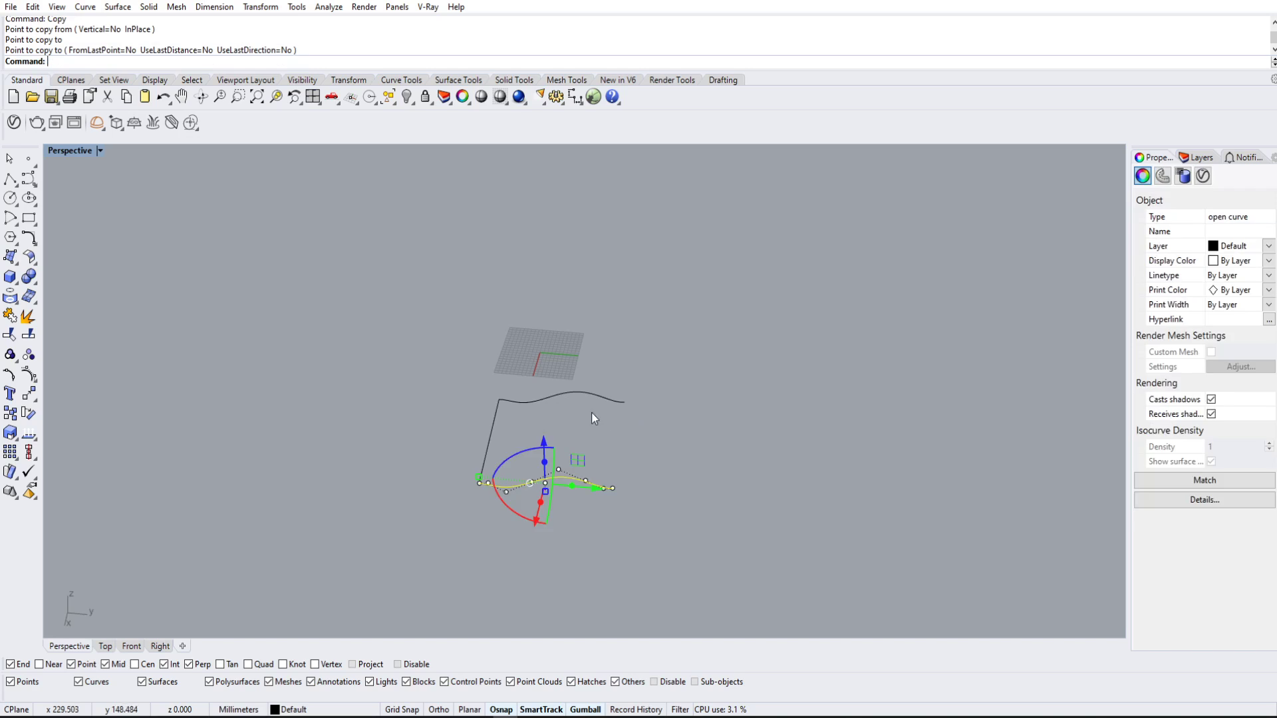
{"action": "left_click", "coordinate": [594, 415]}
- Reshape the copied wavy curve by lowering two neighbouring control points toward its free end
{"action": "right_click_drag", "start_coordinate": [598, 414], "coordinate": [765, 336]}
{"action": "left_click", "coordinate": [607, 433]}
{"action": "left_click", "coordinate": [609, 416]}
{"action": "right_click_drag", "start_coordinate": [744, 400], "coordinate": [846, 506]}
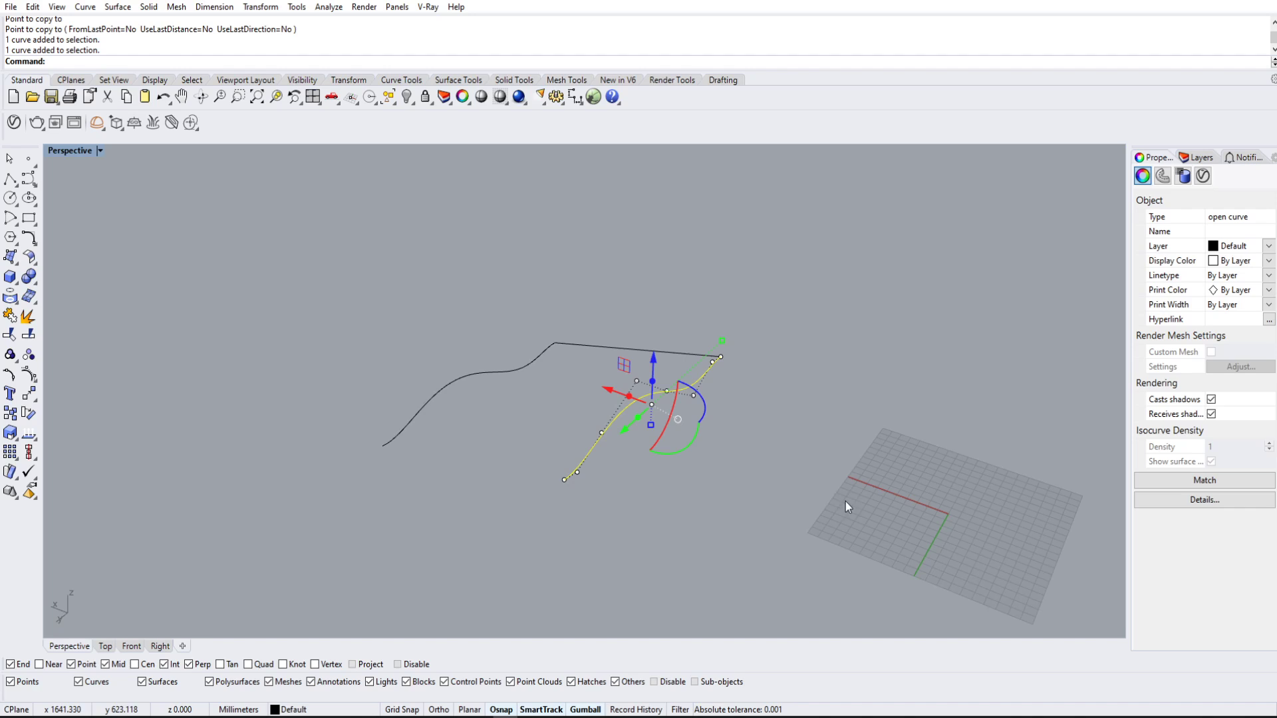
{"action": "left_click", "coordinate": [602, 432]}
{"action": "left_click", "coordinate": [637, 382]}
{"action": "left_click_drag", "start_coordinate": [636, 383], "coordinate": [637, 414]}
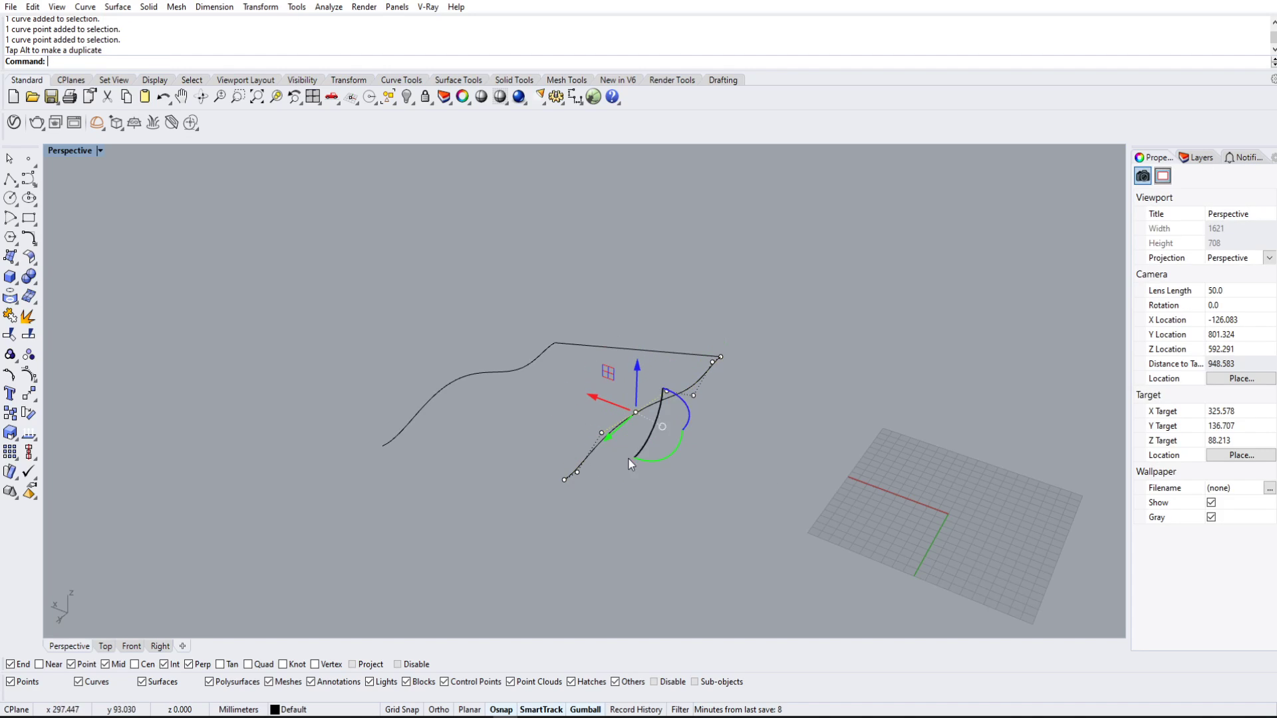
{"action": "left_click", "coordinate": [601, 432]}
{"action": "left_click_drag", "start_coordinate": [603, 405], "coordinate": [603, 434]}
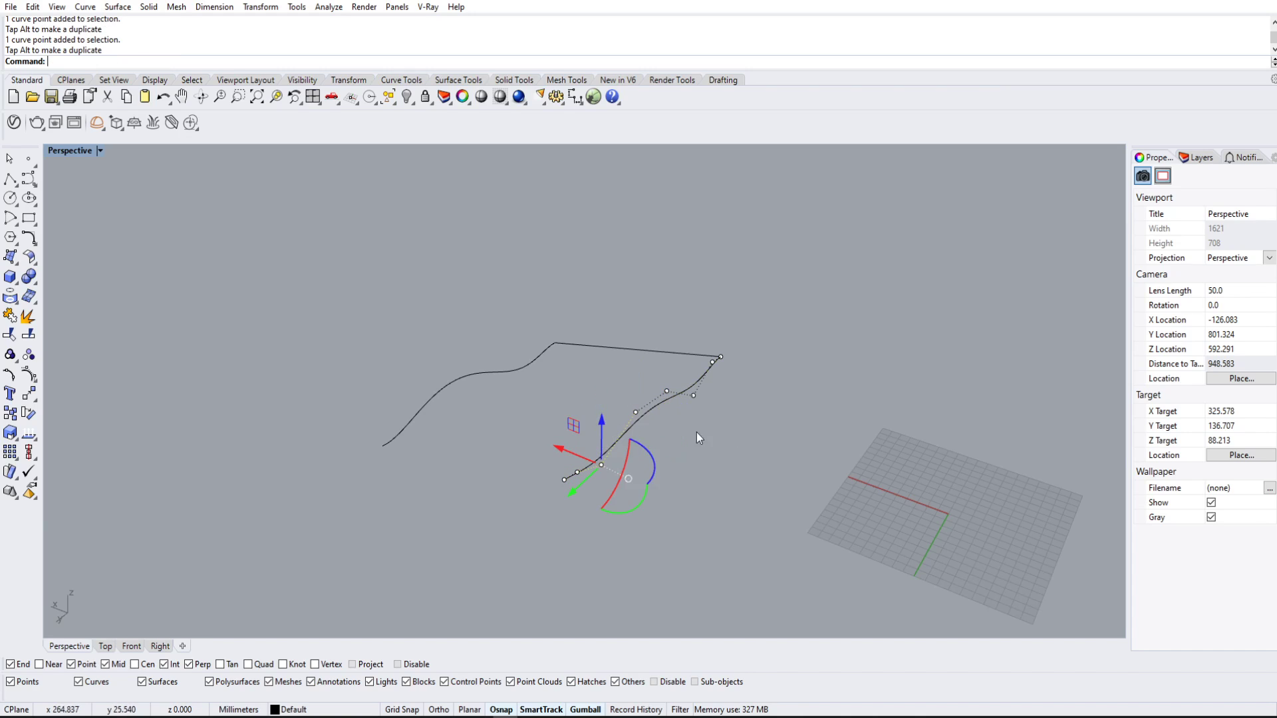
{"action": "key", "text": "Escape"}
{"action": "key", "text": "Escape"}
- Raise the control point second from the straight-line corner on the copied wavy curve
{"action": "right_click_drag", "start_coordinate": [756, 439], "coordinate": [669, 439]}
{"action": "left_click", "coordinate": [718, 443]}
{"action": "left_click", "coordinate": [722, 457]}
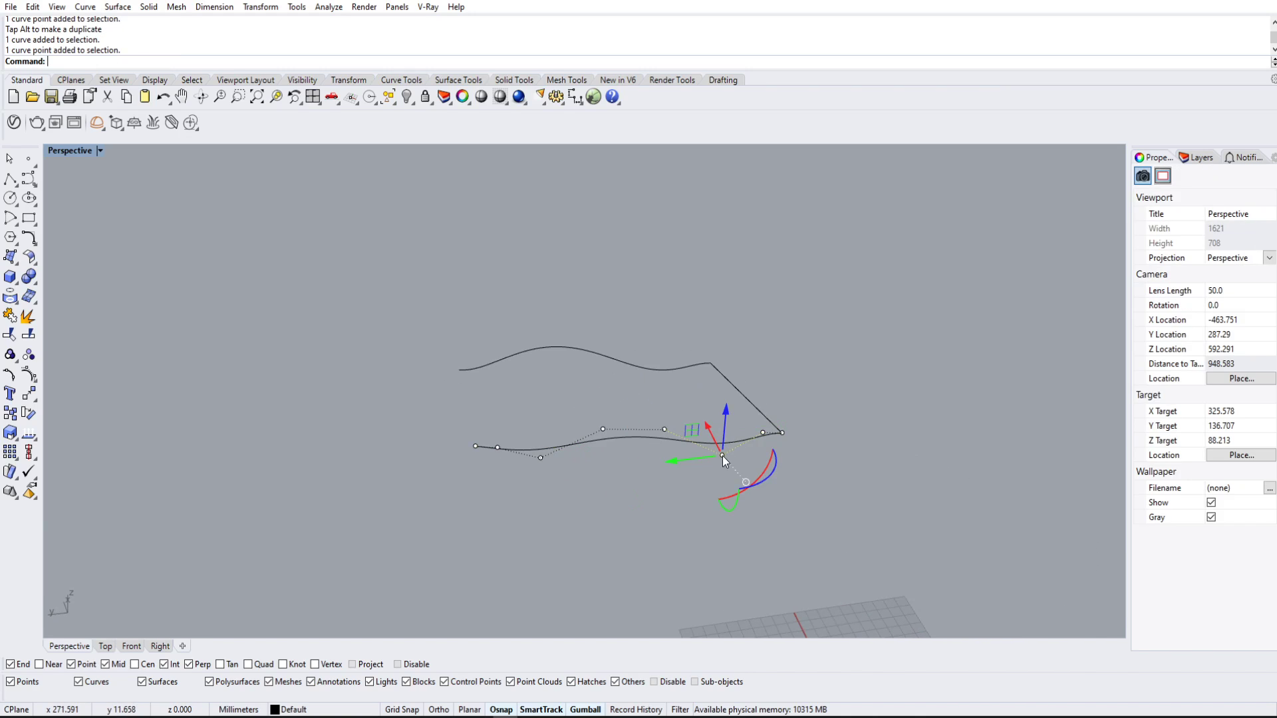
{"action": "key", "text": "Escape"}
{"action": "key", "text": "Escape"}
{"action": "left_click", "coordinate": [721, 450]}
{"action": "left_click", "coordinate": [723, 455]}
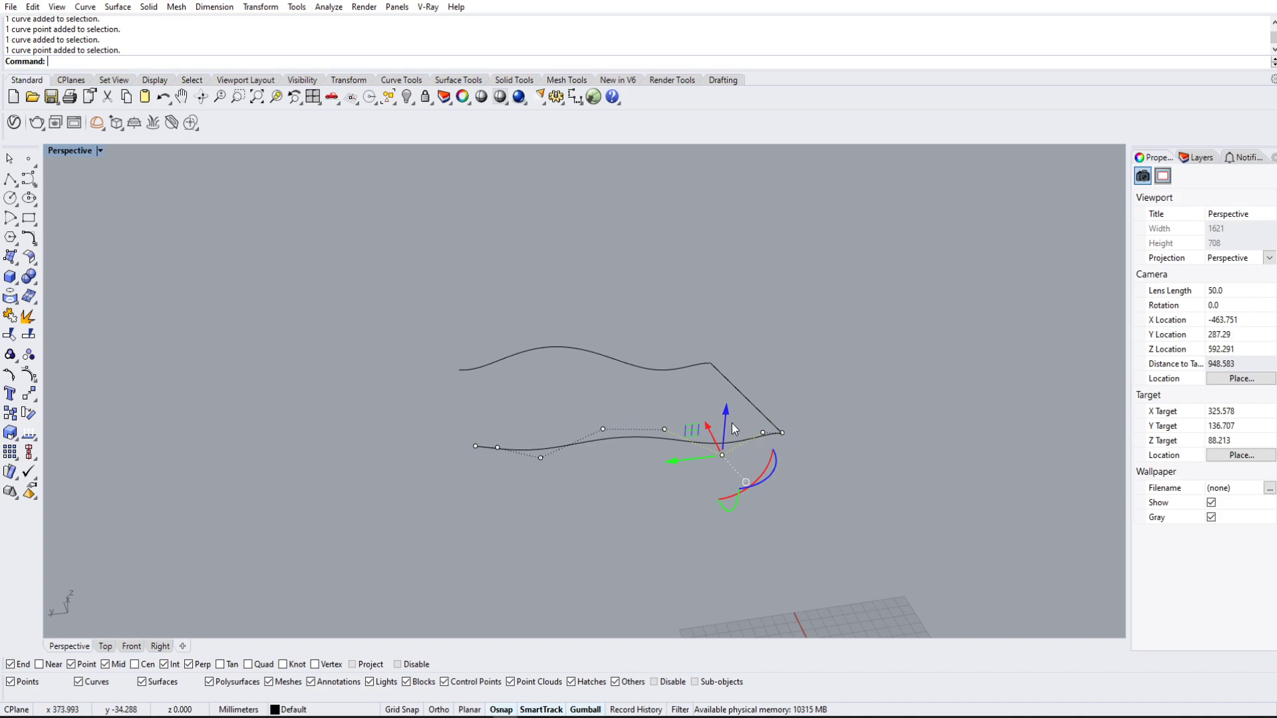
{"action": "left_click_drag", "start_coordinate": [731, 423], "coordinate": [733, 402]}
- Lower the control point right beside the straight-line corner of the copied wavy curve slightly
{"action": "left_click", "coordinate": [763, 433]}
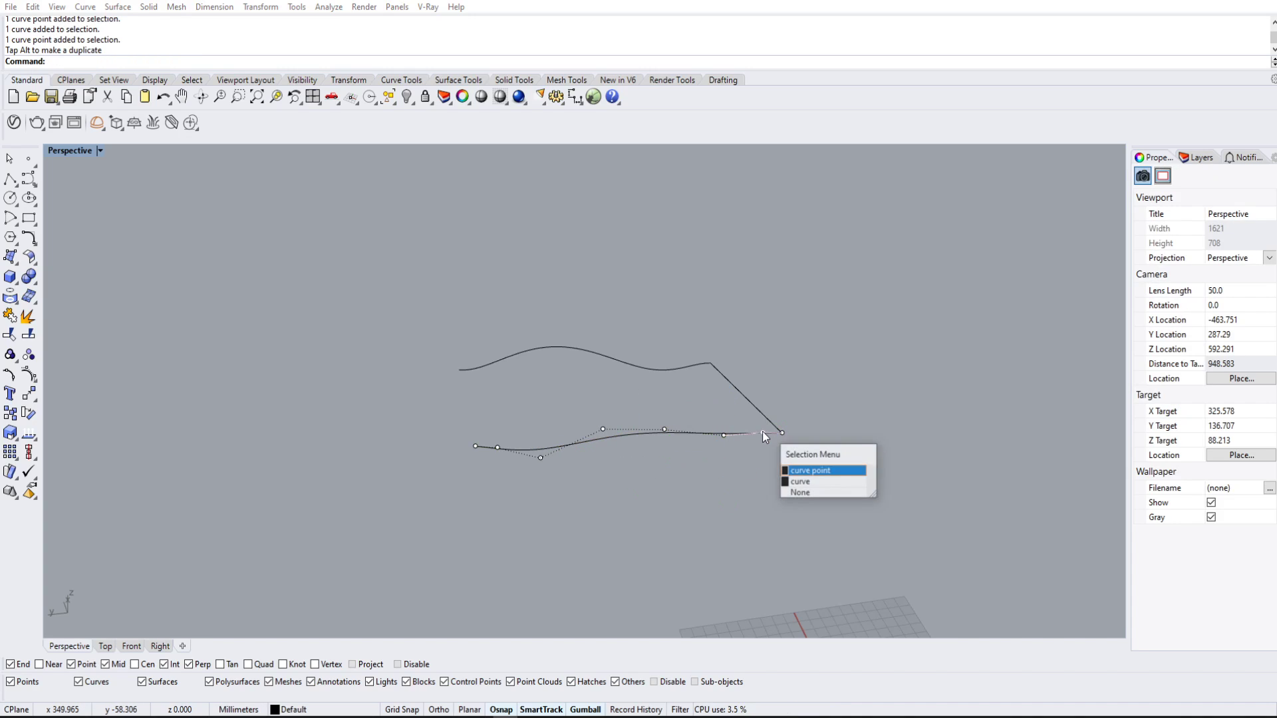
{"action": "left_click", "coordinate": [805, 470]}
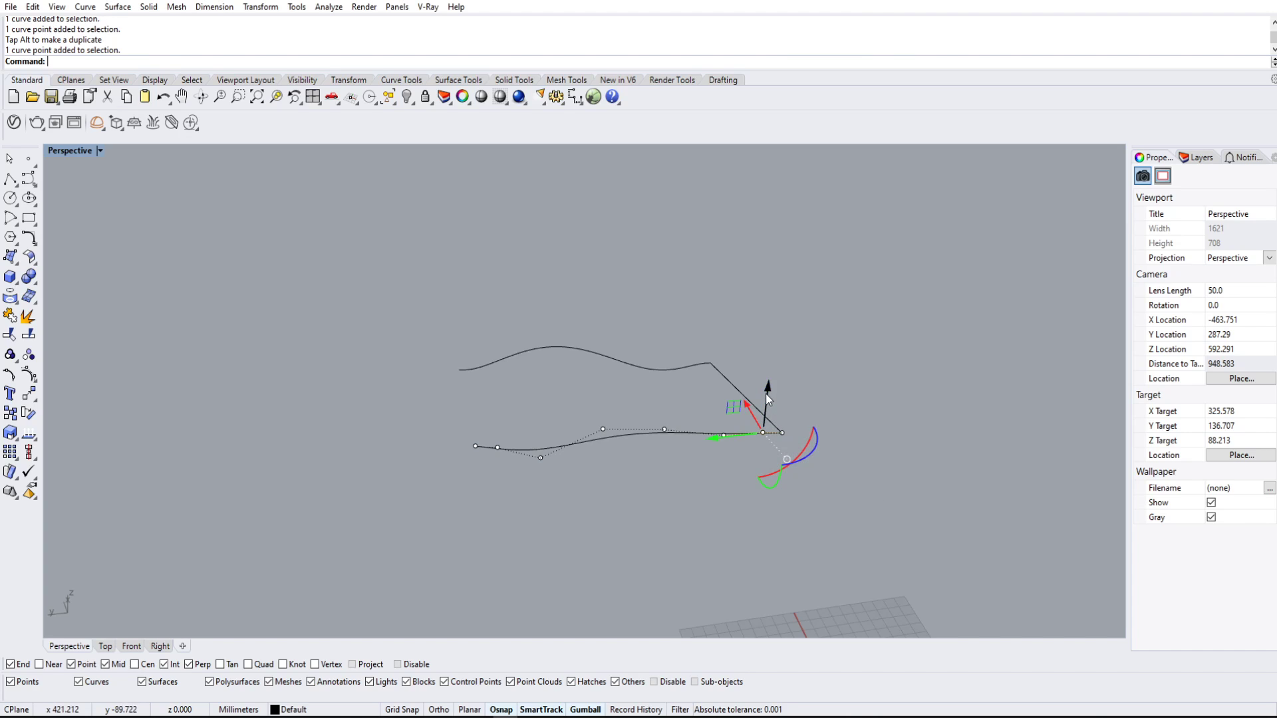
{"action": "left_click_drag", "start_coordinate": [766, 398], "coordinate": [766, 413]}
{"action": "left_click", "coordinate": [796, 386]}
- Delete the straight line joining the two wavy curves
{"action": "right_click_drag", "start_coordinate": [798, 391], "coordinate": [610, 481]}
{"action": "scroll", "coordinate": [524, 461], "scroll_direction": "up", "scroll_amount": 8}
{"action": "left_click", "coordinate": [527, 443]}
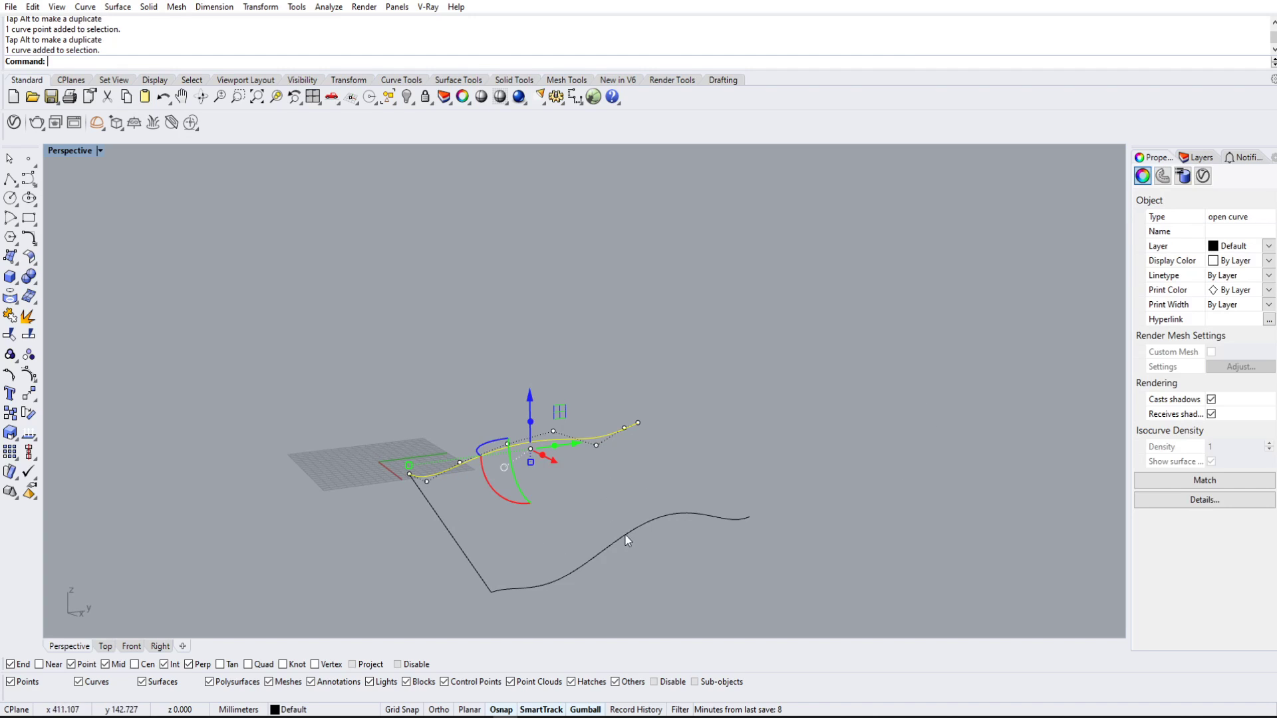
{"action": "left_click", "coordinate": [625, 537]}
{"action": "left_click", "coordinate": [717, 460]}
{"action": "left_click", "coordinate": [448, 528]}
{"action": "key", "text": "Delete"}
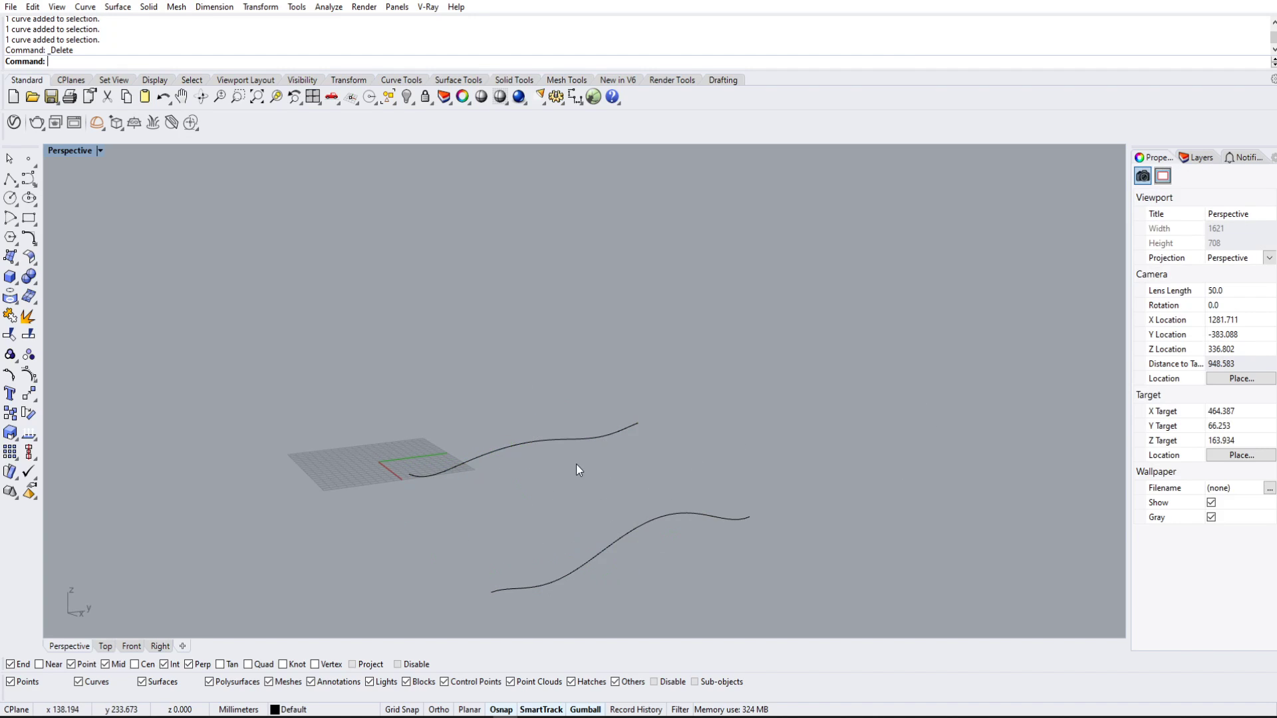
- Draw a single-segment polyline between the endpoints of the two wavy curves nearest the grid
{"action": "right_click_drag", "start_coordinate": [576, 464], "coordinate": [664, 410]}
{"action": "left_click", "coordinate": [582, 511]}
{"action": "left_click", "coordinate": [812, 477]}
{"action": "left_click", "coordinate": [668, 389]}
{"action": "right_click_drag", "start_coordinate": [905, 326], "coordinate": [879, 441]}
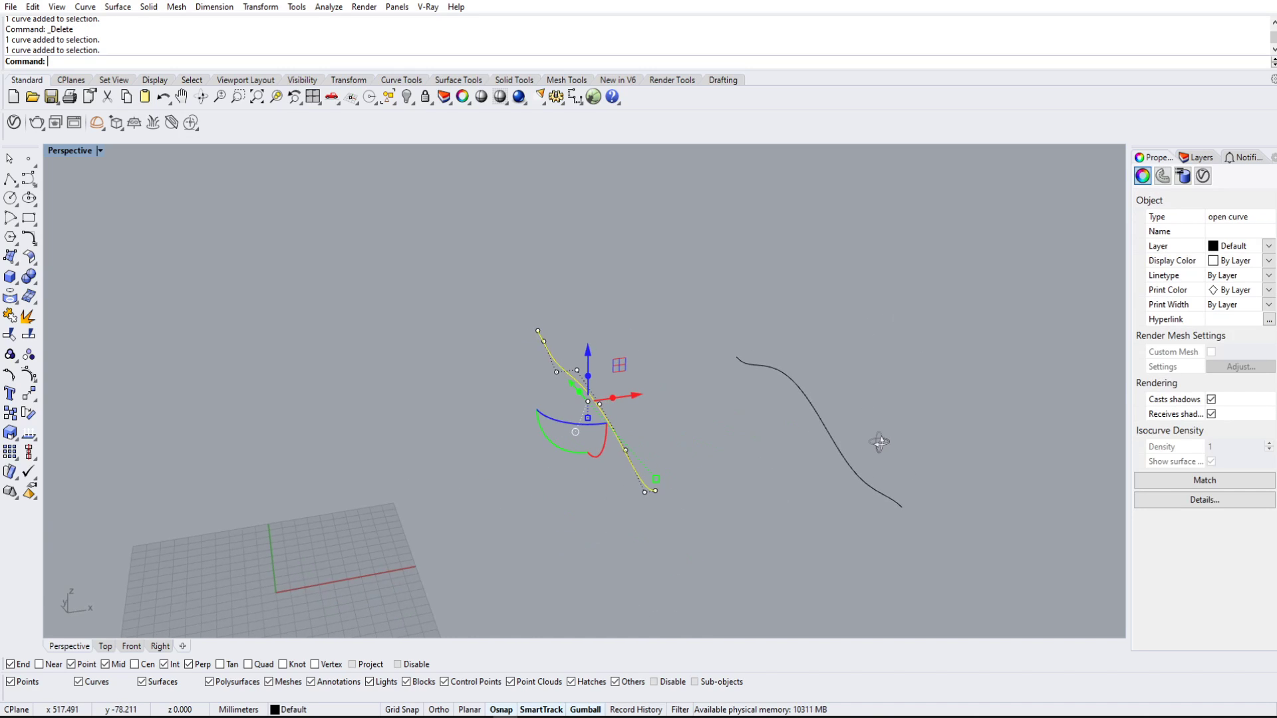
{"action": "left_click", "coordinate": [240, 243]}
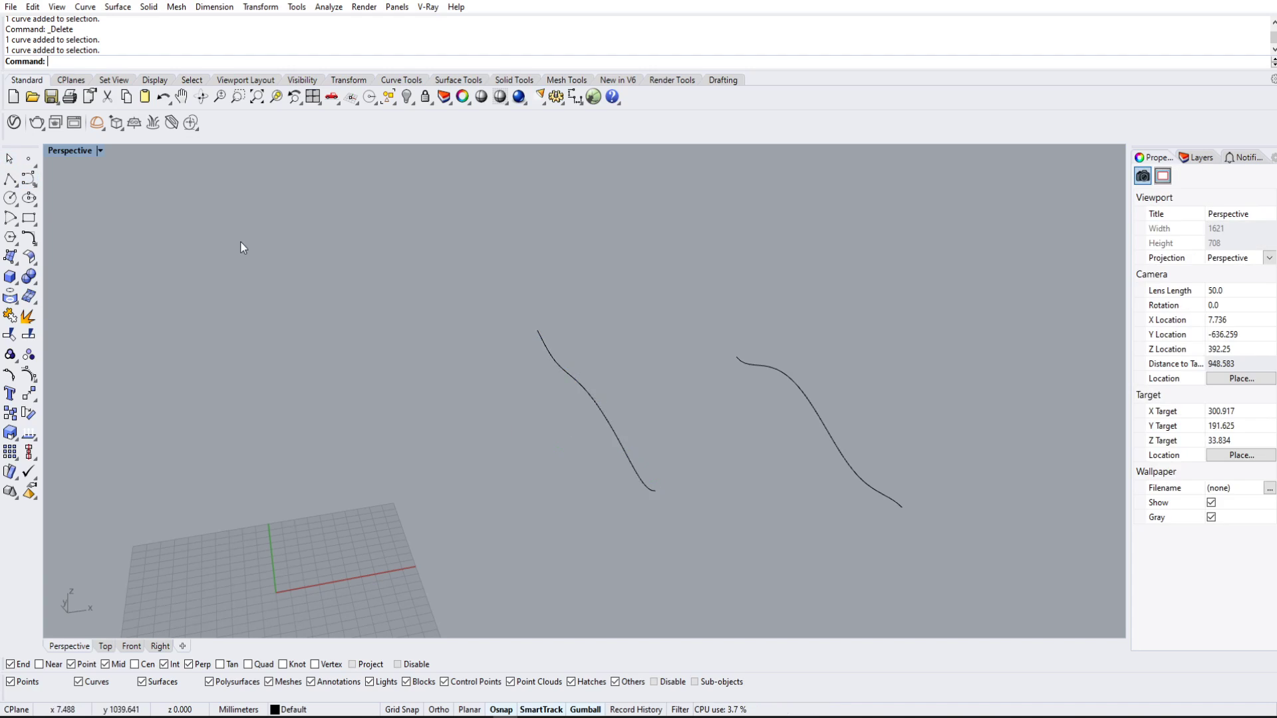
{"action": "left_click", "coordinate": [10, 179]}
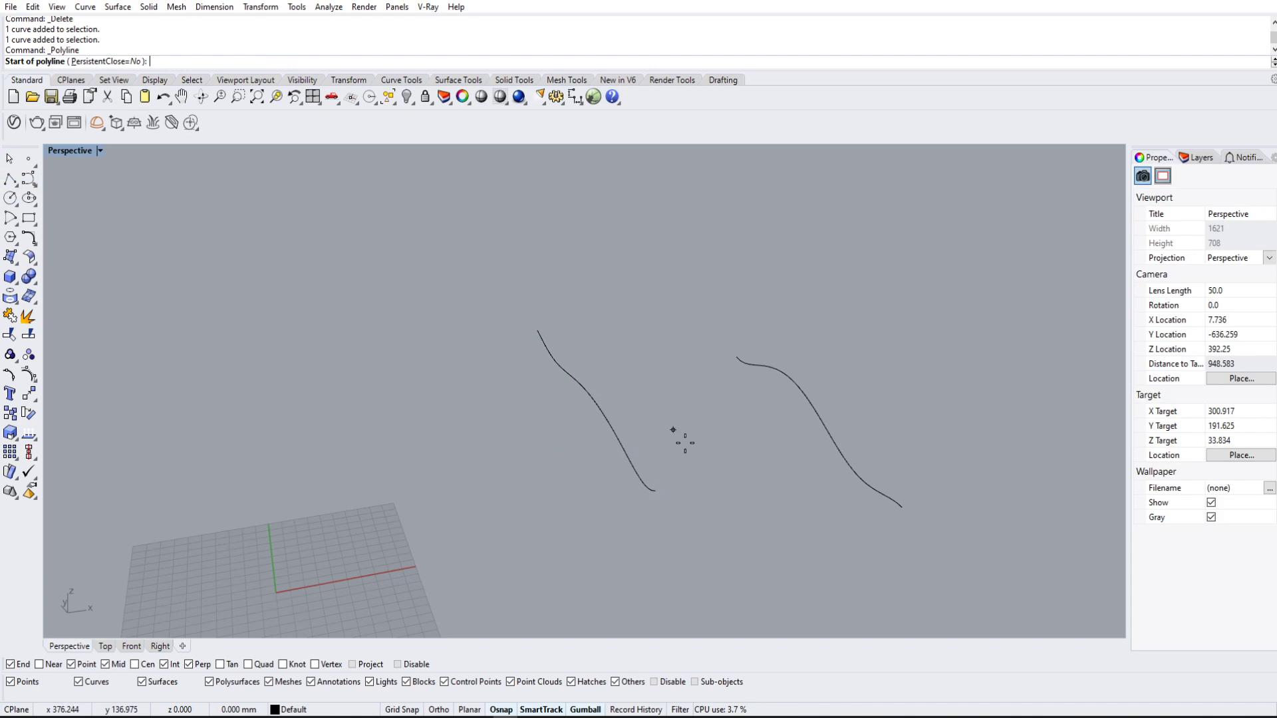
{"action": "left_click", "coordinate": [657, 490]}
{"action": "left_click", "coordinate": [903, 507]}
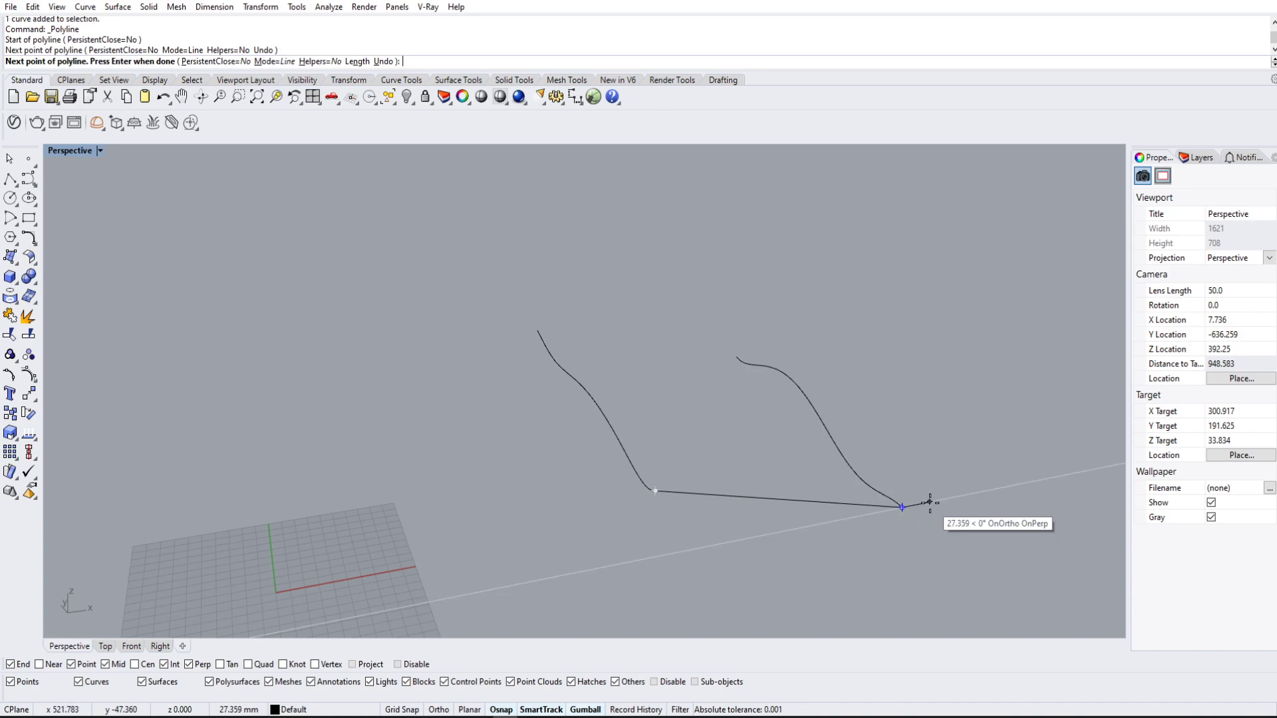
{"action": "key", "text": "Return"}
- Create a Sweep2 surface with the two wavy curves as rails and the straight line as an unchanged cross section
{"action": "right_click_drag", "start_coordinate": [852, 459], "coordinate": [694, 469]}
{"action": "right_click_drag", "start_coordinate": [694, 468], "coordinate": [861, 467]}
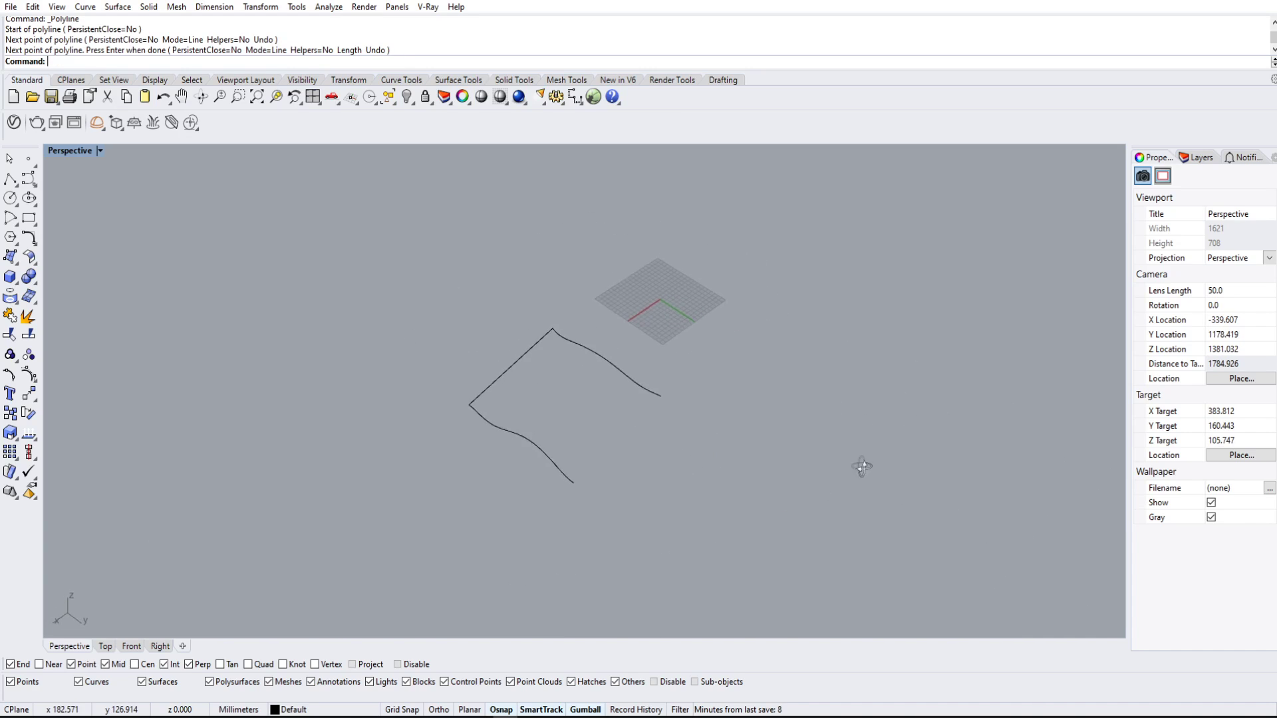
{"action": "right_click_drag", "start_coordinate": [459, 353], "coordinate": [569, 348]}
{"action": "right_click_drag", "start_coordinate": [484, 466], "coordinate": [664, 412]}
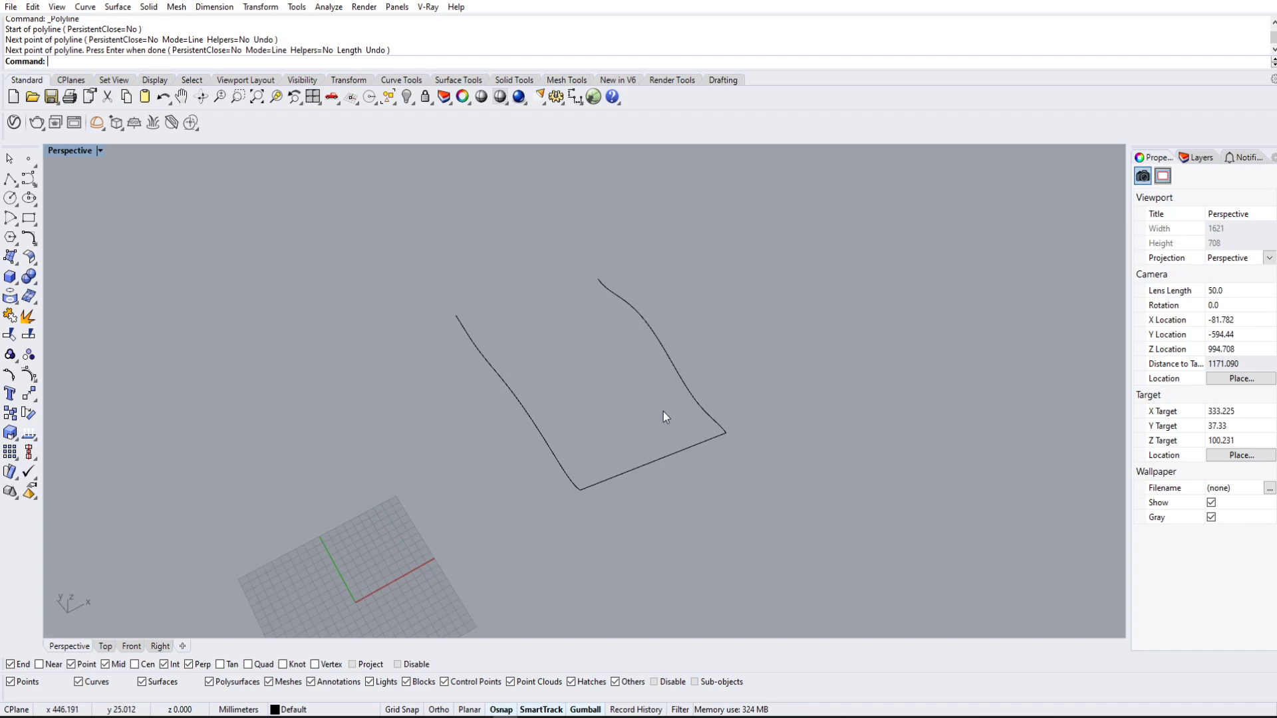
{"action": "left_click", "coordinate": [673, 357]}
{"action": "left_click", "coordinate": [555, 305]}
{"action": "type", "text": "Sweep2"}
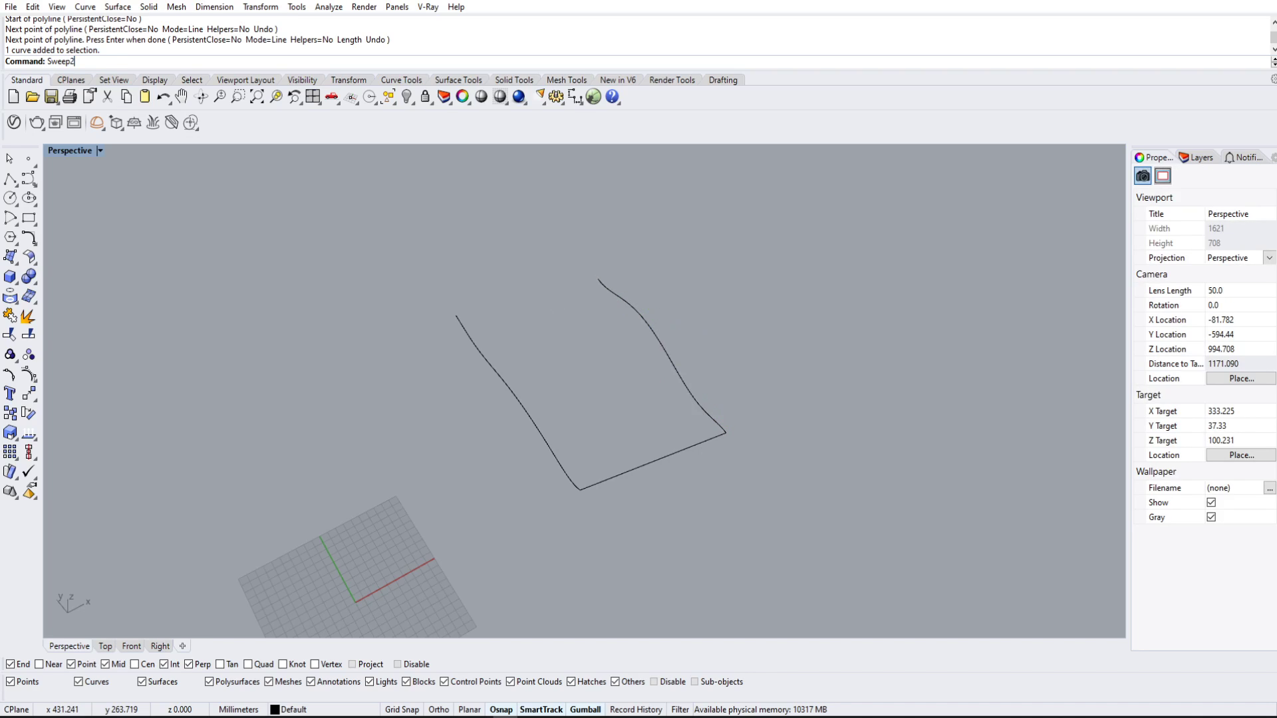
{"action": "key", "text": "Return"}
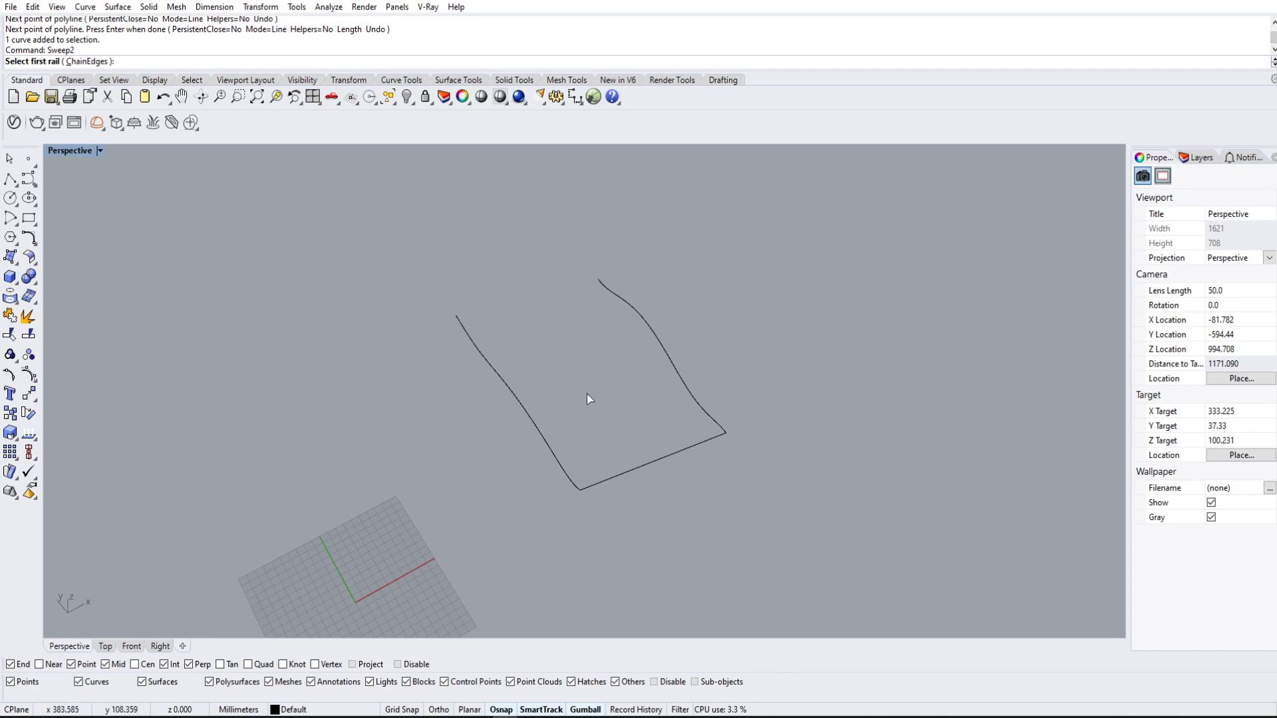
{"action": "left_click", "coordinate": [514, 408]}
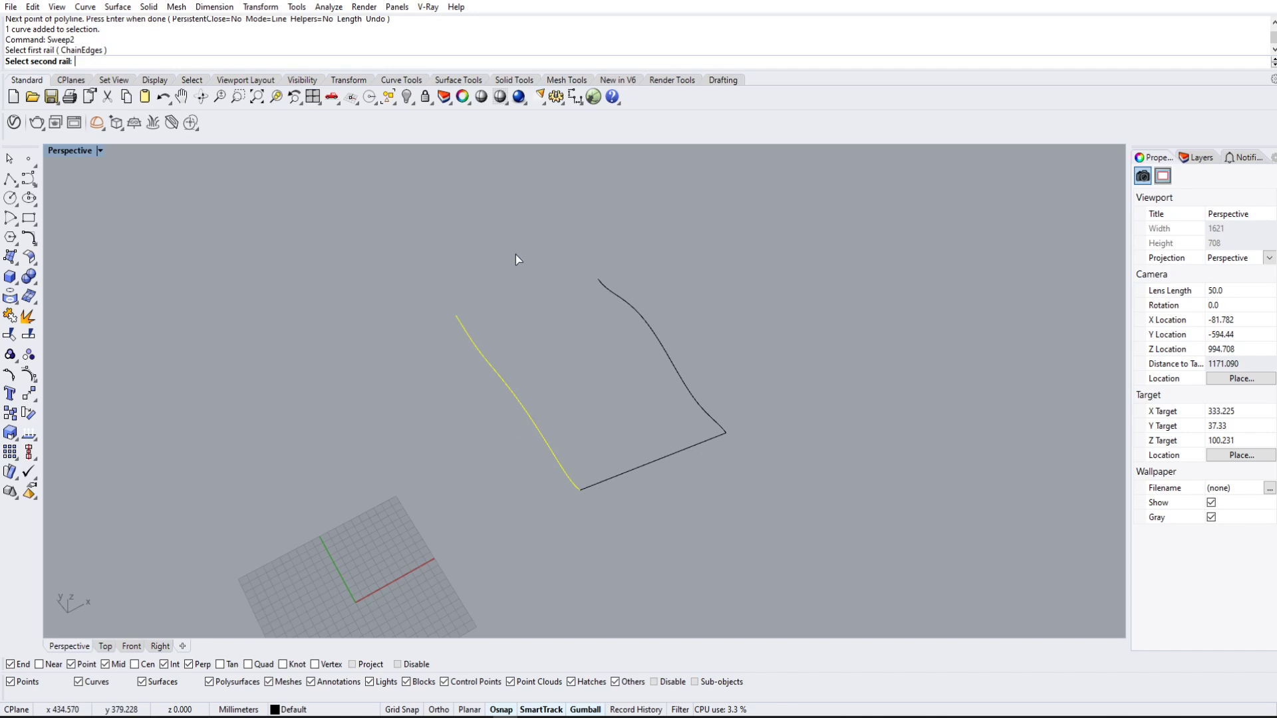
{"action": "left_click", "coordinate": [656, 329]}
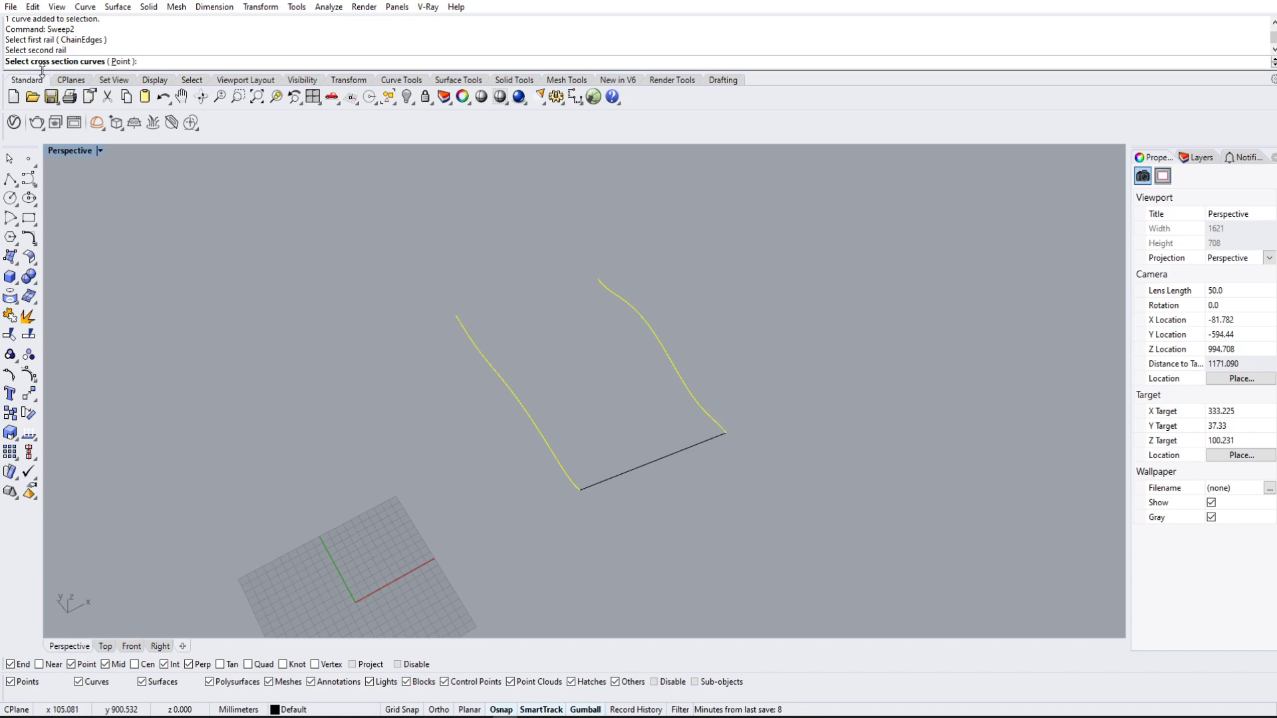
{"action": "right_click_drag", "start_coordinate": [478, 314], "coordinate": [592, 351]}
{"action": "left_click", "coordinate": [592, 350]}
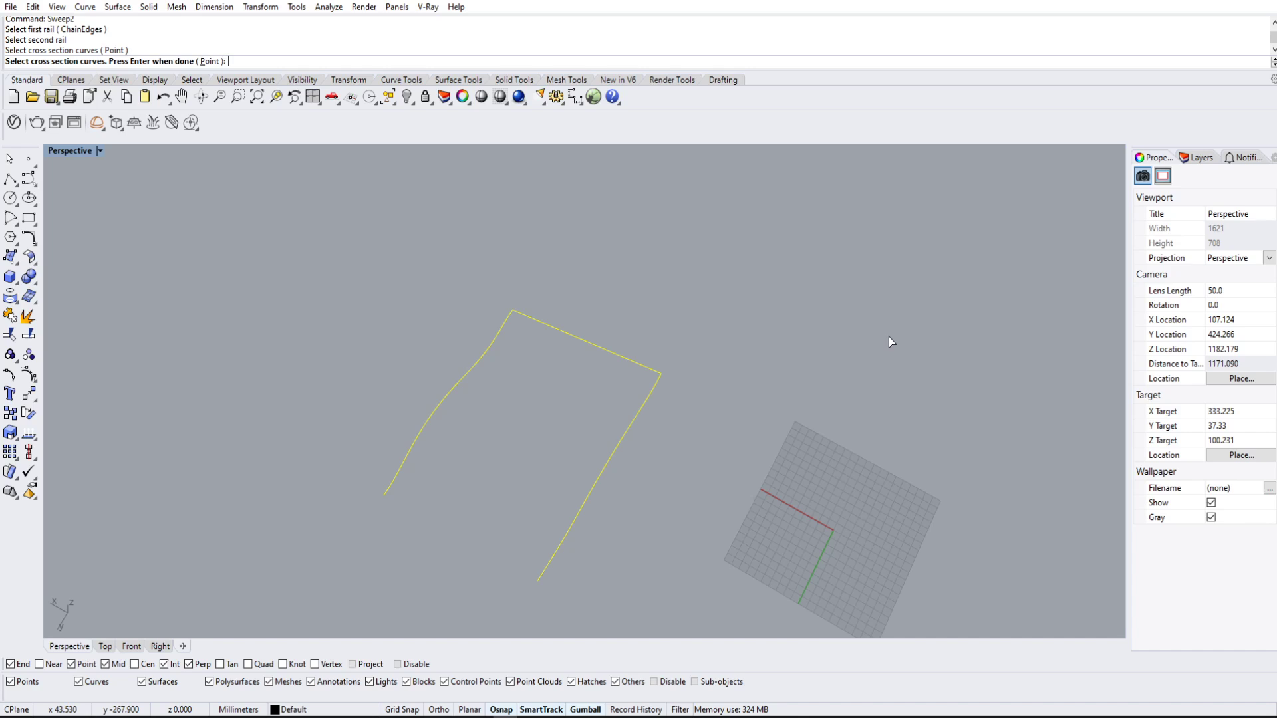
{"action": "key", "text": "Return"}
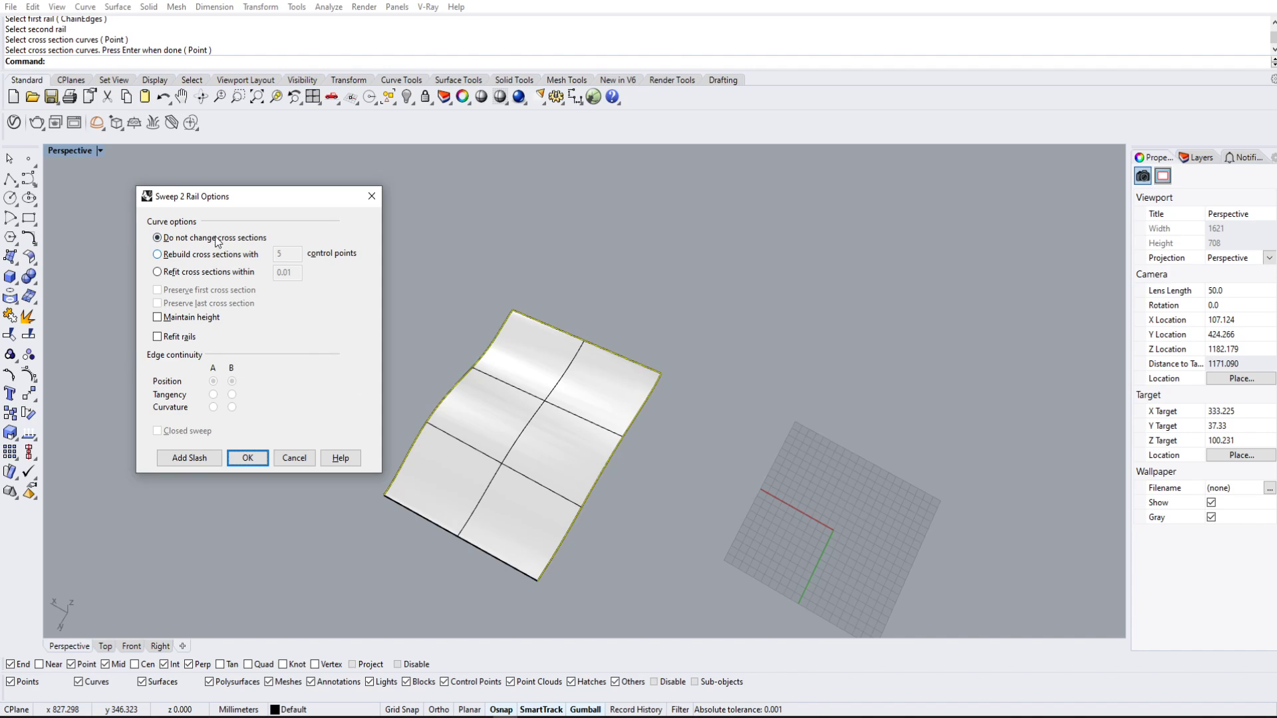
{"action": "left_click", "coordinate": [247, 459]}
- Inspect the two-rail swept surface from several angles, then delete it along with the straight line, keeping the wavy curves
{"action": "right_click_drag", "start_coordinate": [391, 319], "coordinate": [787, 457]}
{"action": "left_click", "coordinate": [565, 446]}
{"action": "key", "text": "Escape"}
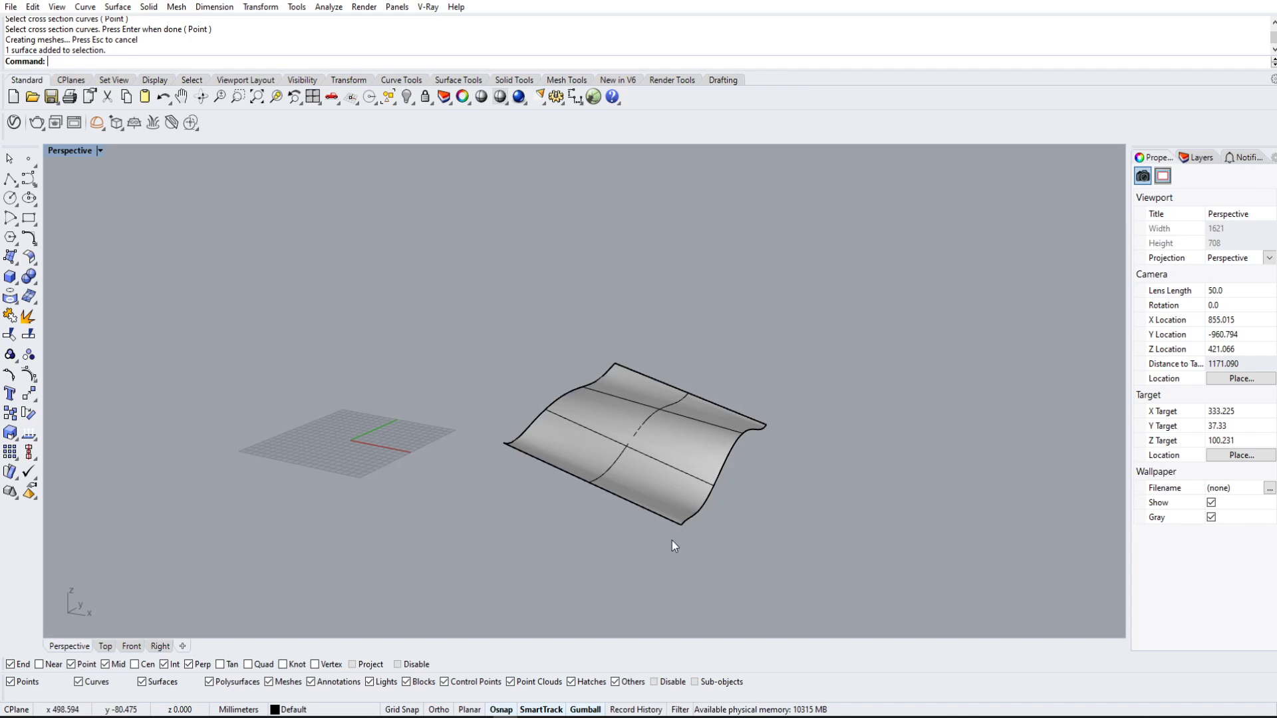
{"action": "right_click_drag", "start_coordinate": [673, 545], "coordinate": [702, 481]}
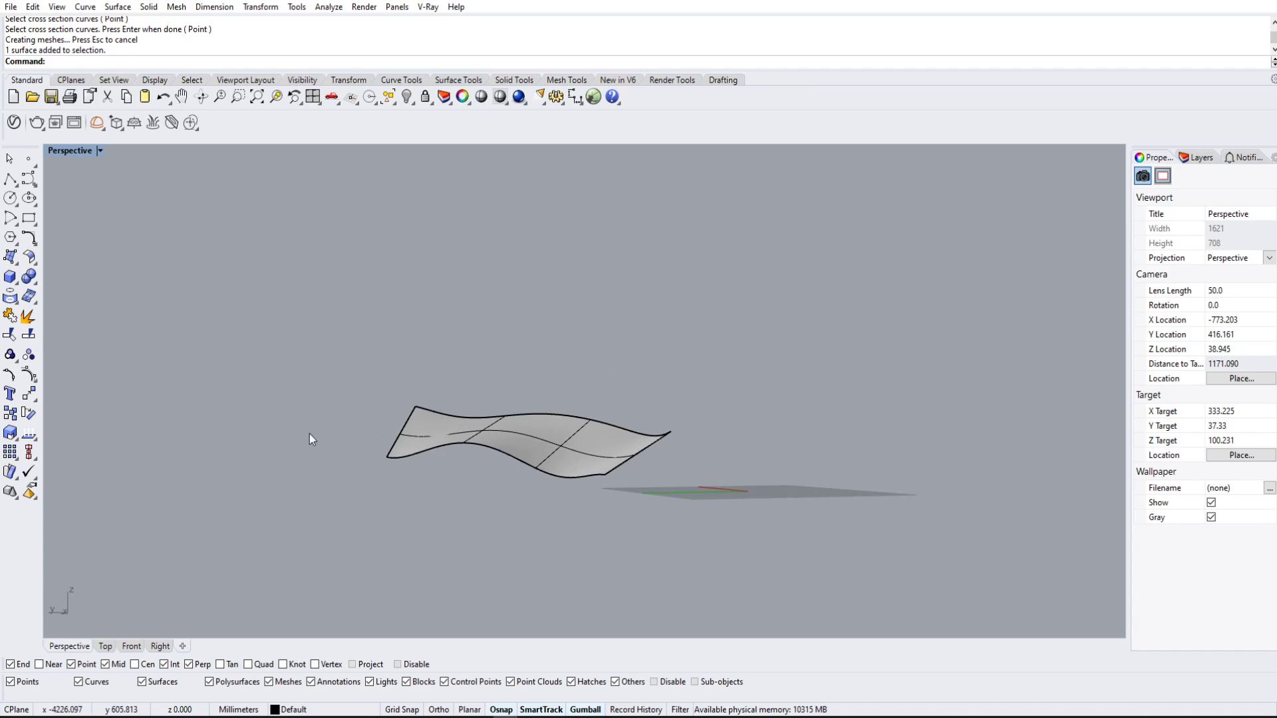
{"action": "right_click_drag", "start_coordinate": [309, 437], "coordinate": [740, 447]}
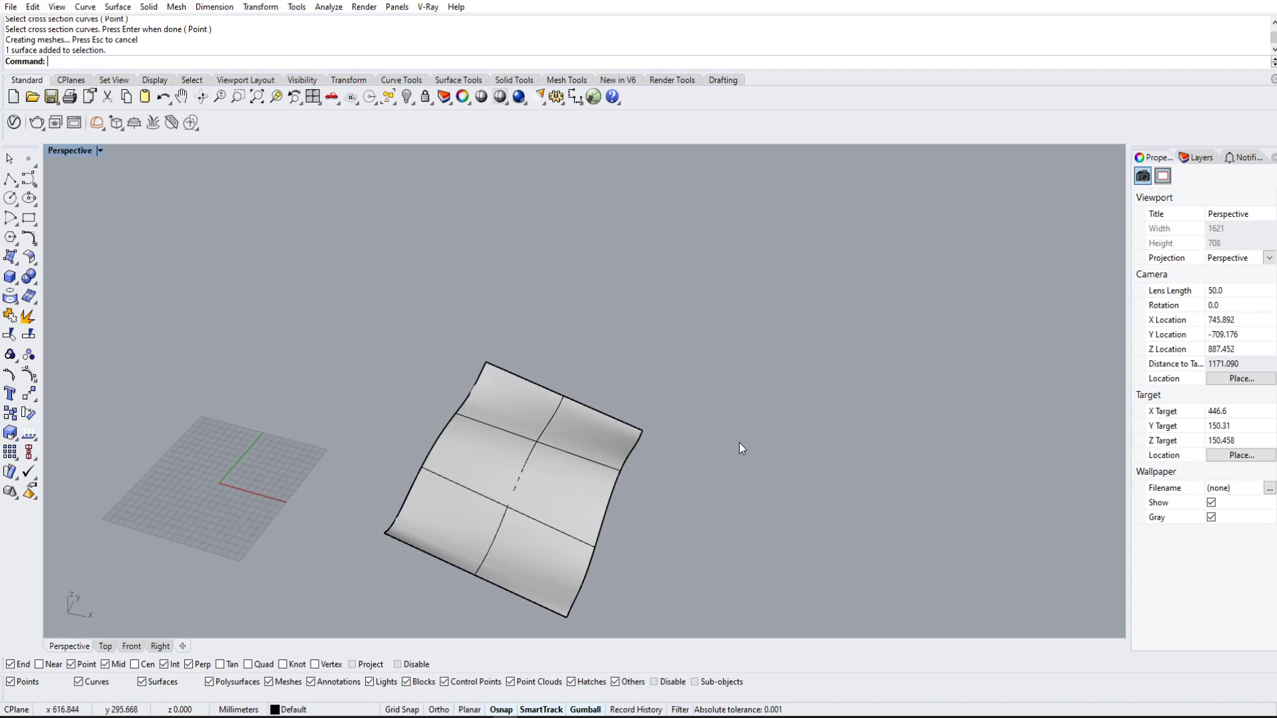
{"action": "left_click", "coordinate": [612, 457]}
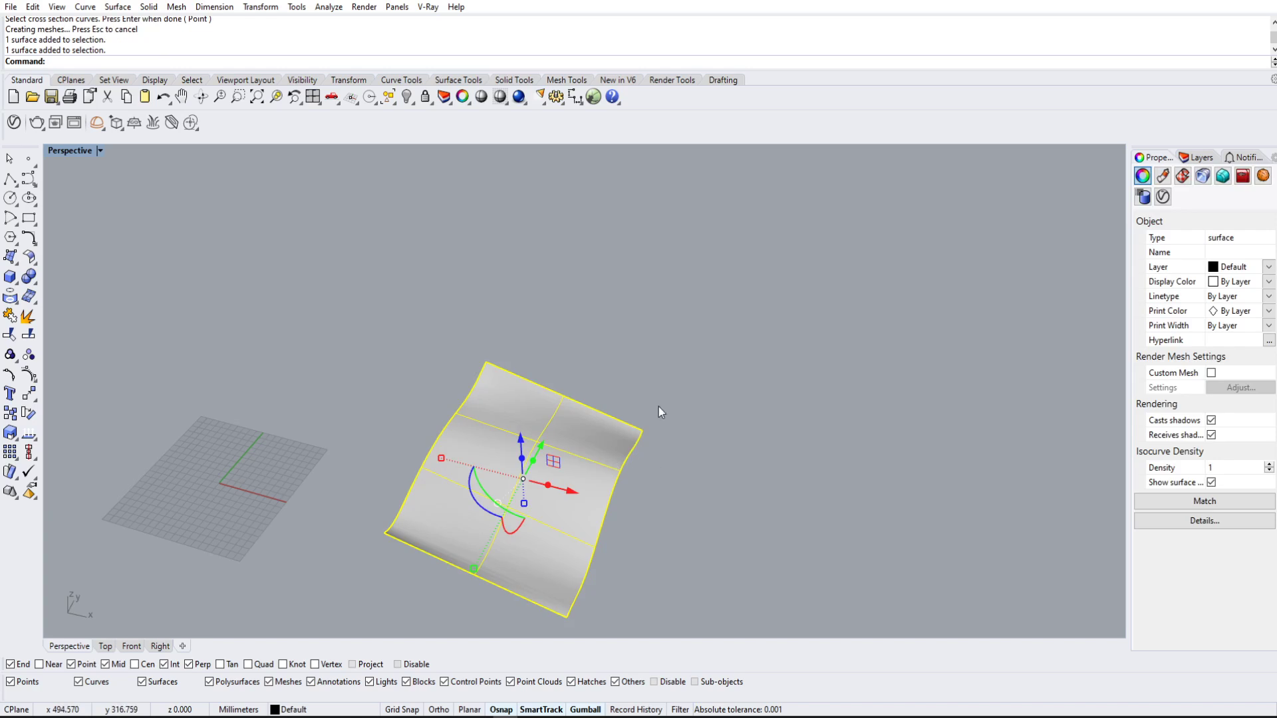
{"action": "key", "text": "Delete"}
{"action": "left_click", "coordinate": [472, 575]}
{"action": "key", "text": "Delete"}
- Try a Normal-style Loft between the two wavy curves with Do not simplify, and cancel it after previewing the surface
{"action": "scroll", "coordinate": [568, 417], "scroll_direction": "down", "scroll_amount": 5}
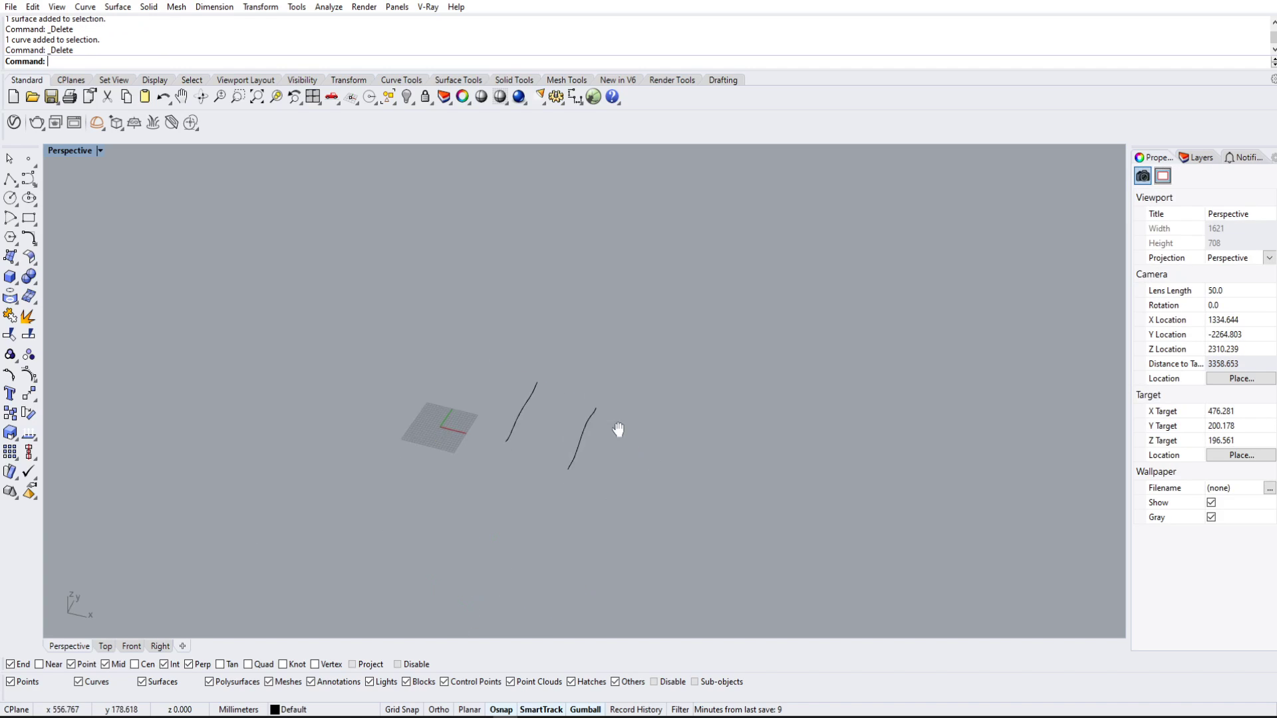
{"action": "right_click_drag", "start_coordinate": [616, 427], "coordinate": [785, 339]}
{"action": "right_click_drag", "start_coordinate": [661, 395], "coordinate": [630, 439]}
{"action": "scroll", "coordinate": [611, 362], "scroll_direction": "up", "scroll_amount": 16}
{"action": "scroll", "coordinate": [628, 442], "scroll_direction": "down", "scroll_amount": 5}
{"action": "right_click_drag", "start_coordinate": [627, 450], "coordinate": [627, 365], "text": "shift"}
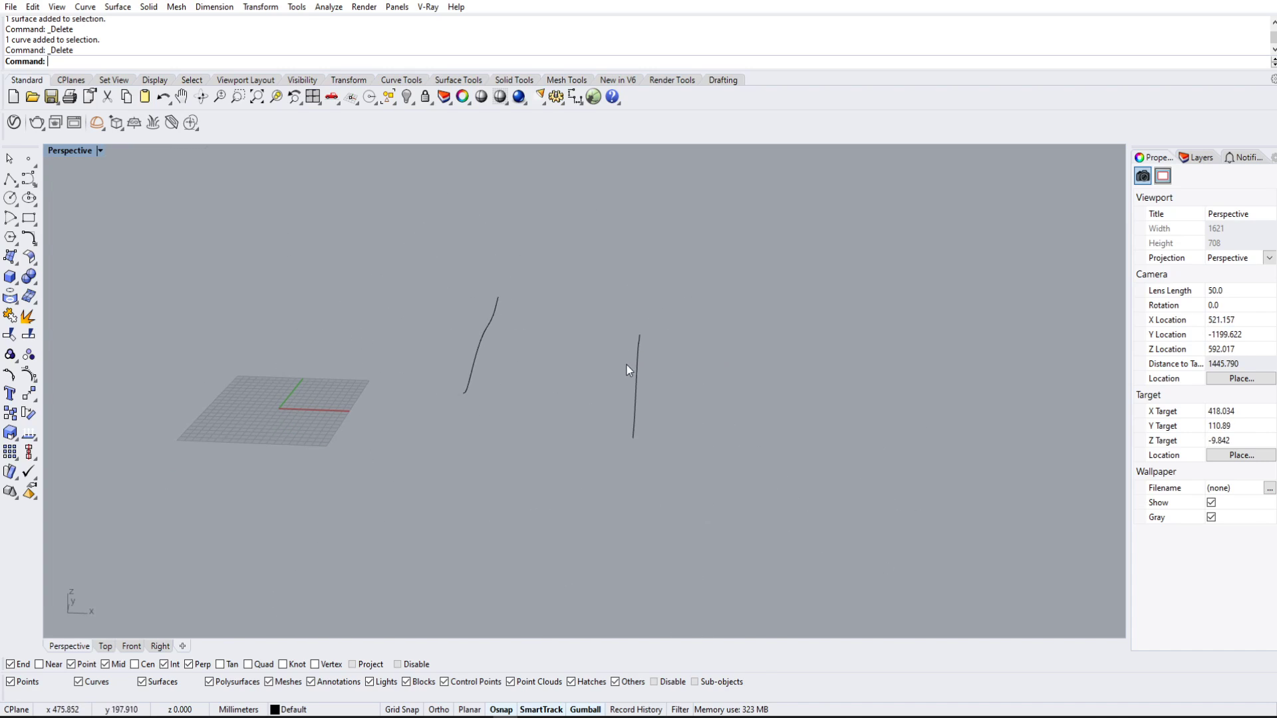
{"action": "left_click", "coordinate": [636, 381]}
{"action": "left_click", "coordinate": [484, 337], "text": "shift"}
{"action": "type", "text": "Loft"}
{"action": "key", "text": "Return"}
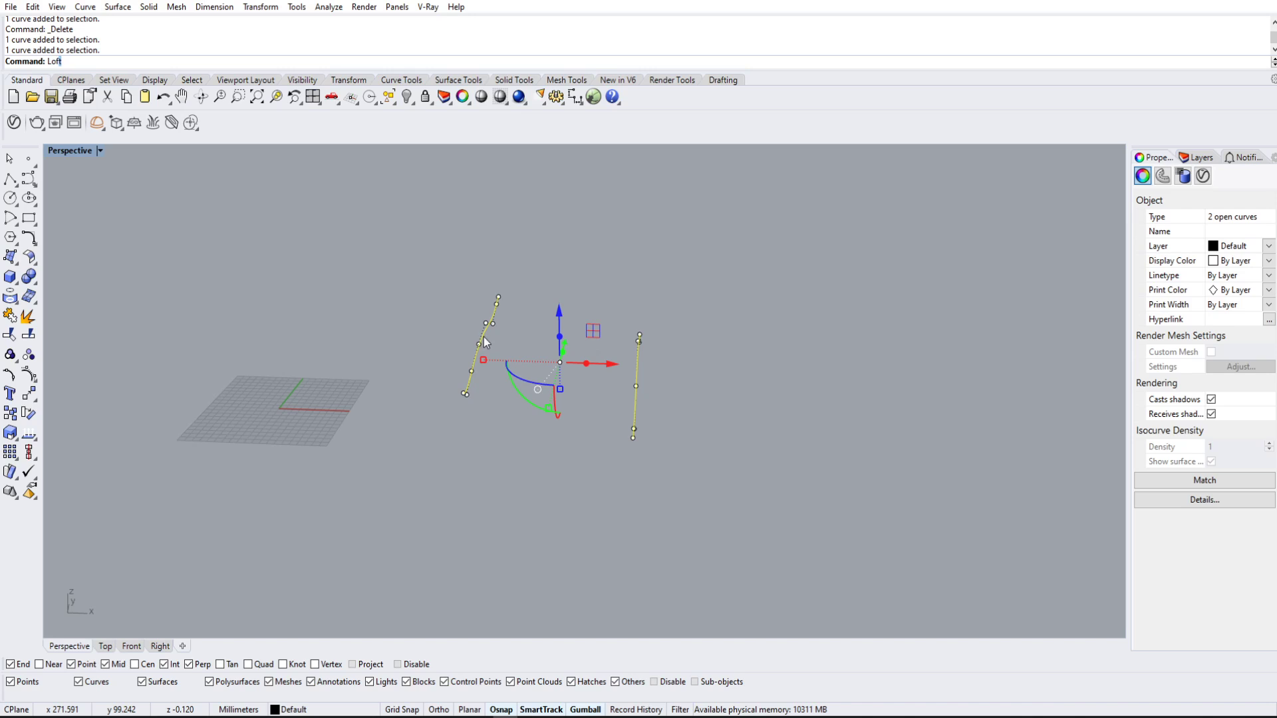
{"action": "right_click_drag", "start_coordinate": [536, 326], "coordinate": [686, 461]}
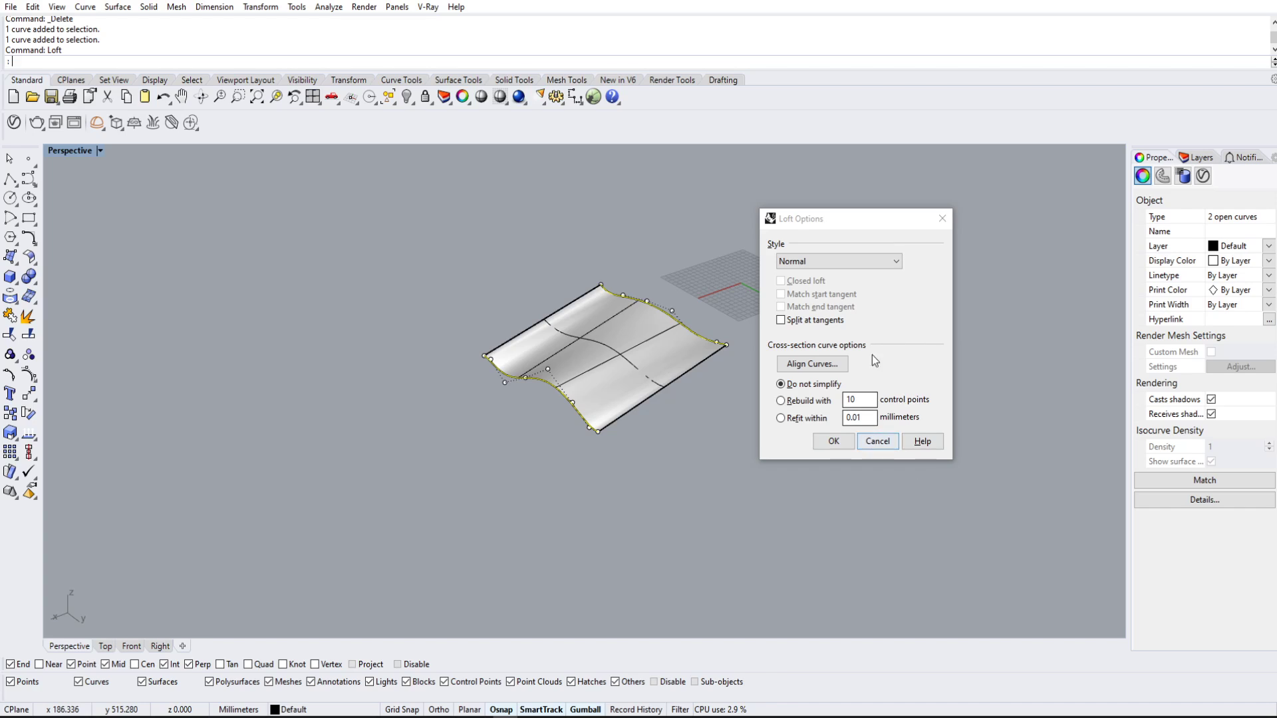
{"action": "left_click_drag", "start_coordinate": [843, 220], "coordinate": [294, 214]}
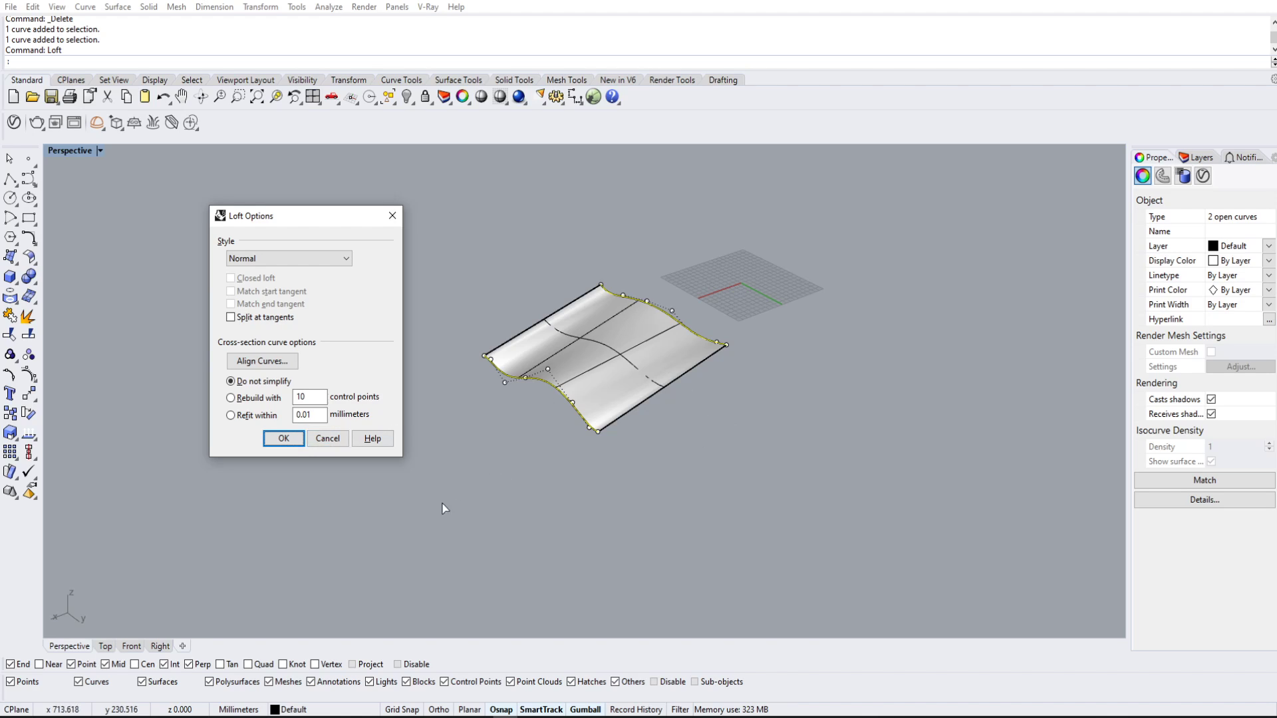
{"action": "left_click", "coordinate": [329, 438]}
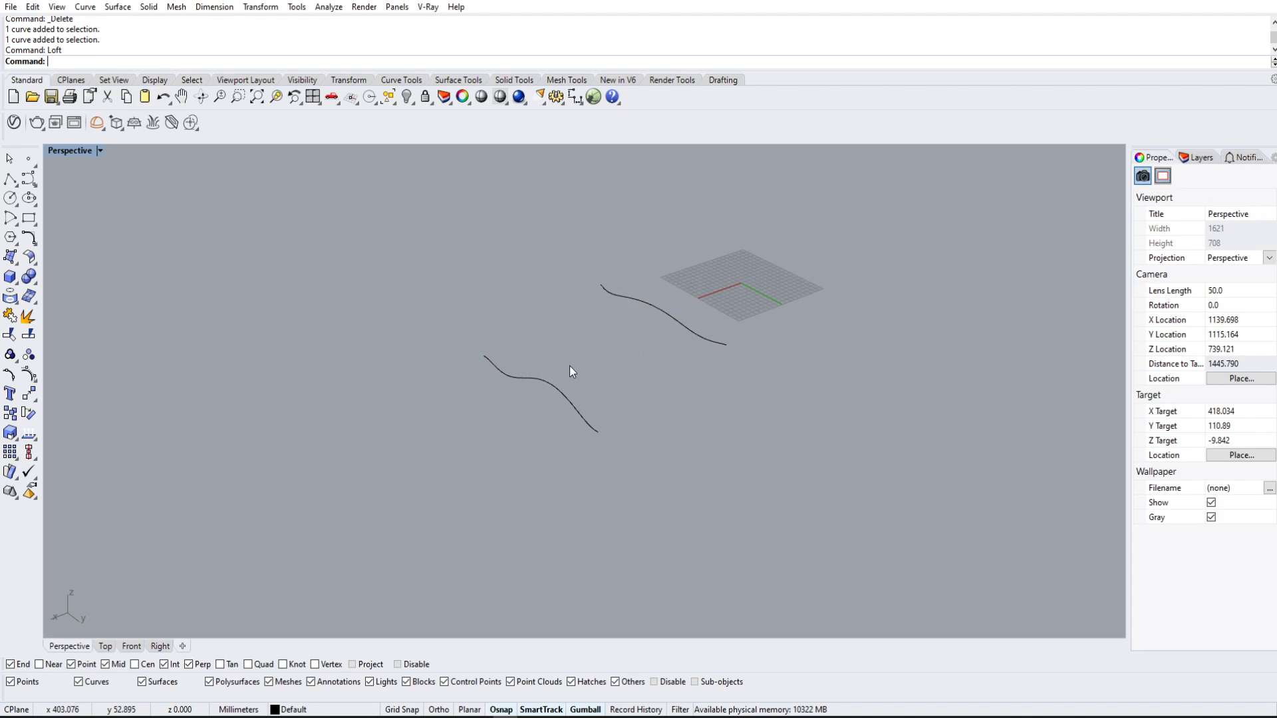
{"action": "right_click_drag", "start_coordinate": [570, 371], "coordinate": [519, 319]}
{"action": "left_click", "coordinate": [10, 180]}
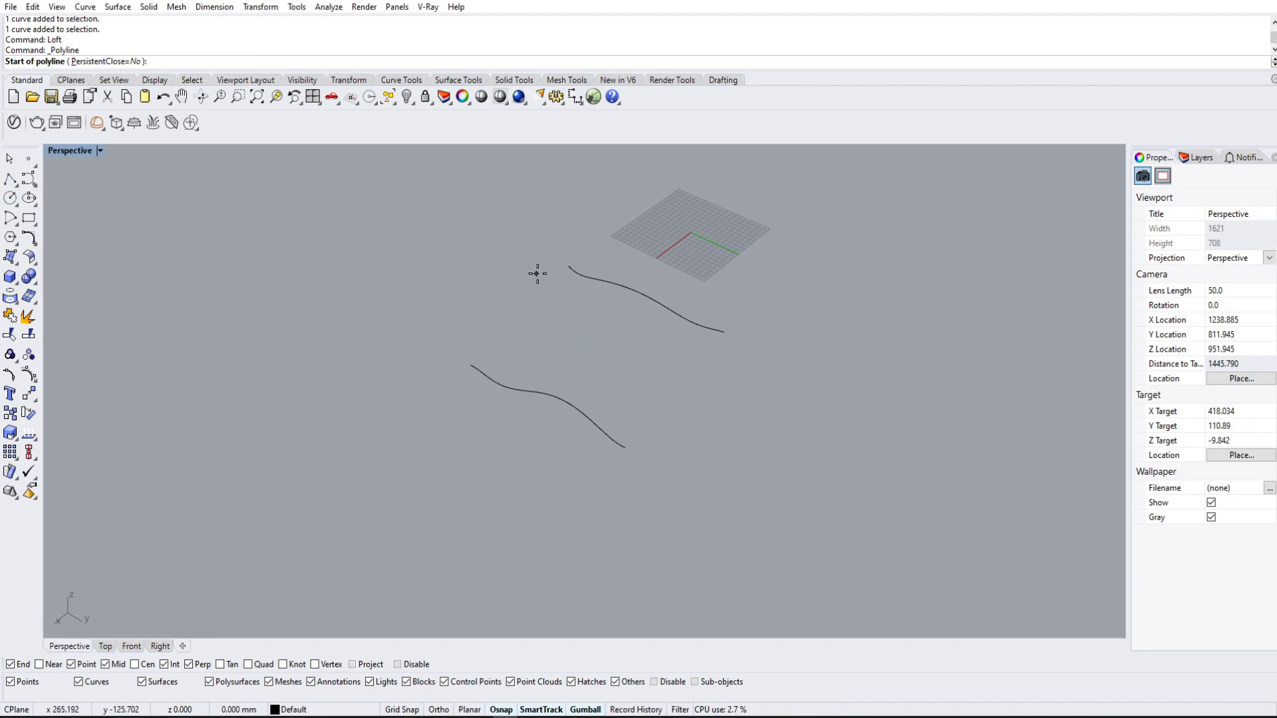
{"action": "left_click", "coordinate": [568, 267]}
{"action": "left_click", "coordinate": [566, 303]}
{"action": "left_click", "coordinate": [564, 321]}
{"action": "left_click", "coordinate": [549, 329]}
{"action": "left_click", "coordinate": [522, 321]}
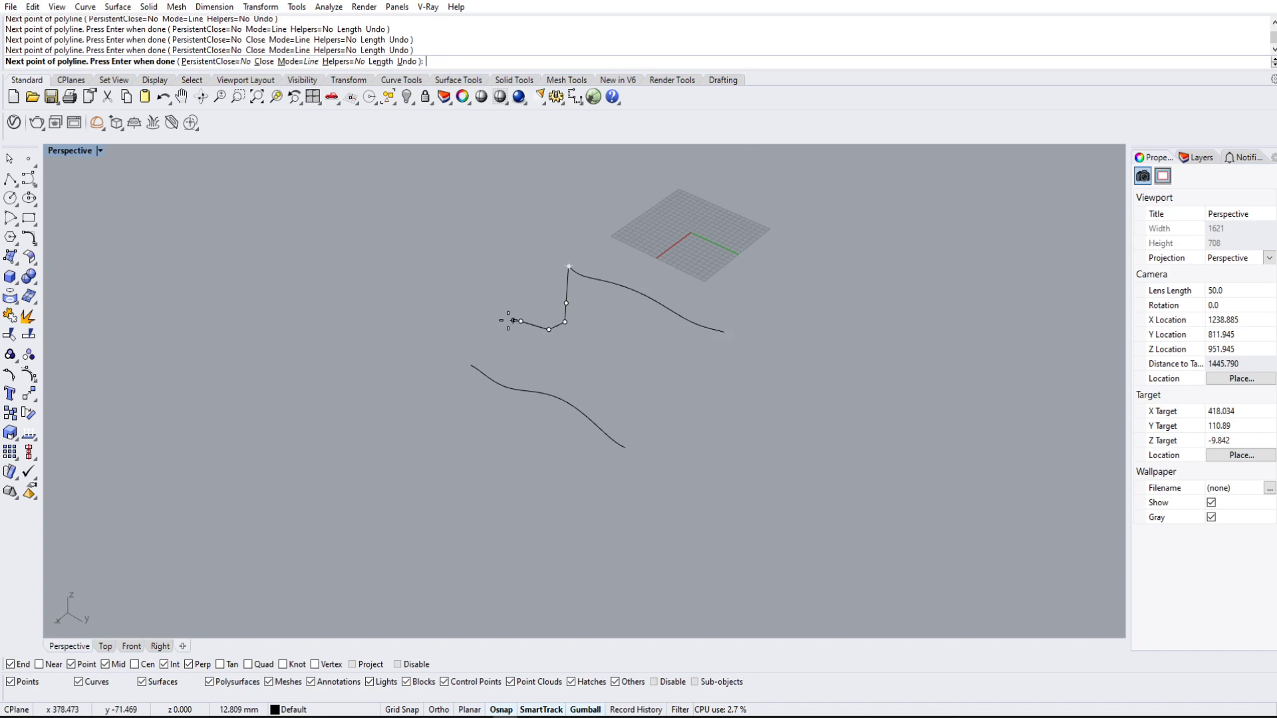
{"action": "key", "text": "Escape"}
- Draw a degree 3 control point curve with three intermediate points joining the adjacent endpoints of the two wavy curves
{"action": "left_click", "coordinate": [28, 180]}
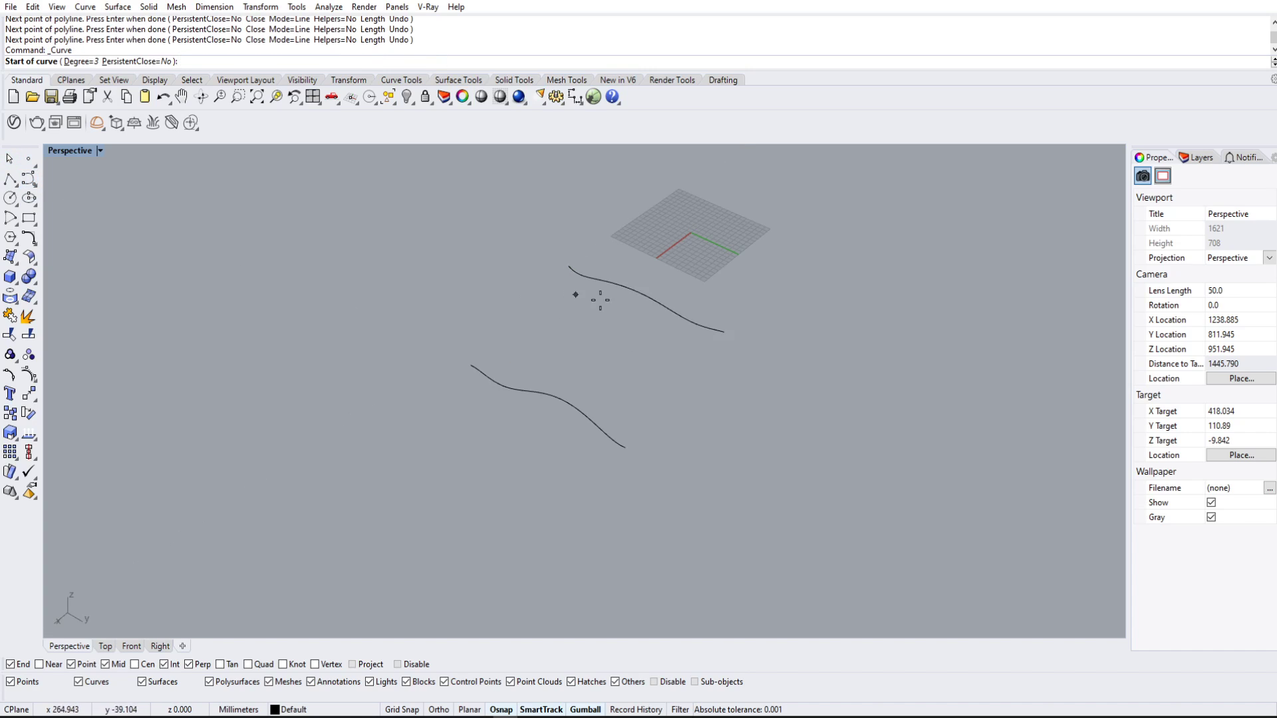
{"action": "left_click", "coordinate": [569, 267]}
{"action": "left_click", "coordinate": [557, 315]}
{"action": "left_click", "coordinate": [537, 350]}
{"action": "left_click", "coordinate": [500, 345]}
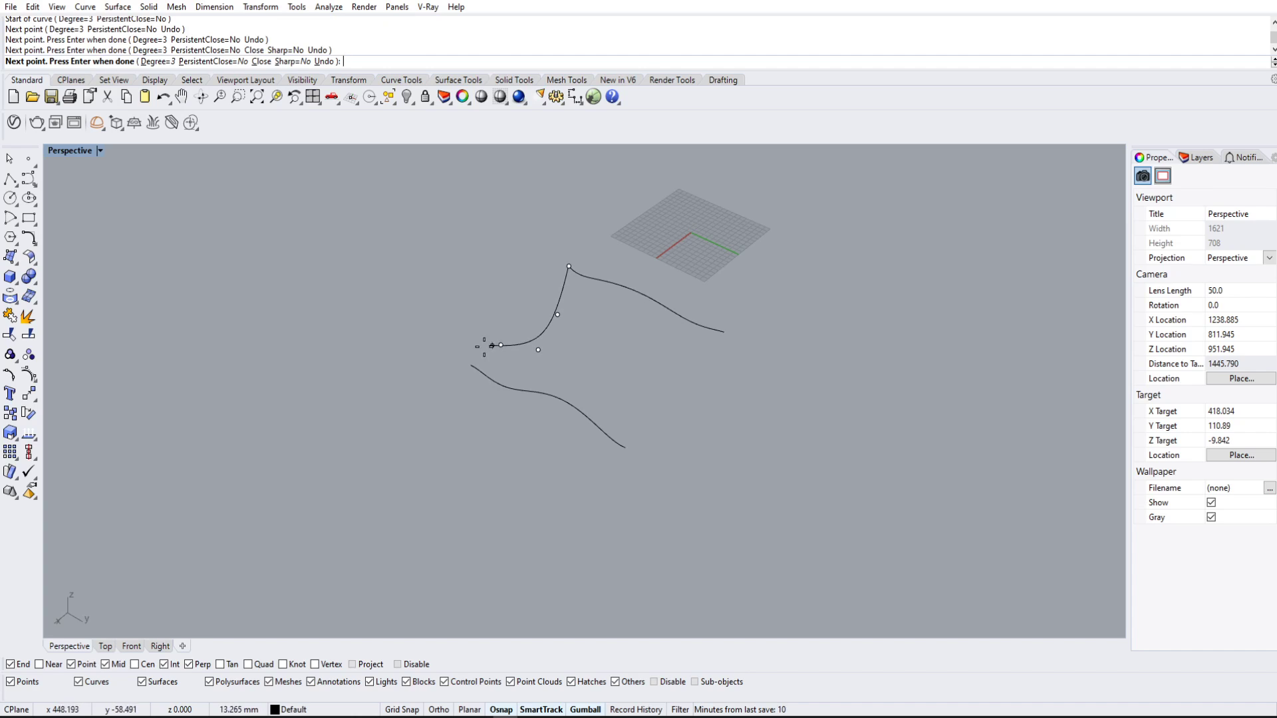
{"action": "left_click", "coordinate": [471, 364]}
{"action": "key", "text": "Return"}
{"action": "right_click_drag", "start_coordinate": [671, 366], "coordinate": [715, 405]}
{"action": "type", "text": "Swee"}
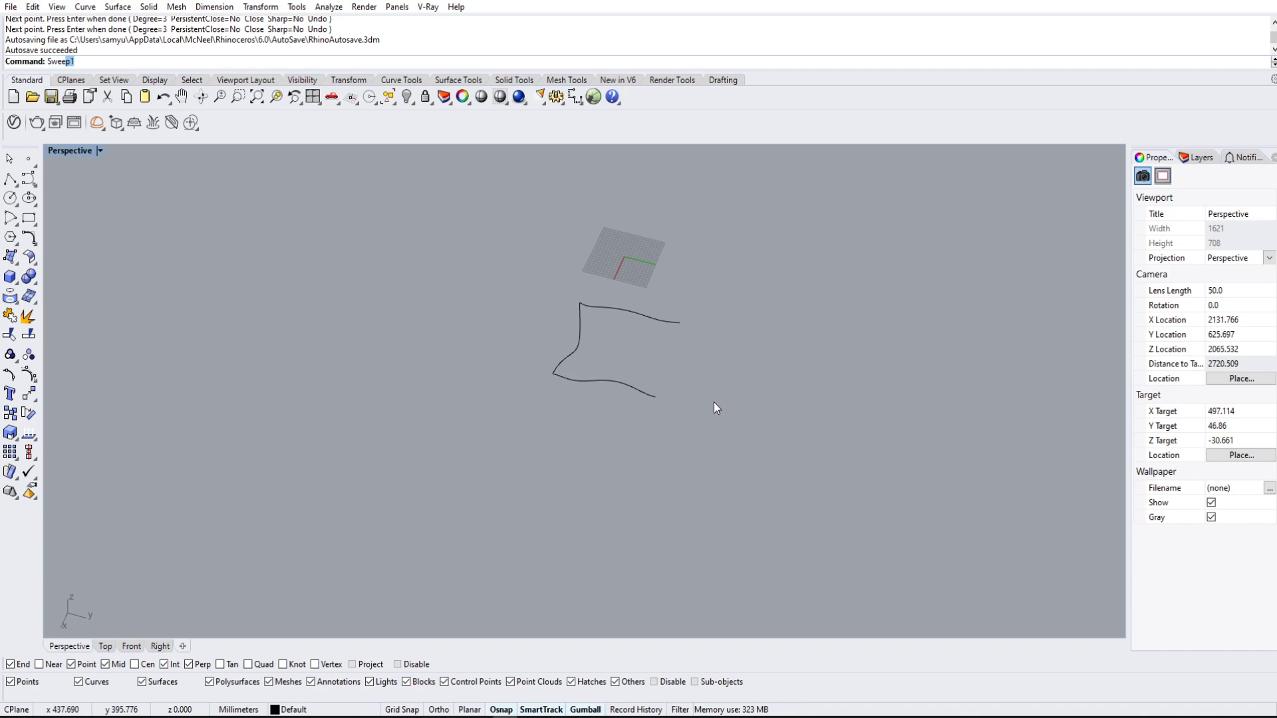
{"action": "type", "text": "p2"}
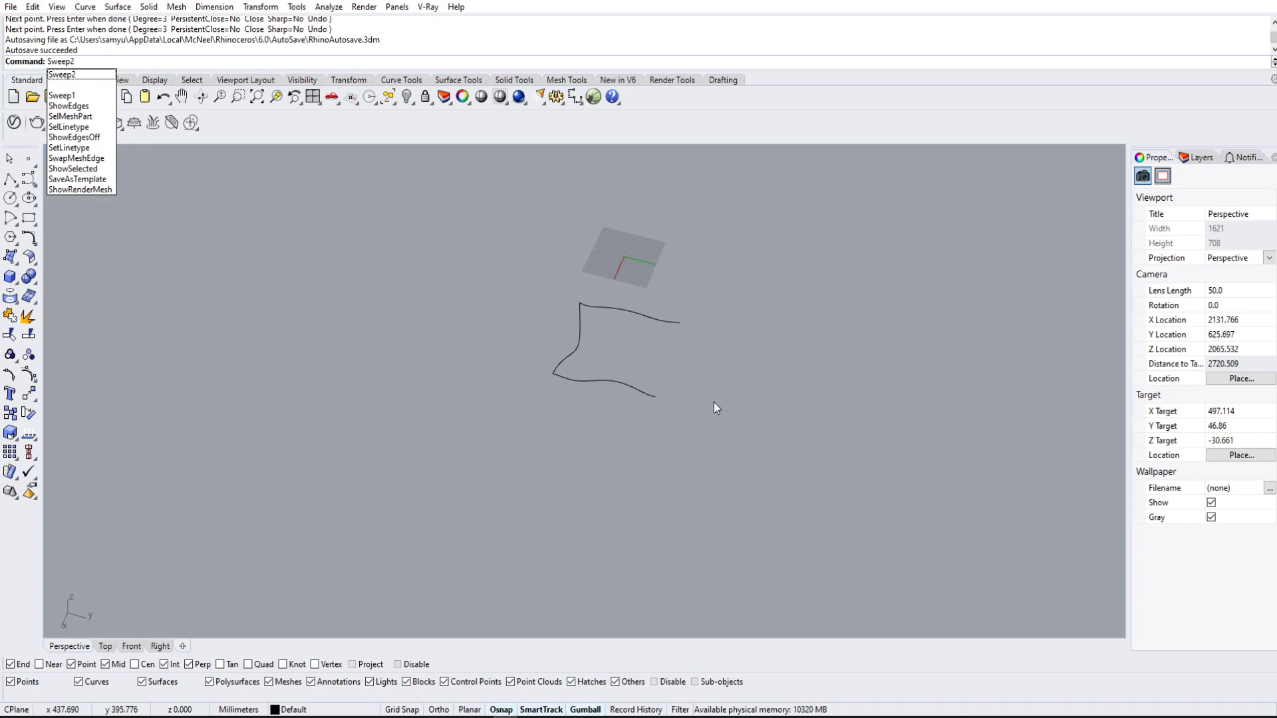
{"action": "key", "text": "Return"}
{"action": "left_click", "coordinate": [631, 312]}
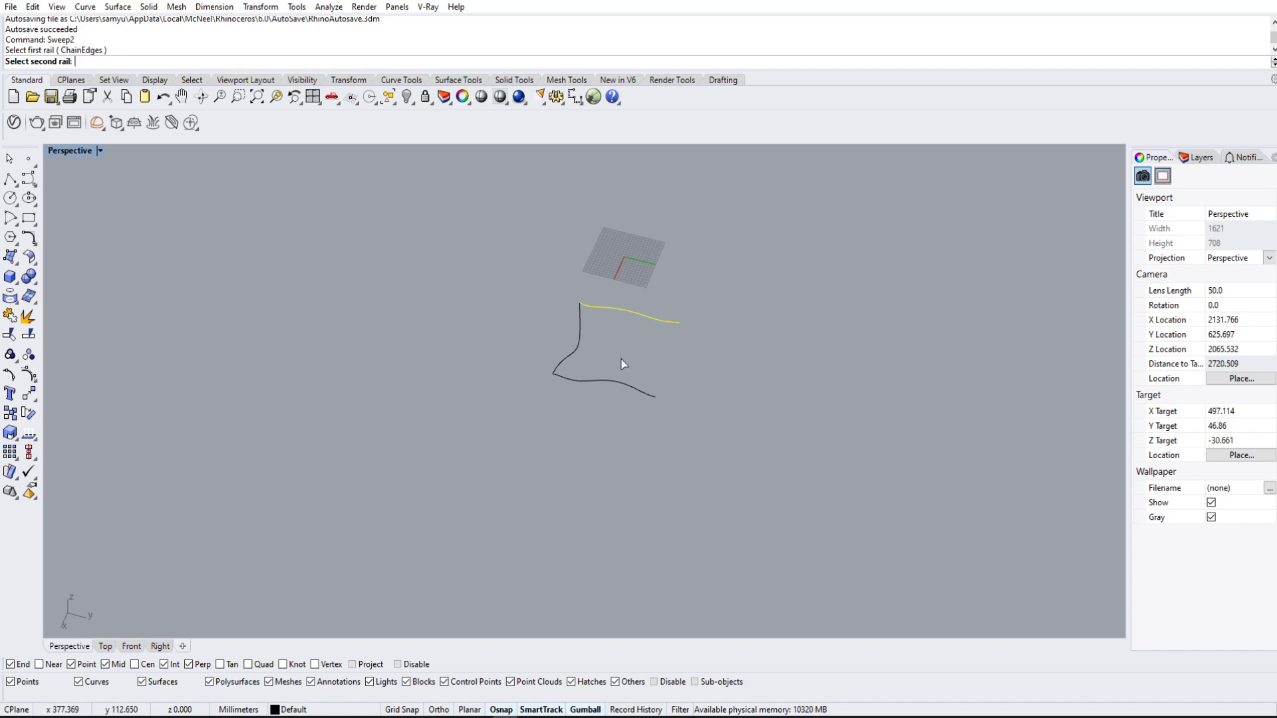
{"action": "left_click", "coordinate": [611, 381]}
{"action": "key", "text": "Escape"}
- Preview a Sweep2 with the wavy curves as rails and the curved cross section unchanged, then cancel it and undo the cross-section curve
{"action": "right_click_drag", "start_coordinate": [612, 384], "coordinate": [590, 346]}
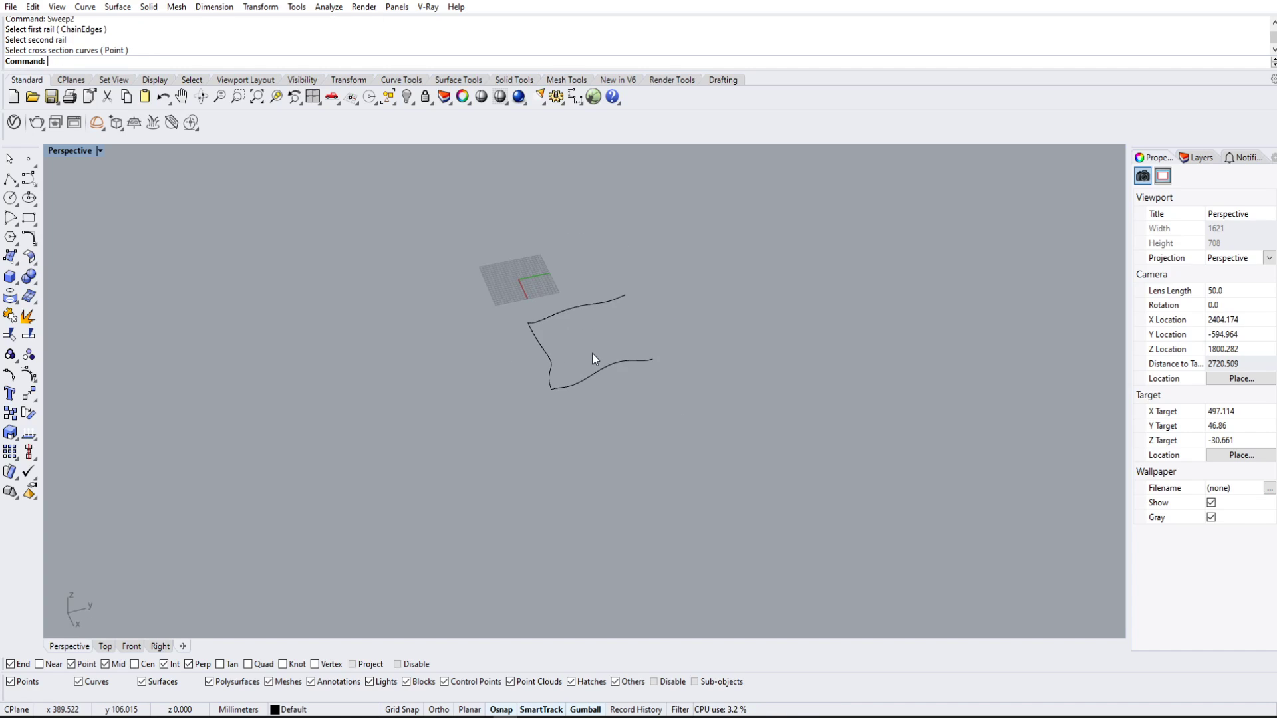
{"action": "scroll", "coordinate": [492, 339], "scroll_direction": "up", "scroll_amount": 4}
{"action": "right_click_drag", "start_coordinate": [705, 351], "coordinate": [642, 352]}
{"action": "right_click", "coordinate": [642, 352]}
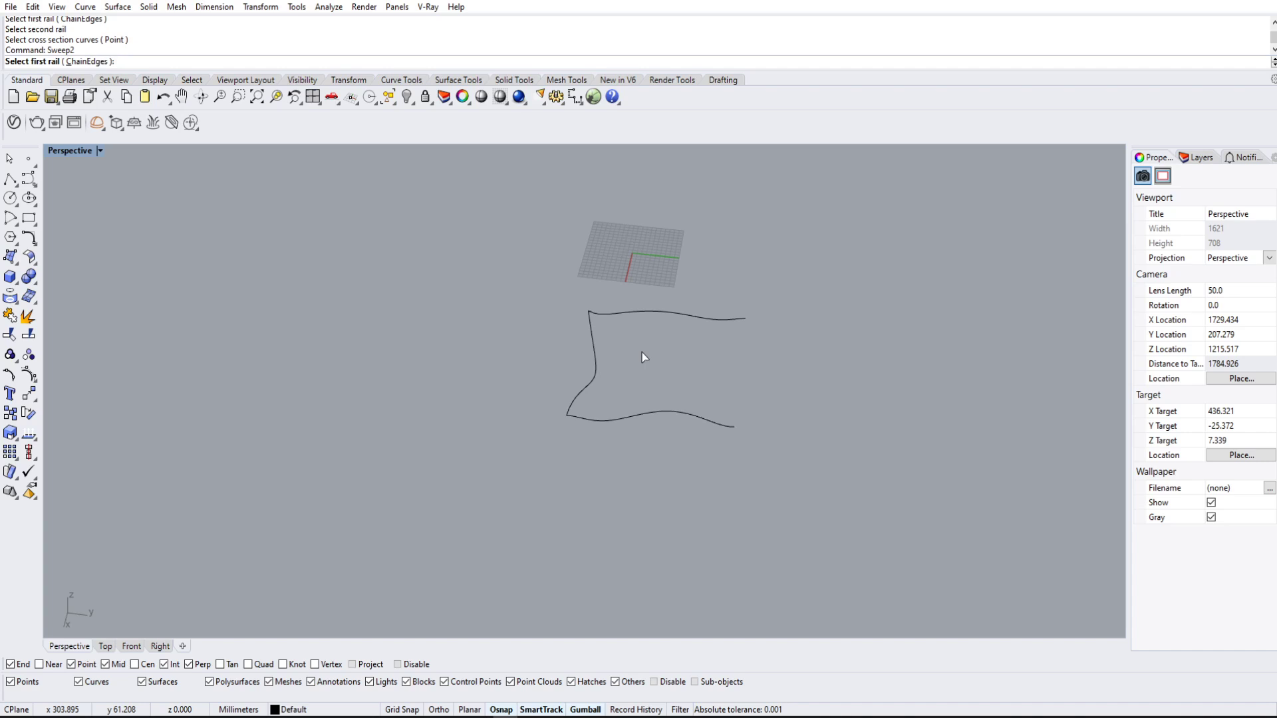
{"action": "left_click", "coordinate": [668, 315]}
{"action": "left_click", "coordinate": [649, 404]}
{"action": "left_click", "coordinate": [594, 371]}
{"action": "key", "text": "Return"}
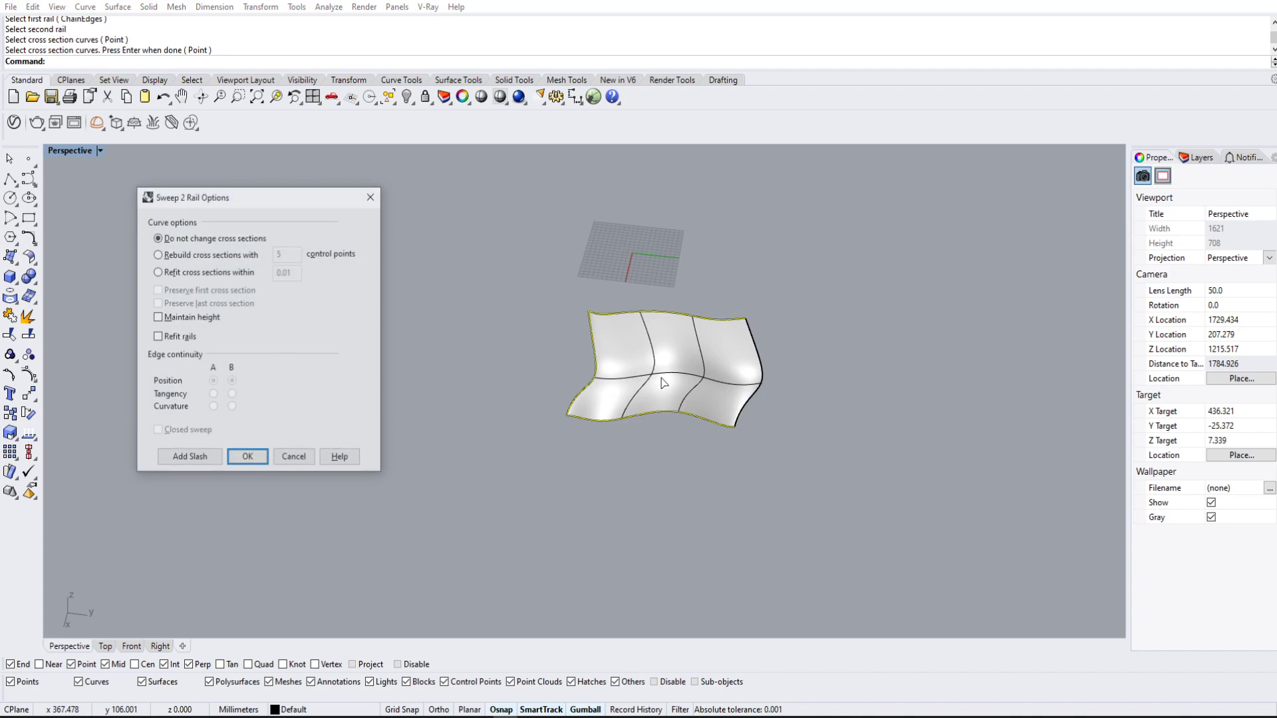
{"action": "right_click_drag", "start_coordinate": [663, 382], "coordinate": [601, 367]}
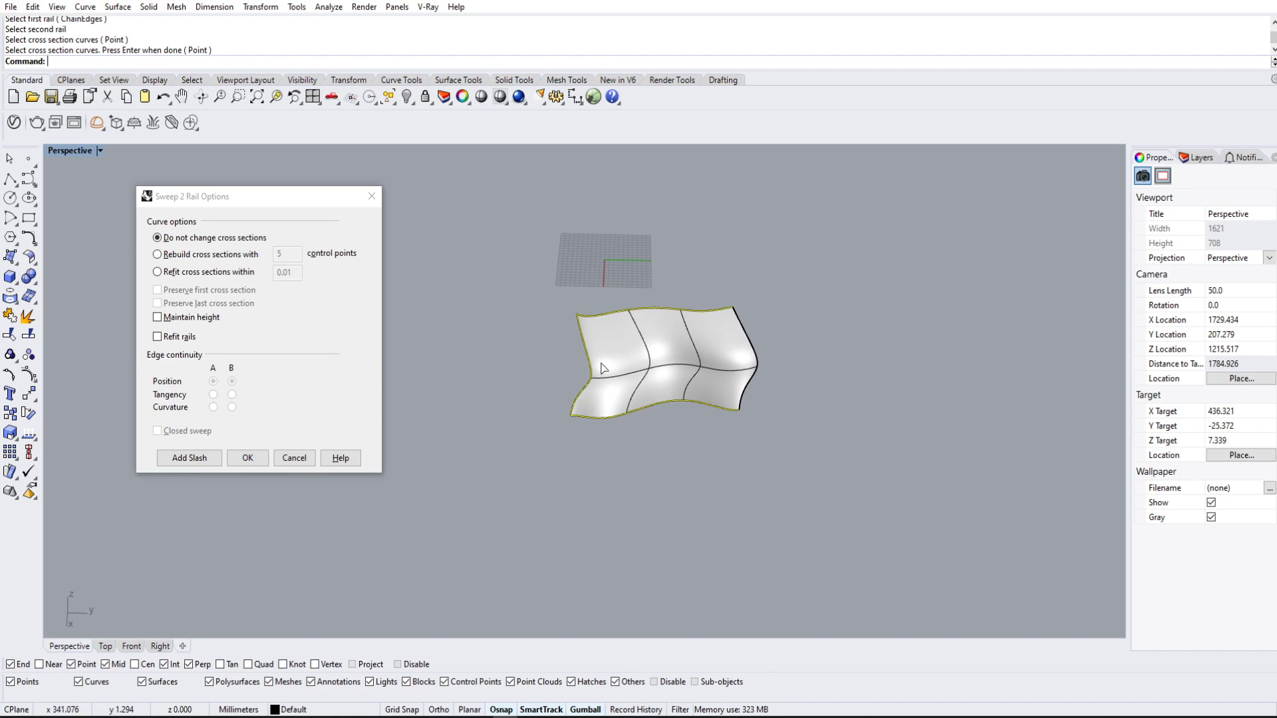
{"action": "scroll", "coordinate": [602, 371], "scroll_direction": "up", "scroll_amount": 4}
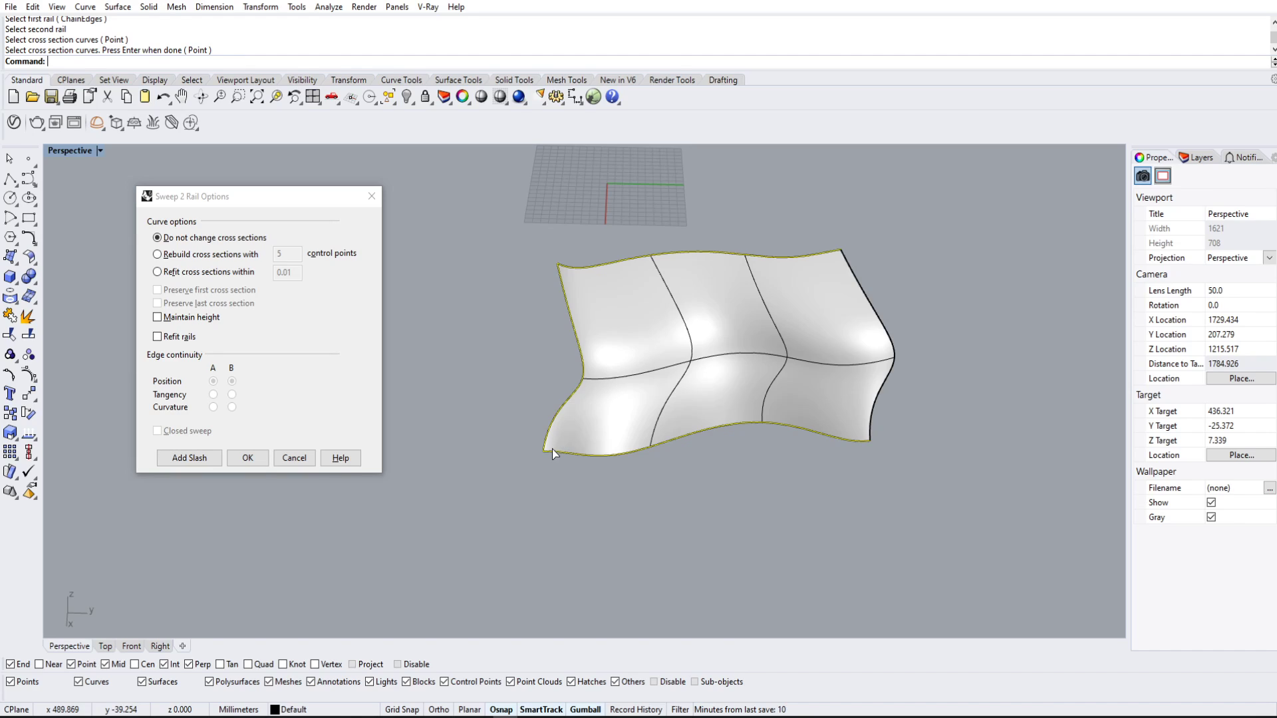
{"action": "left_click", "coordinate": [294, 458]}
{"action": "key", "text": "ctrl+z"}
- Try a Normal-style Loft with Do not simplify between the two wavy curves, inspect its straight sides, and cancel it
{"action": "left_click", "coordinate": [671, 252]}
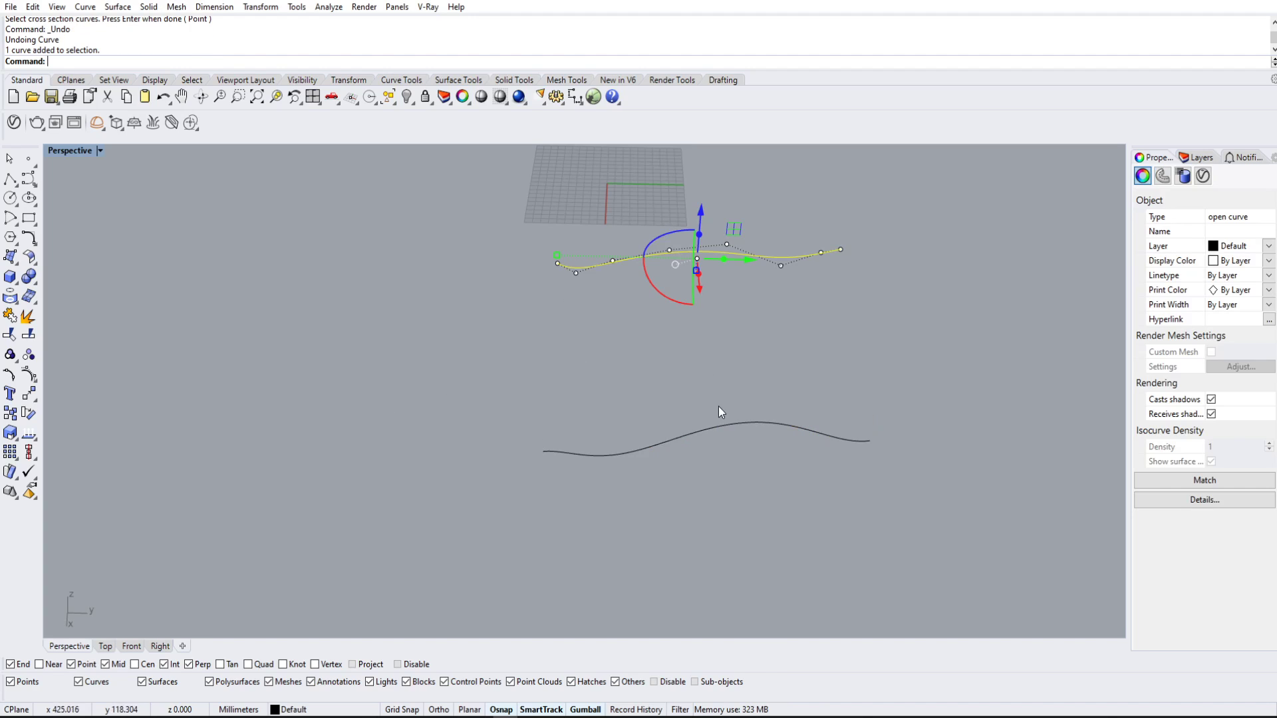
{"action": "left_click", "coordinate": [725, 423], "text": "shift"}
{"action": "type", "text": "loft"}
{"action": "key", "text": "Return"}
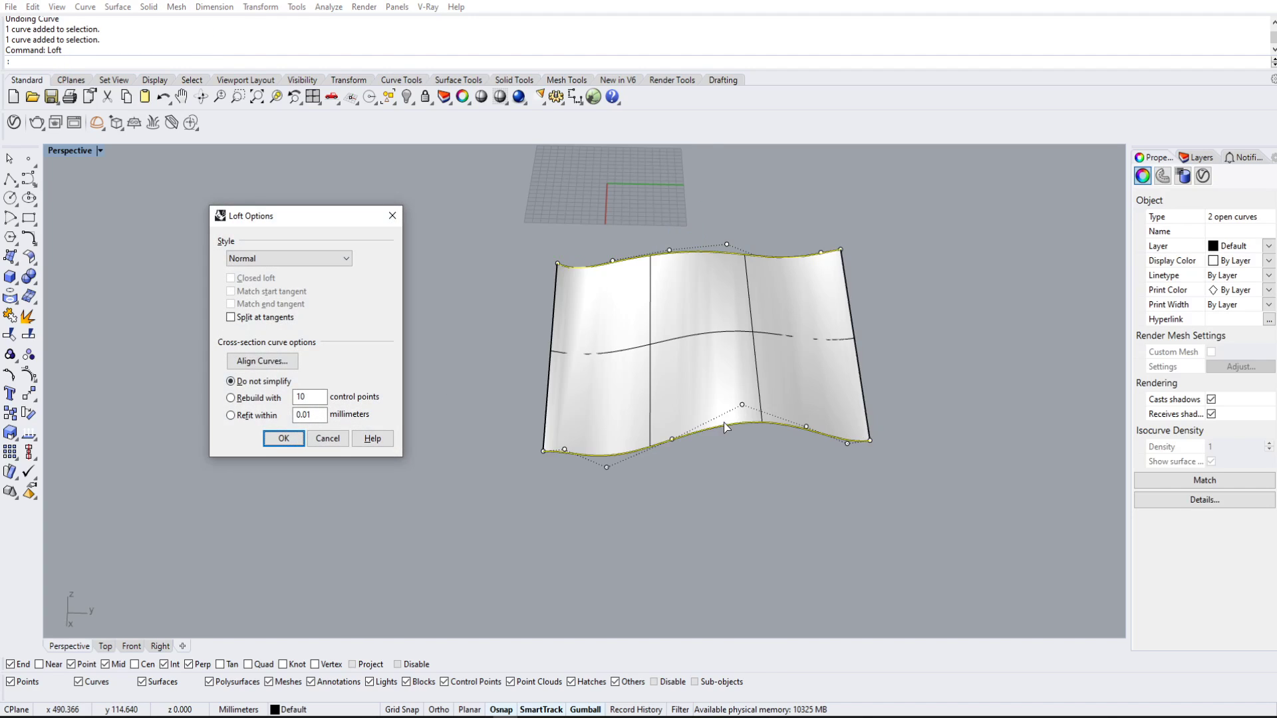
{"action": "right_click_drag", "start_coordinate": [574, 340], "coordinate": [868, 363]}
{"action": "right_click_drag", "start_coordinate": [534, 417], "coordinate": [806, 501]}
{"action": "right_click_drag", "start_coordinate": [692, 552], "coordinate": [915, 433]}
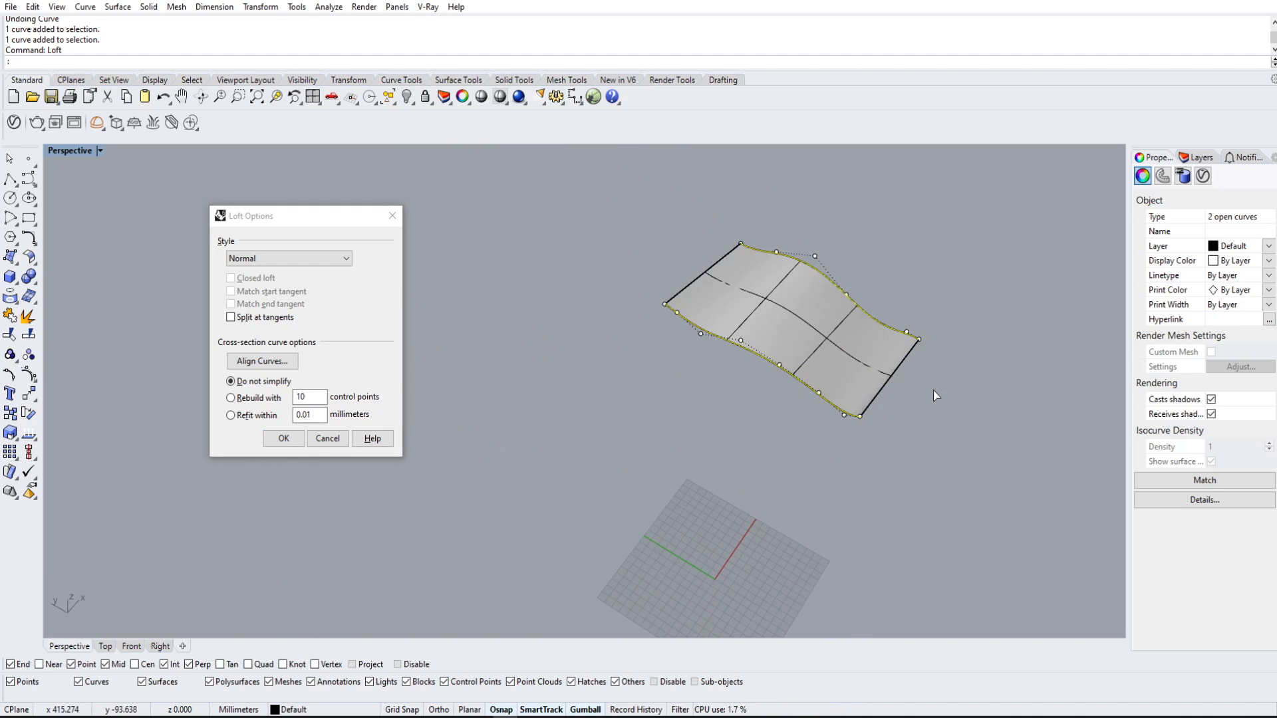
{"action": "right_click_drag", "start_coordinate": [932, 390], "coordinate": [871, 398]}
{"action": "left_click", "coordinate": [325, 440]}
- Shift the wavy curve farther from the grid lengthwise relative to the other one
{"action": "right_click_drag", "start_coordinate": [1024, 307], "coordinate": [812, 315]}
{"action": "left_click", "coordinate": [812, 317]}
{"action": "right_click_drag", "start_coordinate": [782, 497], "coordinate": [834, 326], "text": "shift"}
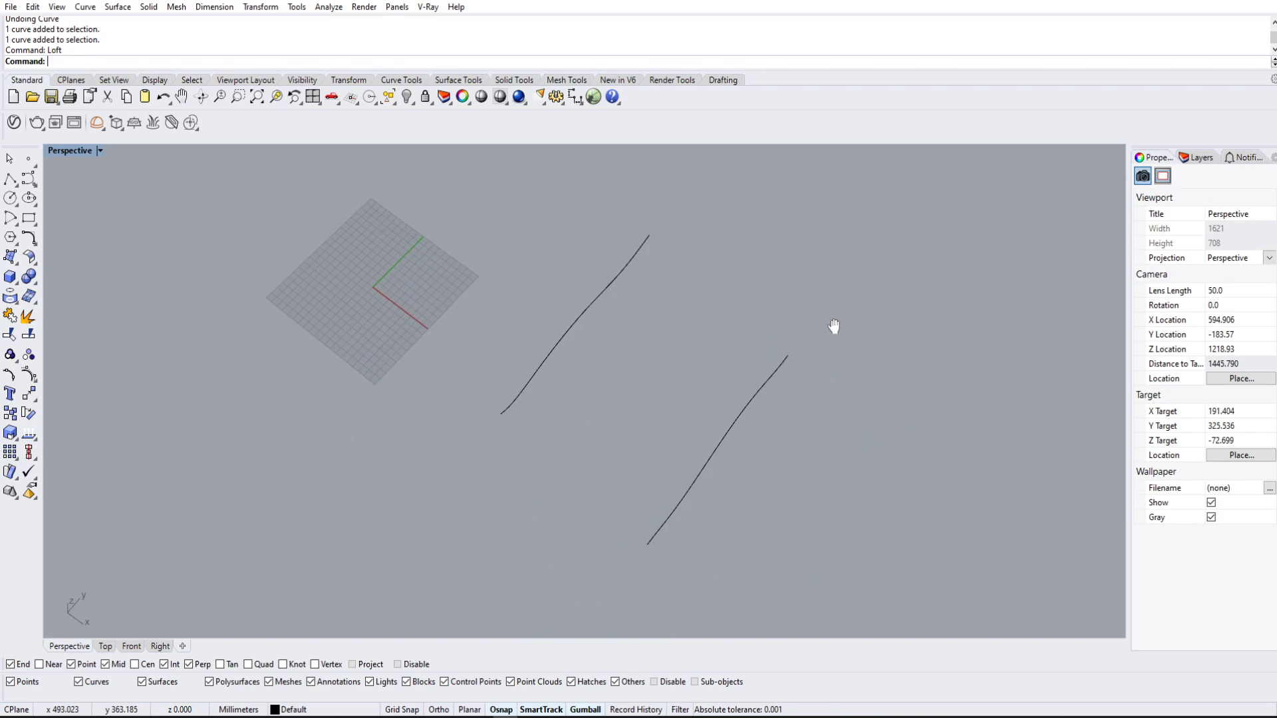
{"action": "left_click", "coordinate": [766, 381]}
{"action": "right_click_drag", "start_coordinate": [794, 404], "coordinate": [745, 354]}
{"action": "left_click_drag", "start_coordinate": [702, 375], "coordinate": [767, 354]}
{"action": "key", "text": "Escape"}
- Preview a Normal-style Loft between the two staggered wavy curves with Do not simplify, then cancel it
{"action": "right_click_drag", "start_coordinate": [879, 262], "coordinate": [664, 373]}
{"action": "left_click_drag", "start_coordinate": [679, 470], "coordinate": [436, 269]}
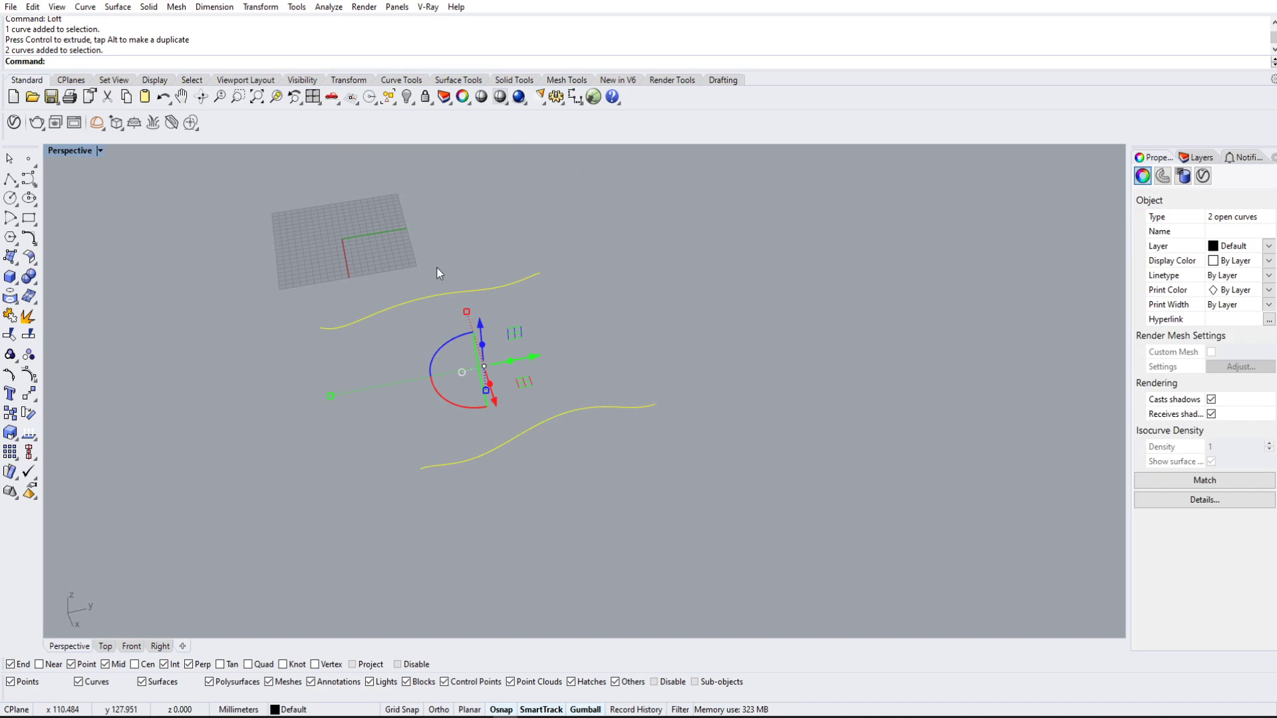
{"action": "type", "text": "loft"}
{"action": "key", "text": "Return"}
{"action": "right_click_drag", "start_coordinate": [535, 403], "coordinate": [615, 284]}
{"action": "right_click_drag", "start_coordinate": [652, 372], "coordinate": [790, 362]}
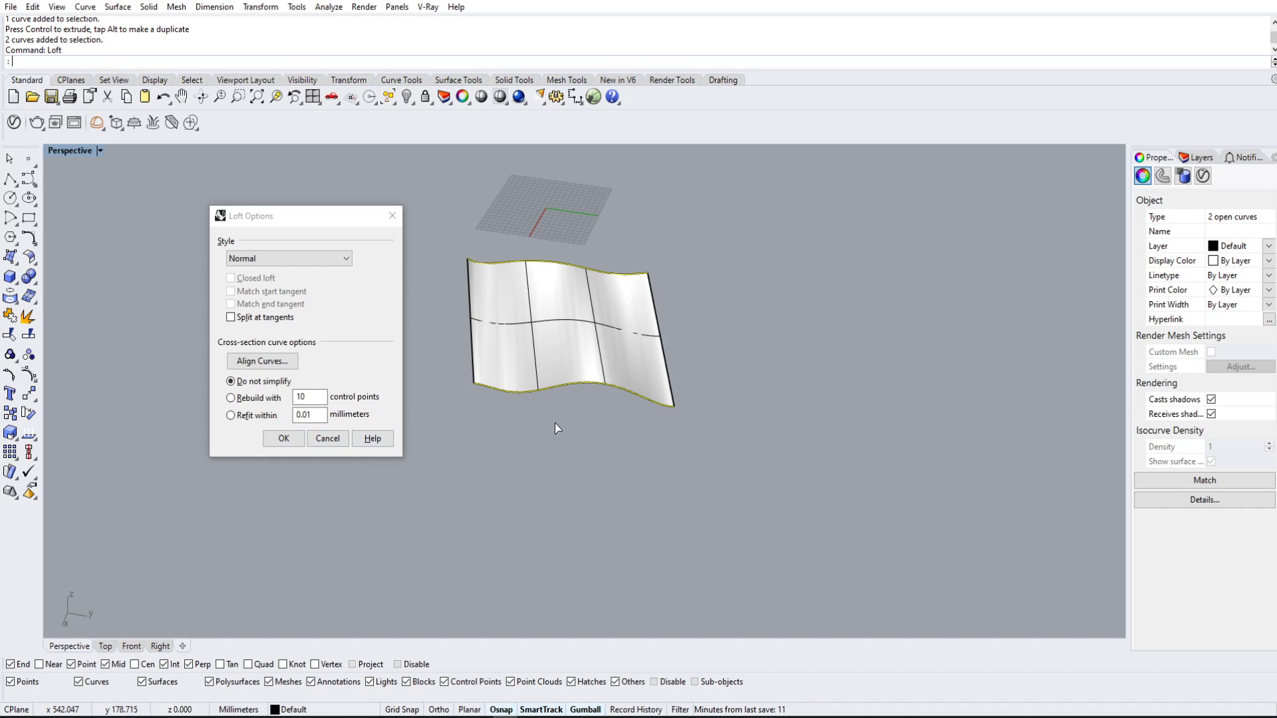
{"action": "left_click", "coordinate": [393, 216]}
- Draw a corner-to-corner rectangle on the construction plane beside the two wavy curves
{"action": "scroll", "coordinate": [657, 416], "scroll_direction": "down", "scroll_amount": 3}
{"action": "right_click_drag", "start_coordinate": [656, 417], "coordinate": [635, 436]}
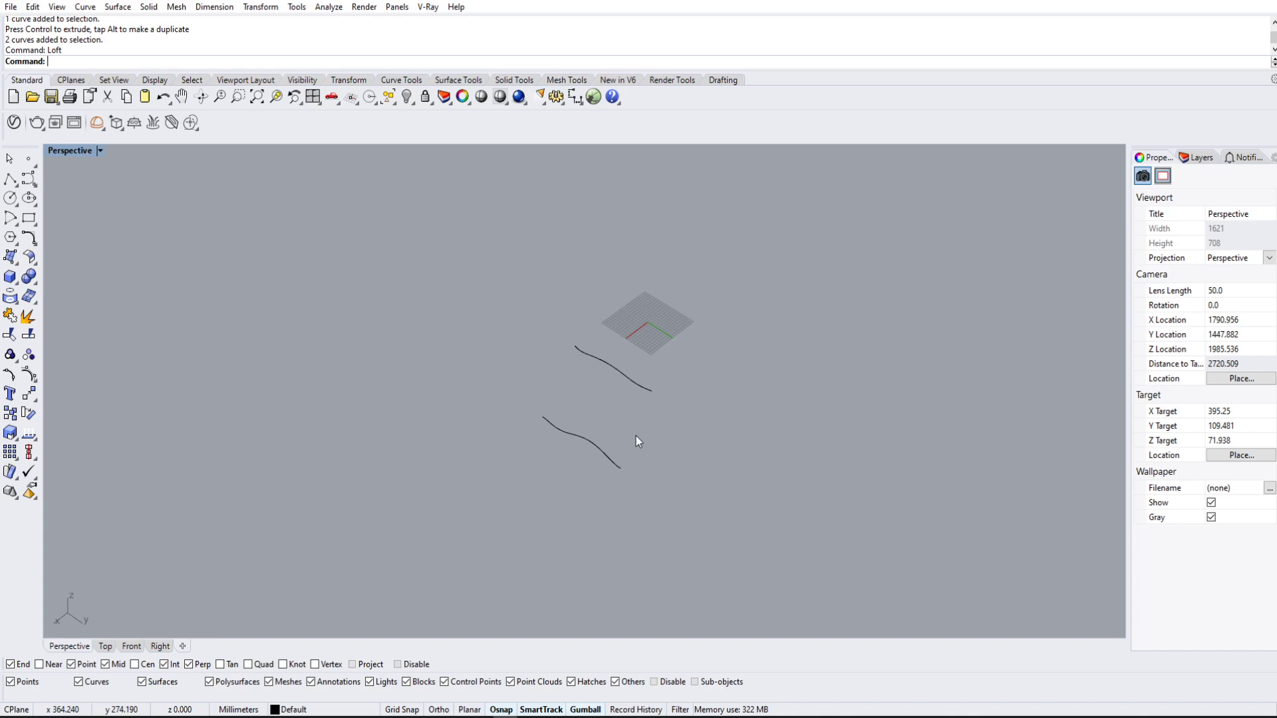
{"action": "left_click", "coordinate": [28, 218]}
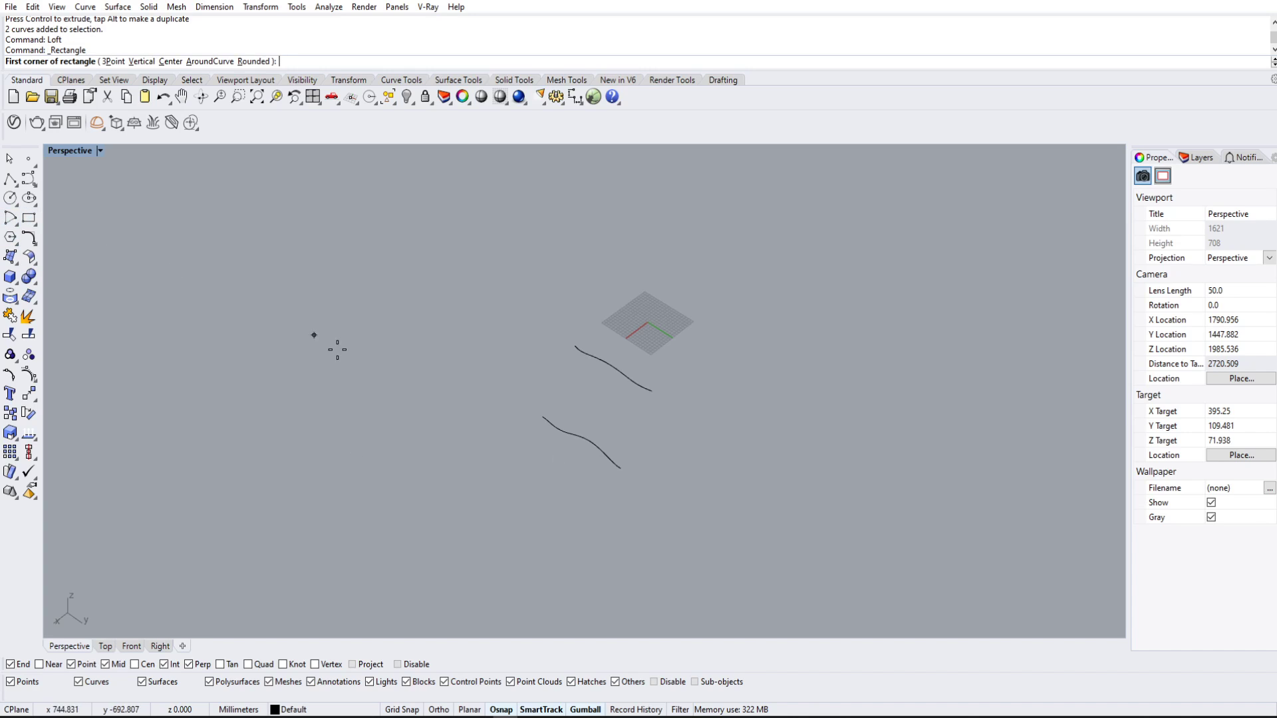
{"action": "left_click", "coordinate": [338, 394]}
{"action": "left_click", "coordinate": [491, 413]}
{"action": "left_click", "coordinate": [456, 436]}
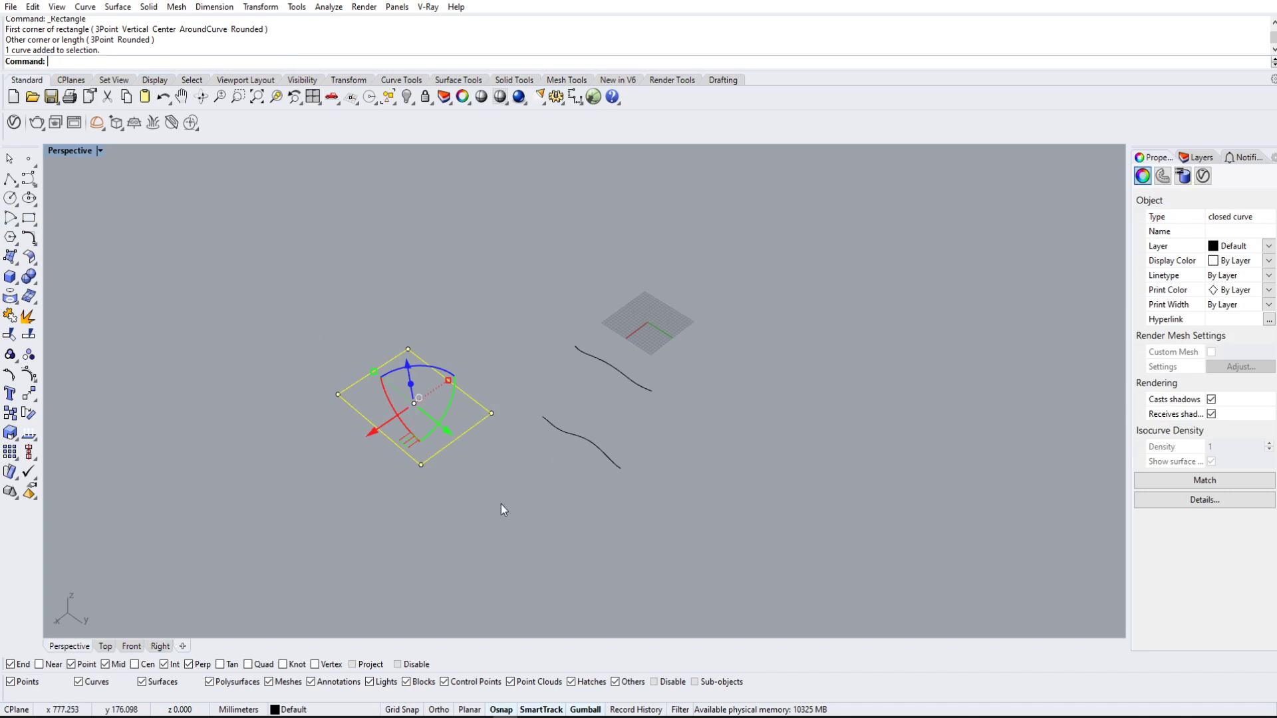
{"action": "right_click_drag", "start_coordinate": [501, 507], "coordinate": [557, 472]}
{"action": "key", "text": "Escape"}
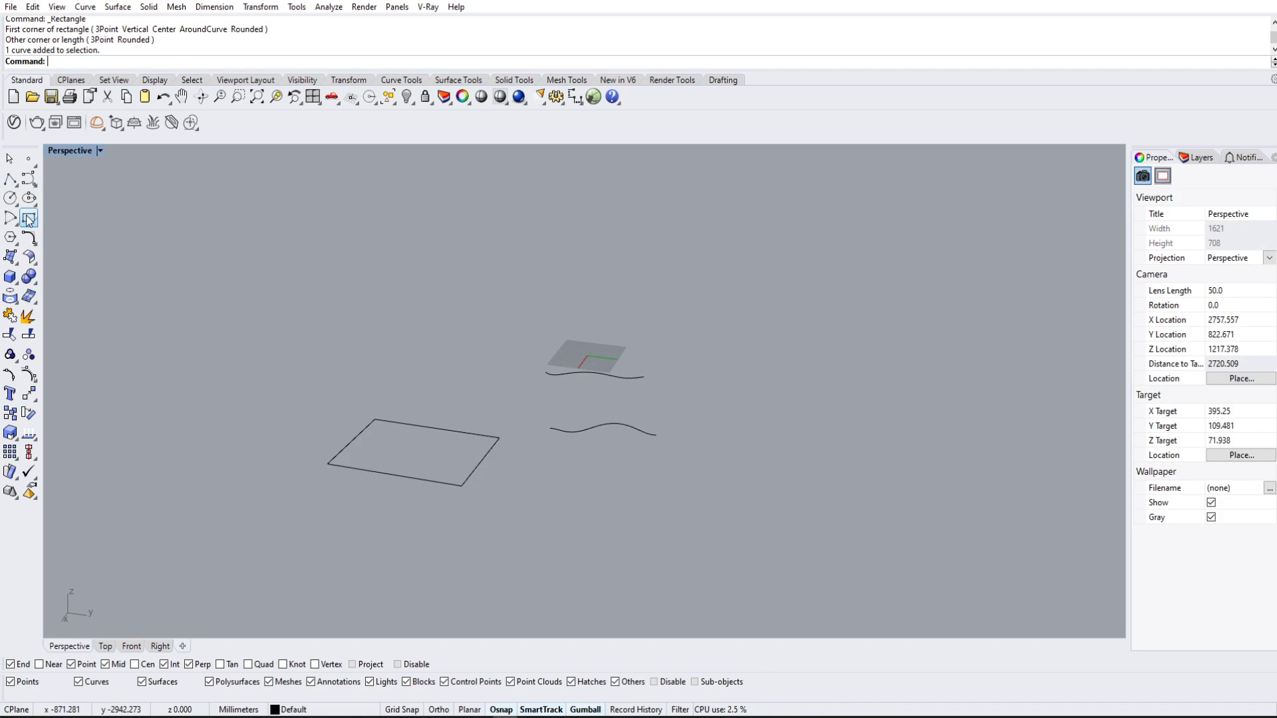
- Move two opposite corner points of the rectangle vertically to make its outline non-planar
{"action": "left_click", "coordinate": [502, 442]}
{"action": "left_click", "coordinate": [502, 442]}
{"action": "left_click_drag", "start_coordinate": [498, 402], "coordinate": [500, 372]}
{"action": "left_click", "coordinate": [328, 466]}
{"action": "mouse_move", "coordinate": [323, 424]}
{"action": "left_mouse_down"}
{"action": "mouse_move", "coordinate": [325, 443]}
{"action": "mouse_move", "coordinate": [328, 430]}
{"action": "left_mouse_up"}
{"action": "left_click", "coordinate": [346, 350]}
{"action": "left_click", "coordinate": [353, 453]}
{"action": "left_click", "coordinate": [330, 481]}
{"action": "left_click", "coordinate": [363, 374]}
- Draw a single-segment polyline joining the adjacent endpoints of the two wavy curves
{"action": "right_click_drag", "start_coordinate": [482, 436], "coordinate": [336, 428]}
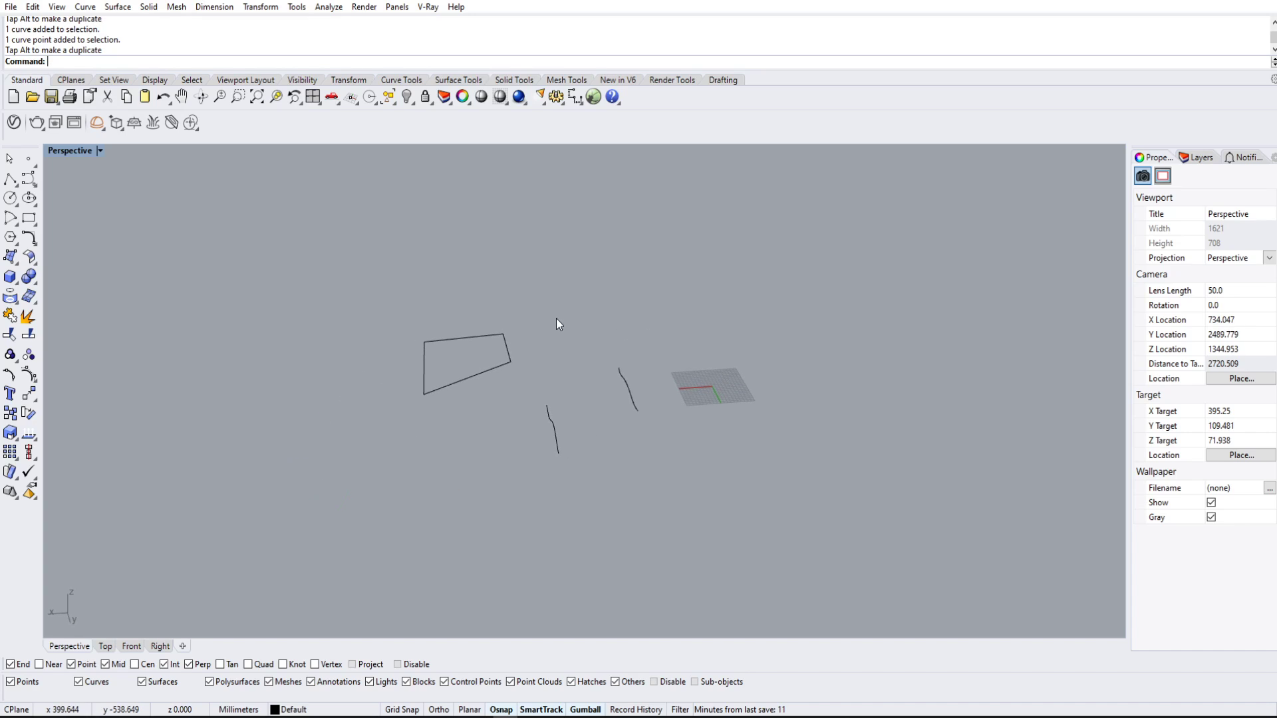
{"action": "right_click_drag", "start_coordinate": [556, 318], "coordinate": [552, 380], "text": "shift"}
{"action": "right_click_drag", "start_coordinate": [547, 381], "coordinate": [634, 376]}
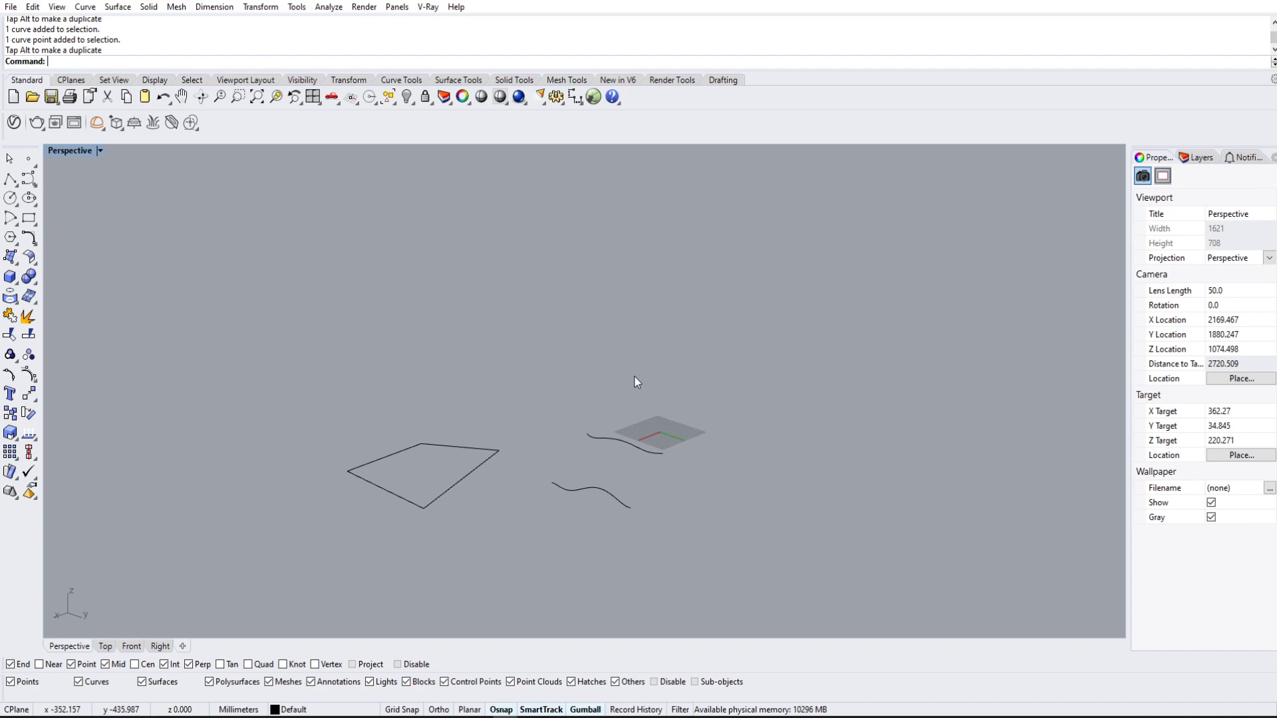
{"action": "right_click_drag", "start_coordinate": [597, 424], "coordinate": [553, 470]}
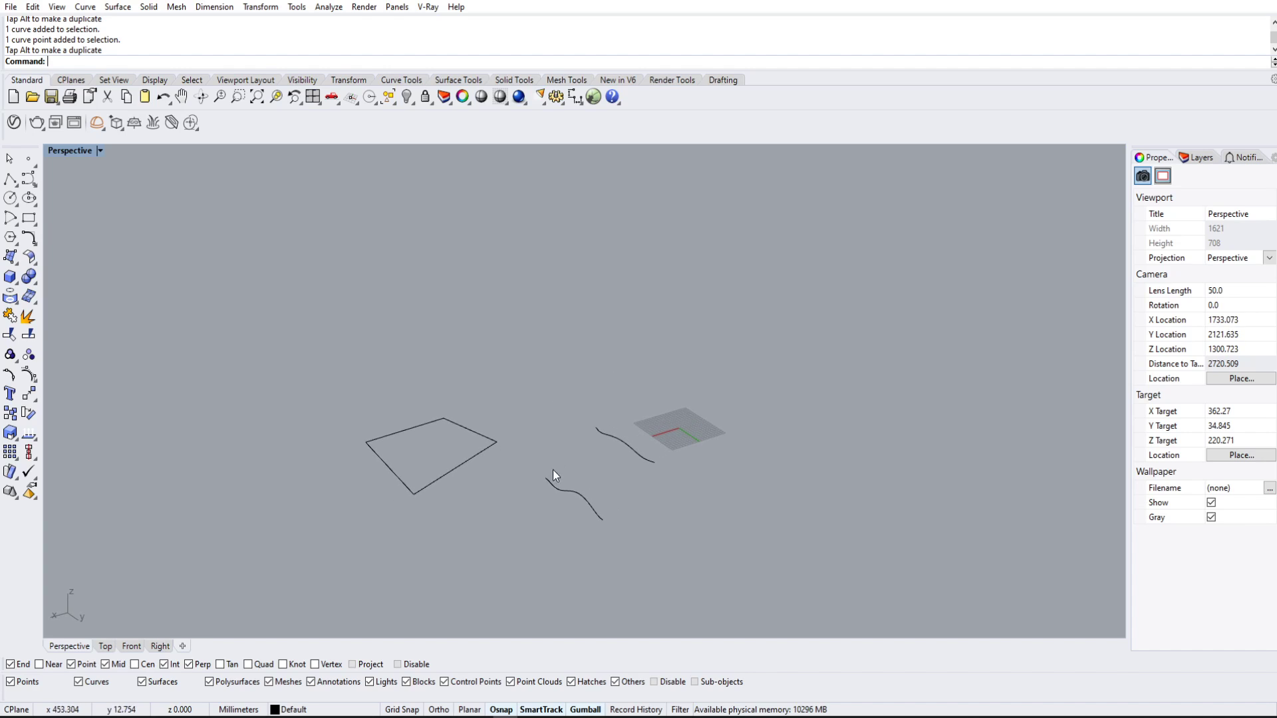
{"action": "left_click", "coordinate": [10, 180]}
{"action": "left_click", "coordinate": [654, 462]}
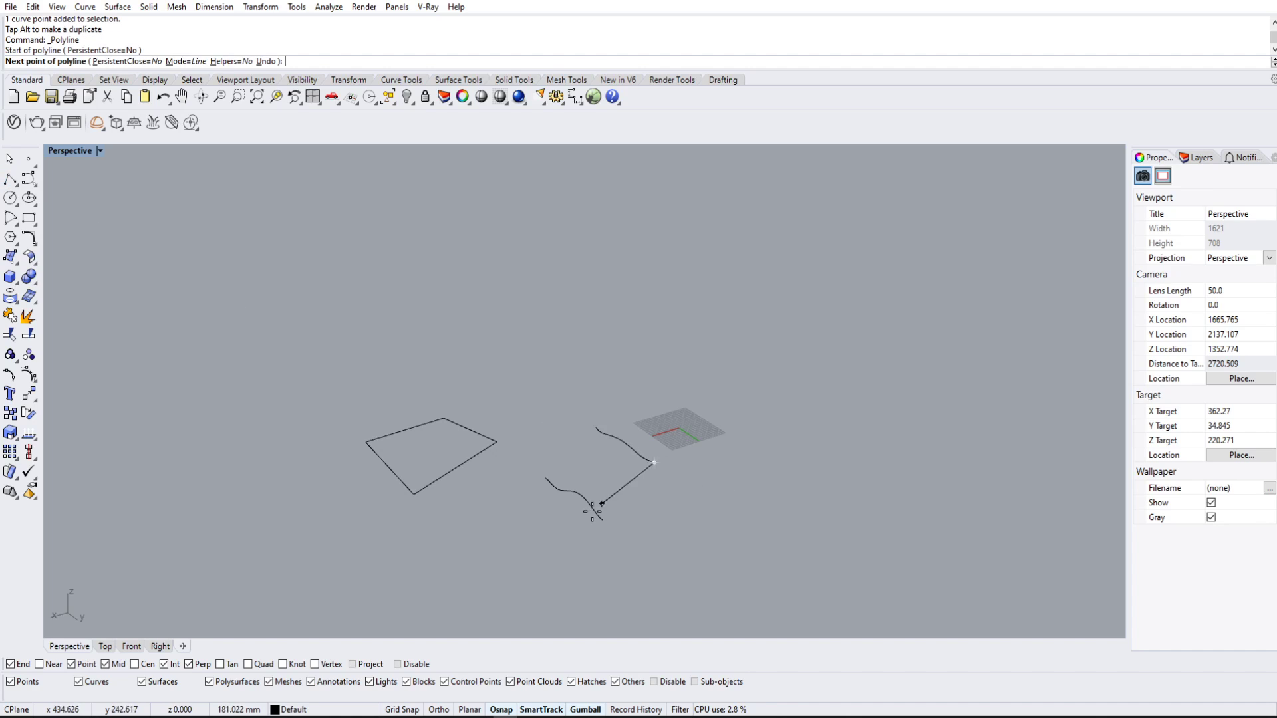
{"action": "left_click", "coordinate": [602, 519]}
{"action": "key", "text": "Return"}
- Highlight the two wavy curves and their connecting line, then delete only the straight line
{"action": "mouse_move", "coordinate": [652, 508]}
{"action": "right_mouse_down"}
{"action": "mouse_move", "coordinate": [736, 485]}
{"action": "mouse_move", "coordinate": [701, 476]}
{"action": "mouse_move", "coordinate": [658, 509]}
{"action": "right_mouse_up"}
{"action": "scroll", "coordinate": [698, 442], "scroll_direction": "up", "scroll_amount": 6}
{"action": "left_click_drag", "start_coordinate": [654, 542], "coordinate": [500, 315]}
{"action": "left_click", "coordinate": [585, 359]}
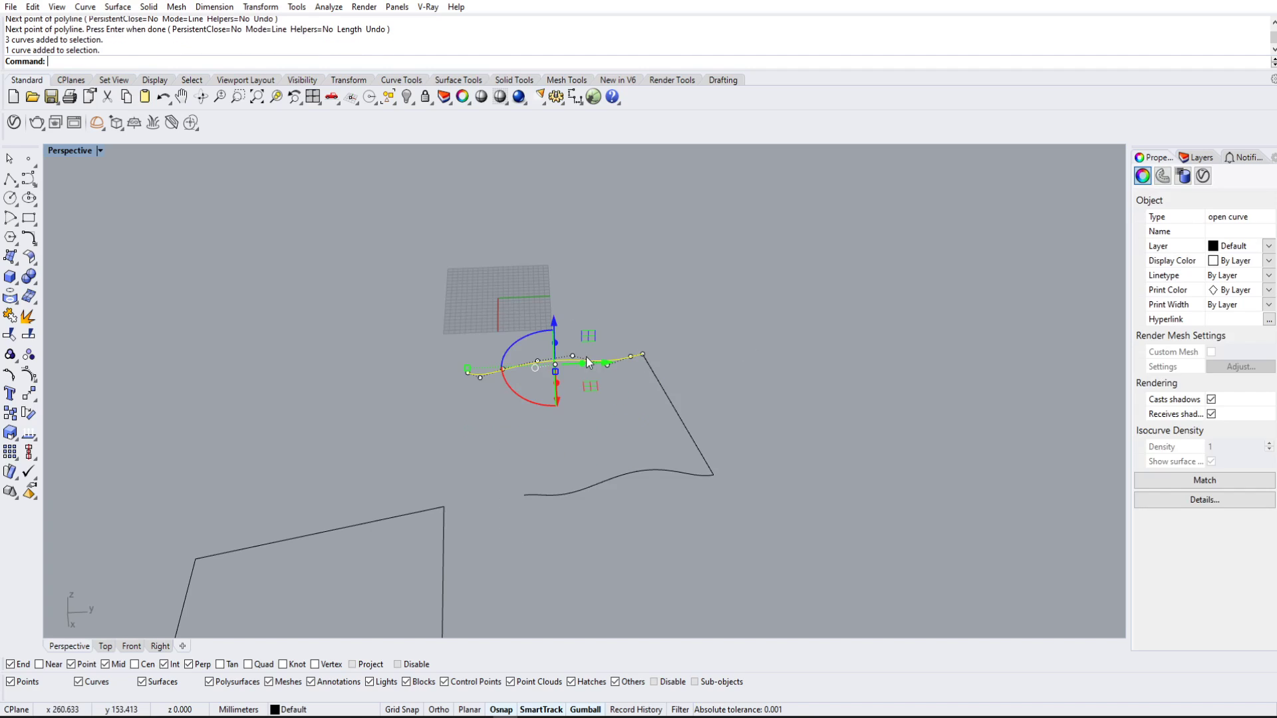
{"action": "left_click", "coordinate": [749, 376]}
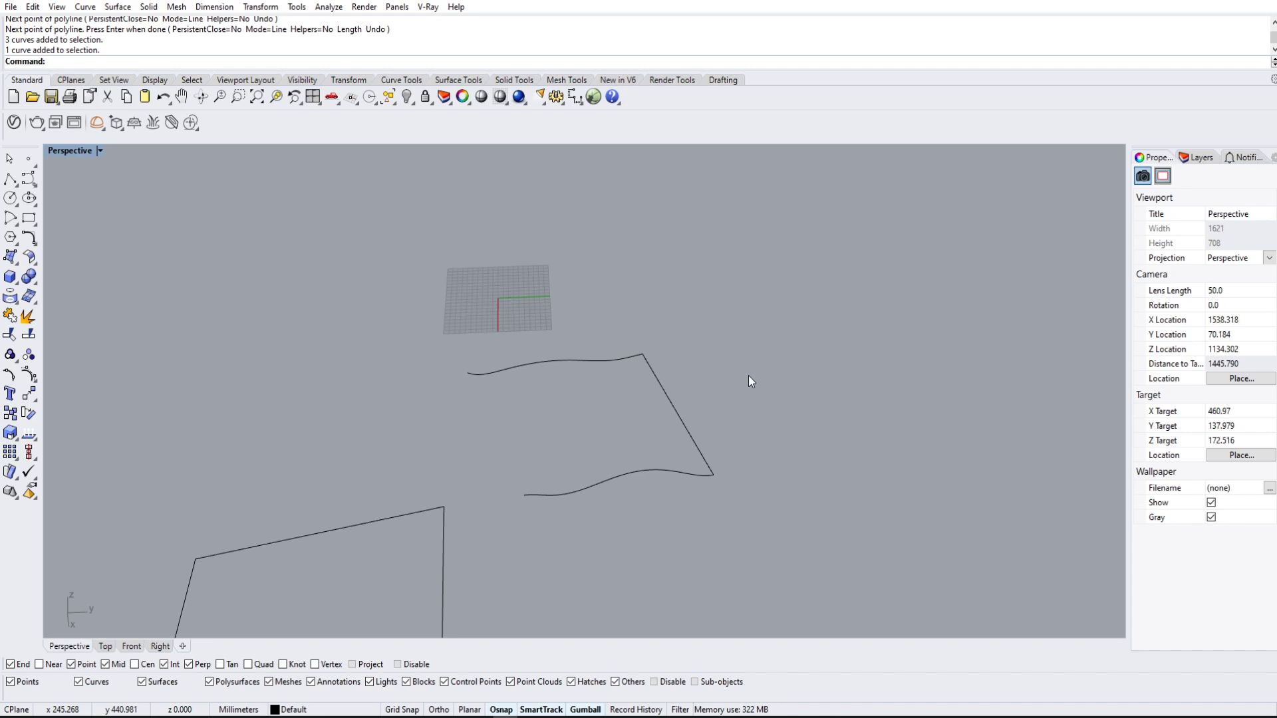
{"action": "left_click", "coordinate": [658, 402]}
{"action": "key", "text": "Delete"}
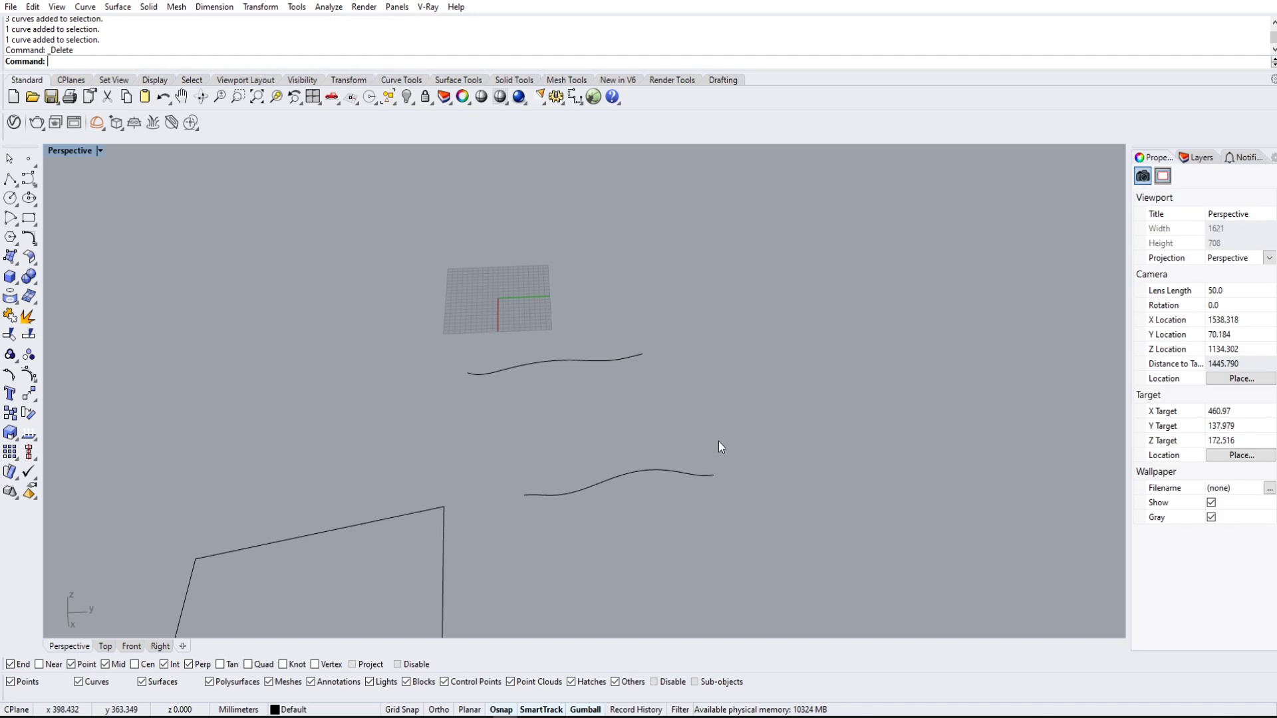
{"action": "right_click_drag", "start_coordinate": [718, 441], "coordinate": [684, 420]}
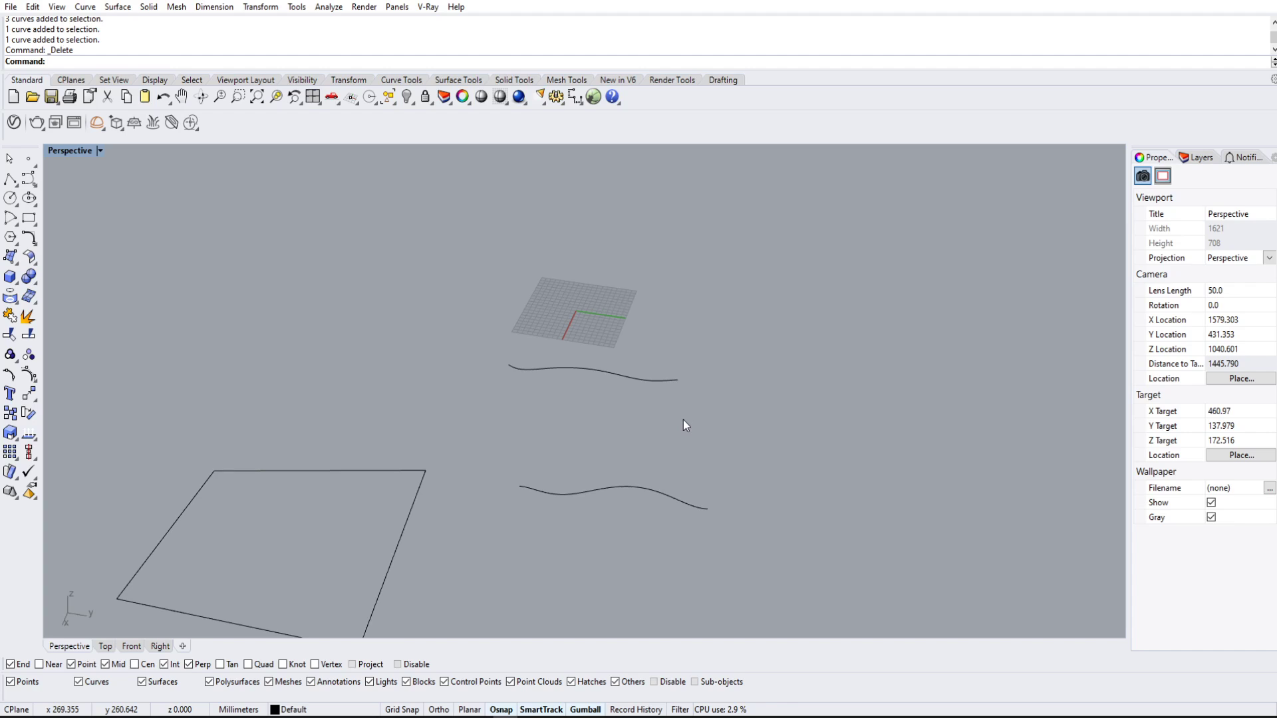
{"action": "left_click_drag", "start_coordinate": [762, 443], "coordinate": [576, 421]}
{"action": "left_click_drag", "start_coordinate": [679, 556], "coordinate": [545, 297]}
{"action": "left_click", "coordinate": [815, 371]}
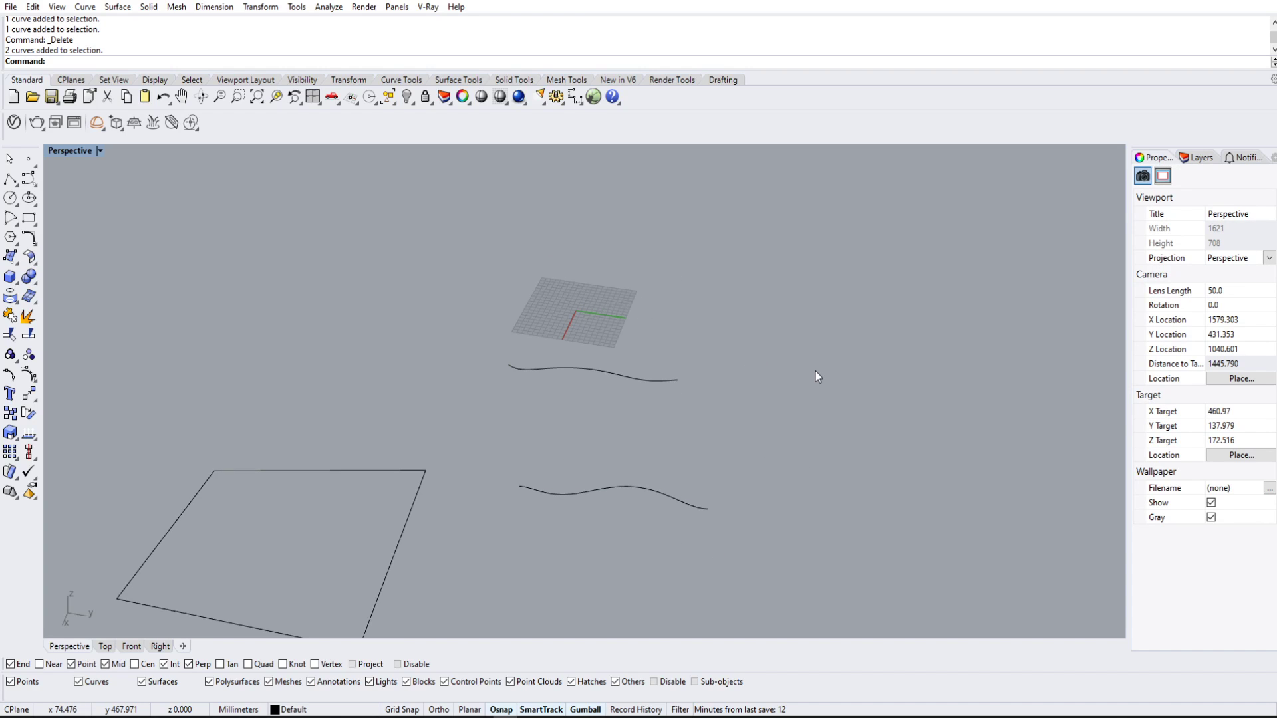